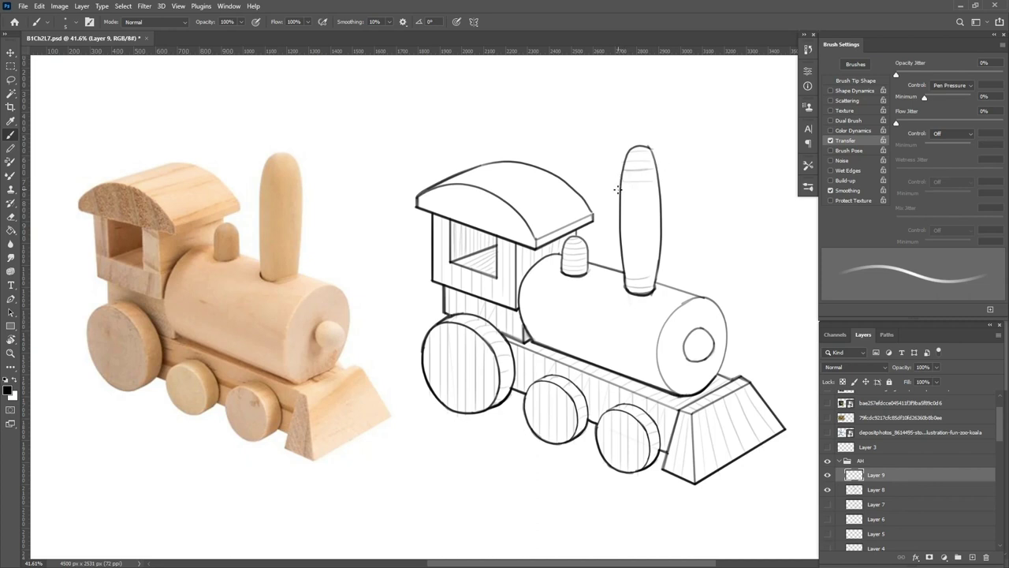
# Draw light contour lines on the tall chimney, the small dome and the front knob, and darken the knob's outline.
pyautogui.moveTo(624, 265); pyautogui.dragTo(658, 261)
pyautogui.moveTo(632, 189); pyautogui.dragTo(633, 290)
pyautogui.moveTo(646, 151); pyautogui.dragTo(650, 249)
pyautogui.moveTo(573, 243); pyautogui.dragTo(573, 271)
pyautogui.hotkey('alt', '[')
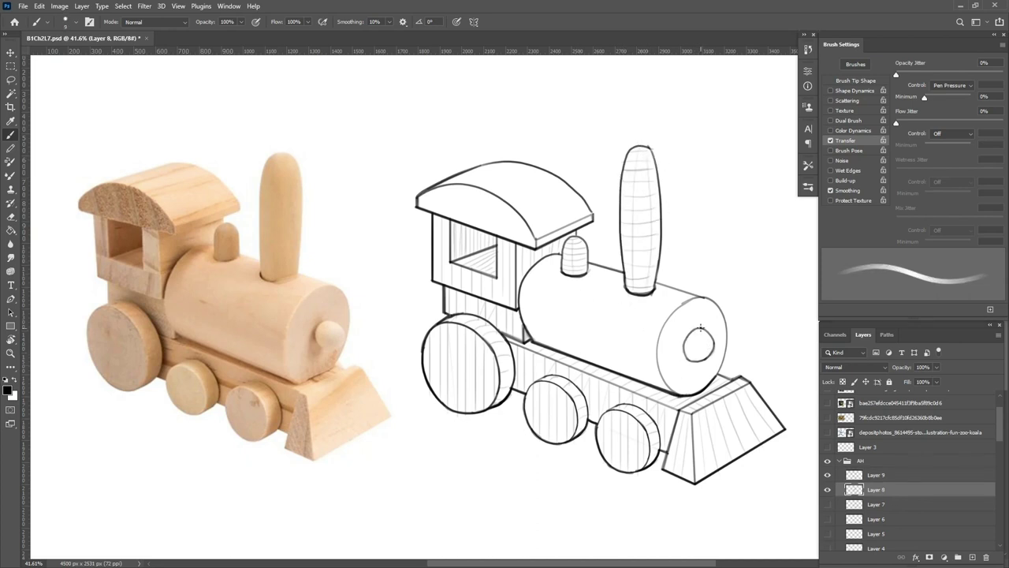
pyautogui.hotkey('alt', ']')
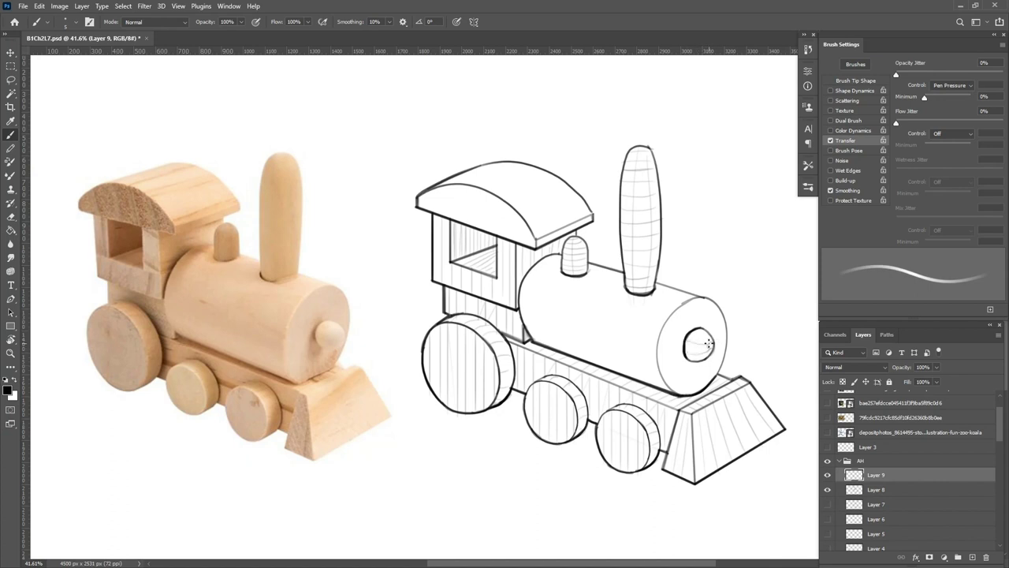
# Hatch the boiler's round front face with light vertical lines around the knob.
pyautogui.moveTo(664, 328); pyautogui.dragTo(664, 378)
pyautogui.moveTo(670, 314)
pyautogui.mouseDown()
pyautogui.moveTo(671, 391)
pyautogui.moveTo(683, 394)
pyautogui.mouseUp()
pyautogui.moveTo(694, 298)
pyautogui.mouseDown()
pyautogui.moveTo(698, 388)
pyautogui.moveTo(710, 376)
pyautogui.mouseUp()
pyautogui.moveTo(714, 315); pyautogui.dragTo(720, 366)
# On a new layer, draw curved contour lines on the boiler and repeat them in copies along its length.
pyautogui.moveTo(669, 298)
pyautogui.mouseDown()
pyautogui.moveTo(650, 375)
pyautogui.moveTo(643, 331)
pyautogui.mouseUp()
pyautogui.hotkey('ctrl', 'z')
pyautogui.hotkey('ctrl', 'alt', 'shift', 'n')
pyautogui.hotkey('ctrl', 'z')
pyautogui.moveTo(682, 290)
pyautogui.mouseDown()
pyautogui.moveTo(648, 389)
pyautogui.moveTo(659, 362)
pyautogui.mouseUp()
pyautogui.hotkey('ctrl', 't')
pyautogui.press('Return')
pyautogui.press('v')
pyautogui.moveTo(724, 390); pyautogui.dragTo(648, 451)
pyautogui.hotkey('ctrl', 'e')
# Merge the boiler contour line copies into one layer and erase the lines overlapping the chimney's base.
pyautogui.press('e')
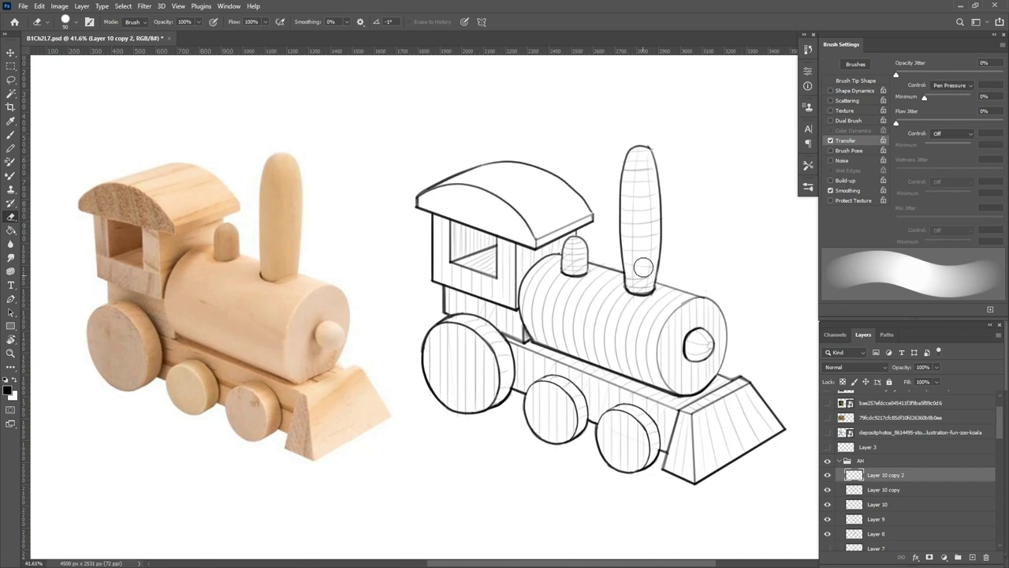
pyautogui.hotkey('ctrl', 'e')
pyautogui.hotkey('ctrl', 'e')
pyautogui.moveTo(642, 277); pyautogui.dragTo(640, 283)
# Hatch the cab roof's arched front with vertical lines and its curved top with slanted lines.
pyautogui.press('b')
pyautogui.moveTo(517, 212); pyautogui.dragTo(510, 235)
pyautogui.moveTo(499, 199); pyautogui.dragTo(500, 232)
pyautogui.moveTo(492, 191); pyautogui.dragTo(492, 229)
pyautogui.moveTo(468, 189); pyautogui.dragTo(461, 218)
pyautogui.moveTo(451, 183); pyautogui.dragTo(451, 214)
pyautogui.moveTo(433, 189); pyautogui.dragTo(433, 209)
pyautogui.moveTo(531, 221); pyautogui.dragTo(574, 199)
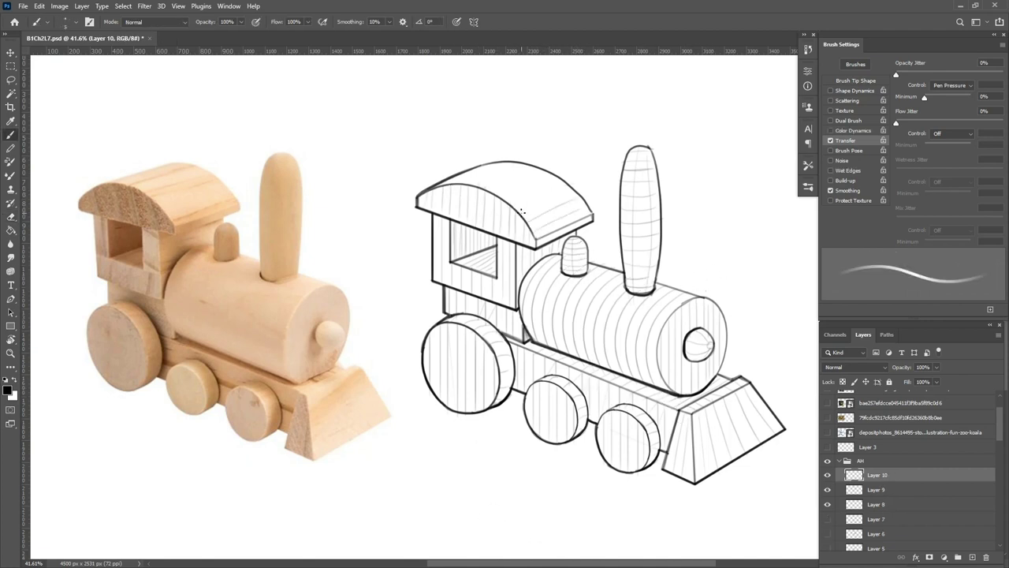
# Switch to full-screen view and move the finished train drawing's three layers to the right on the canvas.
pyautogui.press('z')
pyautogui.keyDown('alt'); pyautogui.click(712, 450); pyautogui.keyUp('alt')
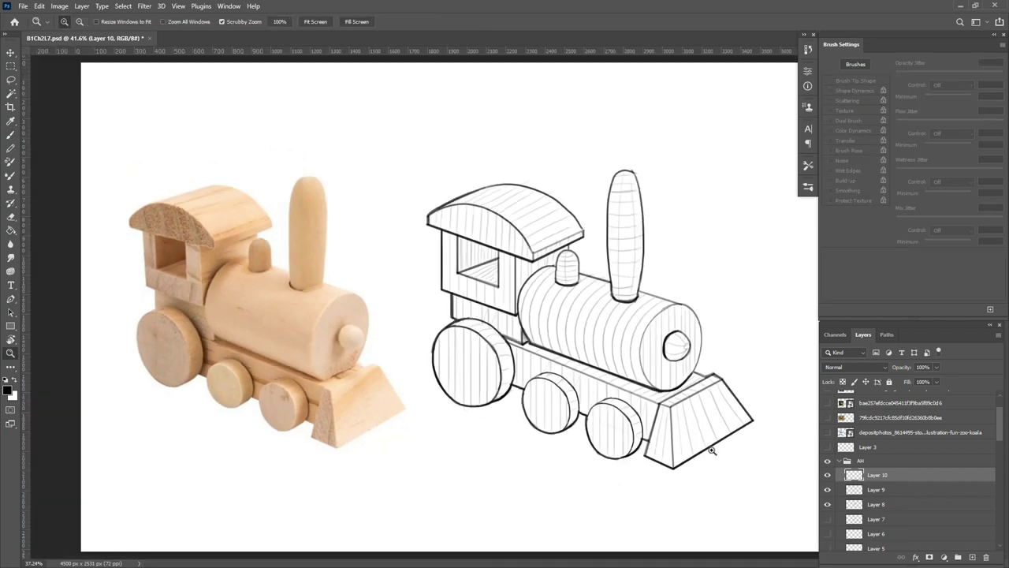
pyautogui.press('f')
pyautogui.keyDown('shift'); pyautogui.click(876, 505); pyautogui.keyUp('shift')
pyautogui.press('v')
pyautogui.moveTo(712, 488)
pyautogui.mouseDown()
pyautogui.moveTo(663, 480)
pyautogui.moveTo(750, 475)
pyautogui.mouseUp()
# Show the Layer 7 and Layer 6 sketches, shift the reference photo left, and scale all train layers down together.
pyautogui.moveTo(1002, 433); pyautogui.dragTo(1002, 446)
pyautogui.click(828, 456)
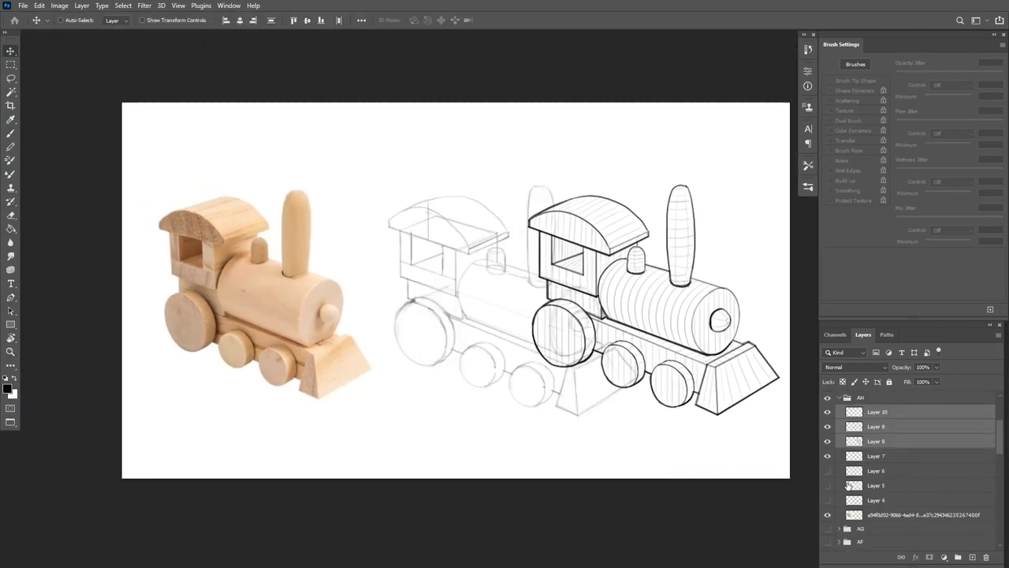
pyautogui.click(828, 470)
pyautogui.click(906, 514)
pyautogui.moveTo(733, 508); pyautogui.dragTo(706, 509)
pyautogui.keyDown('shift'); pyautogui.click(891, 412); pyautogui.keyUp('shift')
pyautogui.hotkey('ctrl', 't')
pyautogui.moveTo(778, 161); pyautogui.dragTo(742, 174)
# Move the Layer 7 and Layer 6 train sketches apart to lay out the drawing stages.
pyautogui.click(878, 456)
pyautogui.moveTo(741, 456)
pyautogui.mouseDown()
pyautogui.moveTo(782, 458)
pyautogui.moveTo(690, 471)
pyautogui.mouseUp()
pyautogui.click(879, 473)
pyautogui.moveTo(756, 489)
pyautogui.mouseDown()
pyautogui.moveTo(512, 512)
pyautogui.moveTo(505, 522)
pyautogui.mouseUp()
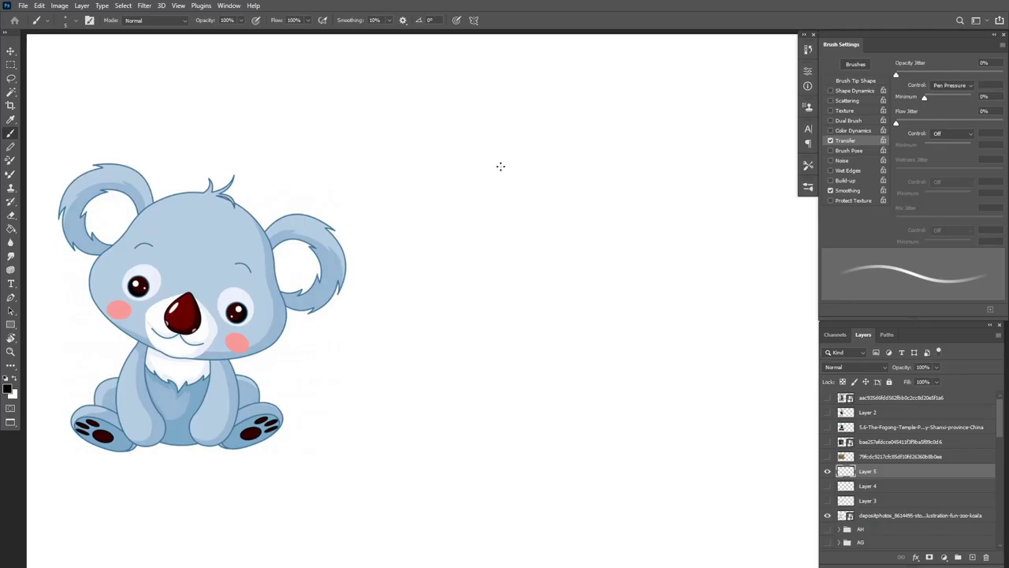
# Sketch the koala's angular outer envelope and, on a new layer, rough out the head's outline inside it.
pyautogui.moveTo(699, 231)
pyautogui.mouseDown()
pyautogui.moveTo(462, 158)
pyautogui.moveTo(407, 213)
pyautogui.moveTo(399, 420)
pyautogui.moveTo(693, 453)
pyautogui.moveTo(531, 171)
pyautogui.moveTo(699, 225)
pyautogui.moveTo(655, 451)
pyautogui.mouseUp()
pyautogui.click(972, 557)
pyautogui.moveTo(545, 182)
pyautogui.mouseDown()
pyautogui.moveTo(608, 196)
pyautogui.moveTo(638, 220)
pyautogui.mouseUp()
pyautogui.moveTo(561, 181)
pyautogui.mouseDown()
pyautogui.moveTo(471, 245)
pyautogui.moveTo(440, 331)
pyautogui.mouseUp()
pyautogui.moveTo(633, 211)
pyautogui.mouseDown()
pyautogui.moveTo(669, 340)
pyautogui.moveTo(655, 359)
pyautogui.moveTo(430, 312)
pyautogui.mouseUp()
pyautogui.hotkey('ctrl', 'z')
# Reshape the koala's head outline with Transform, adjusting its lower edge and left side.
pyautogui.hotkey('ctrl', 't')
pyautogui.rightClick(605, 319)
pyautogui.click(626, 398)
pyautogui.moveTo(606, 371); pyautogui.dragTo(613, 385)
pyautogui.moveTo(436, 317); pyautogui.dragTo(446, 313)
pyautogui.press('Return')
# Resize the koala's head outline and refine the curve of its lower right cheek with Transform.
pyautogui.hotkey('ctrl', 't')
pyautogui.moveTo(550, 385); pyautogui.dragTo(537, 383)
pyautogui.moveTo(659, 281); pyautogui.dragTo(666, 284)
pyautogui.rightClick(640, 332)
pyautogui.click(660, 410)
pyautogui.moveTo(640, 364); pyautogui.dragTo(633, 375)
pyautogui.press('Return')
# Select the envelope and head layers together and make both sketches slightly narrower.
pyautogui.keyDown('ctrl'); pyautogui.click(882, 487); pyautogui.keyUp('ctrl')
pyautogui.hotkey('ctrl', 't')
pyautogui.moveTo(727, 342); pyautogui.dragTo(713, 343)
pyautogui.press('Return')
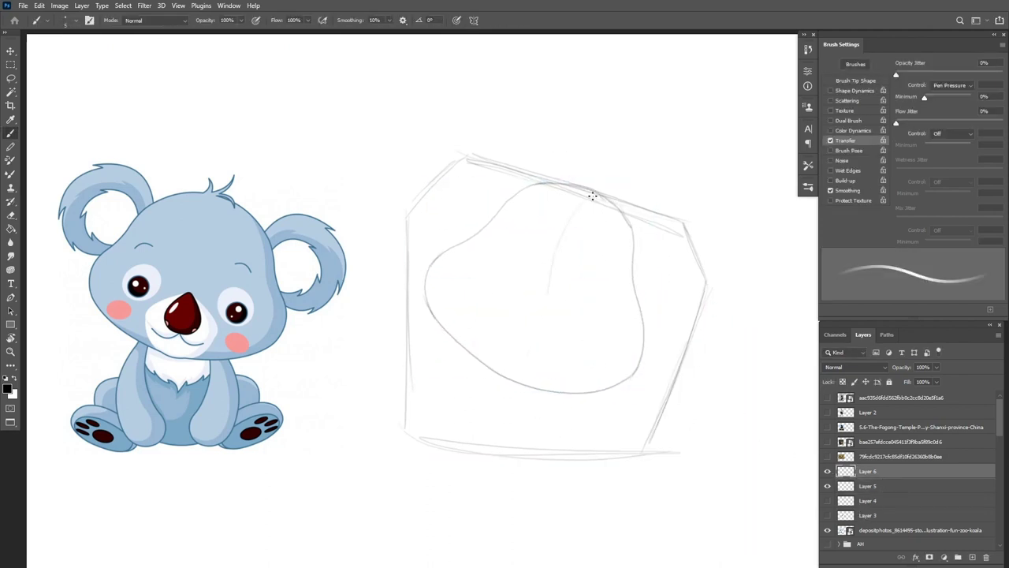
# Redraw the head's curved centre line and reduce the height of the head sketch slightly.
pyautogui.hotkey('ctrl', 'z')
pyautogui.moveTo(589, 194)
pyautogui.mouseDown()
pyautogui.moveTo(502, 387)
pyautogui.moveTo(518, 380)
pyautogui.moveTo(585, 196)
pyautogui.mouseUp()
pyautogui.hotkey('ctrl', 'z')
pyautogui.hotkey('ctrl', 't')
pyautogui.moveTo(636, 400); pyautogui.dragTo(635, 387)
pyautogui.press('Return')
pyautogui.moveTo(640, 385); pyautogui.dragTo(644, 385)
# Sketch a round ear on each side of the head and an oval body below it.
pyautogui.moveTo(460, 244); pyautogui.dragTo(515, 199)
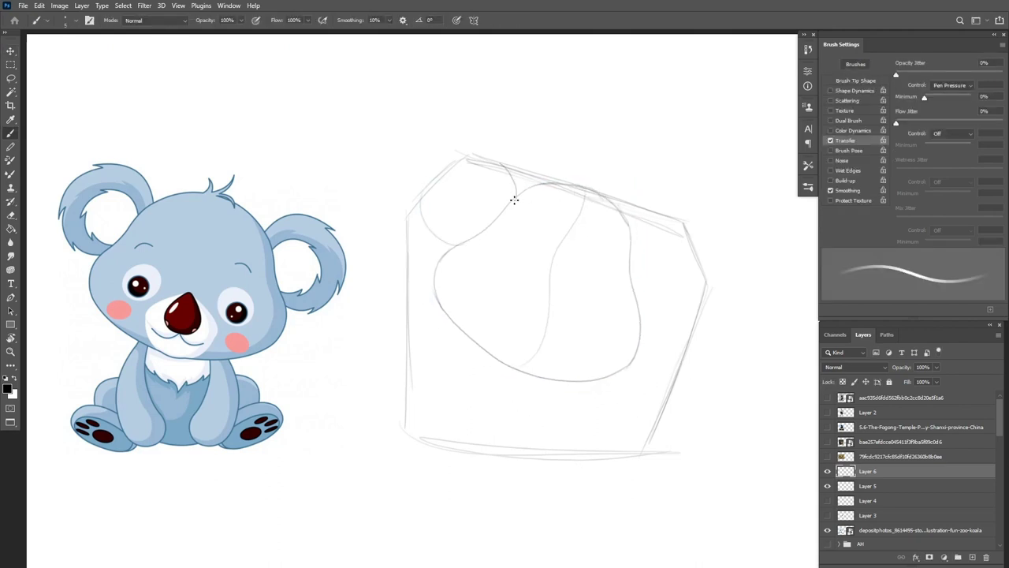
pyautogui.moveTo(638, 307)
pyautogui.mouseDown()
pyautogui.moveTo(635, 234)
pyautogui.moveTo(701, 292)
pyautogui.mouseUp()
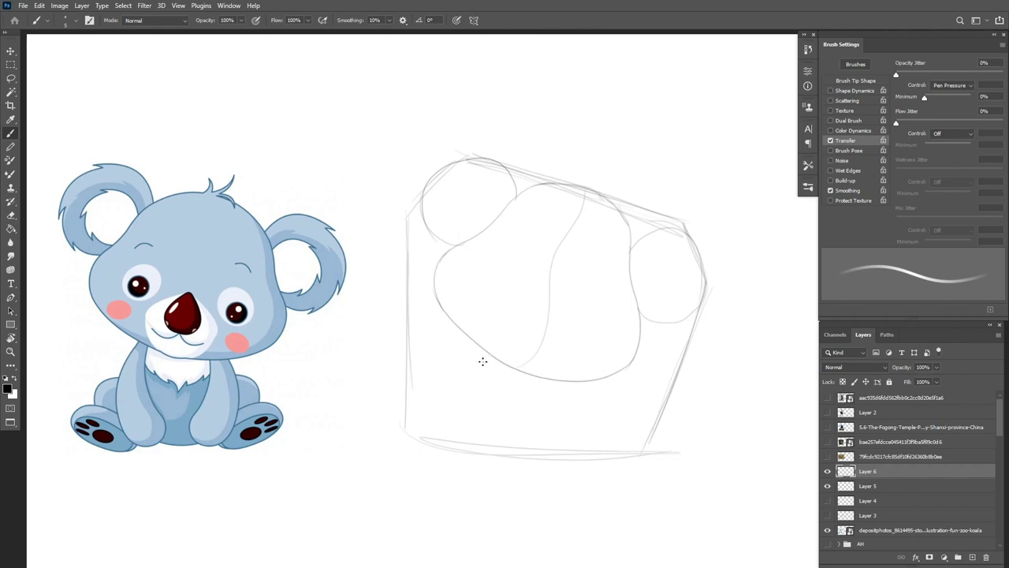
pyautogui.moveTo(473, 341)
pyautogui.mouseDown()
pyautogui.moveTo(570, 377)
pyautogui.moveTo(577, 390)
pyautogui.moveTo(475, 345)
pyautogui.mouseUp()
pyautogui.hotkey('ctrl', 'z')
pyautogui.press('e')
pyautogui.press('b')
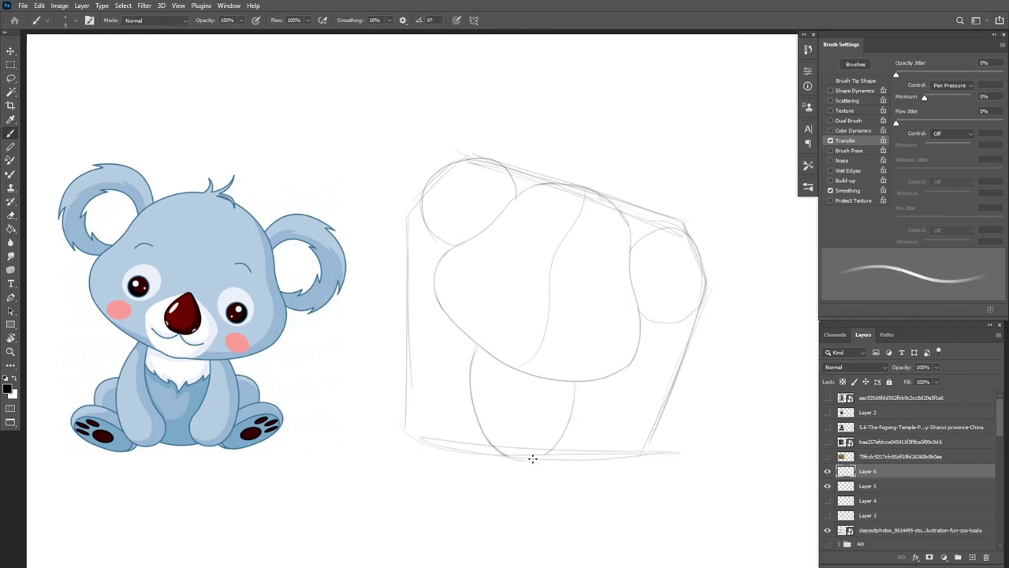
# Erase the oval body and redraw it under the head with a curved vertical centre line.
pyautogui.press('e')
pyautogui.moveTo(541, 444)
pyautogui.mouseDown()
pyautogui.moveTo(486, 438)
pyautogui.moveTo(473, 353)
pyautogui.mouseUp()
pyautogui.press('b')
pyautogui.moveTo(563, 382); pyautogui.dragTo(473, 343)
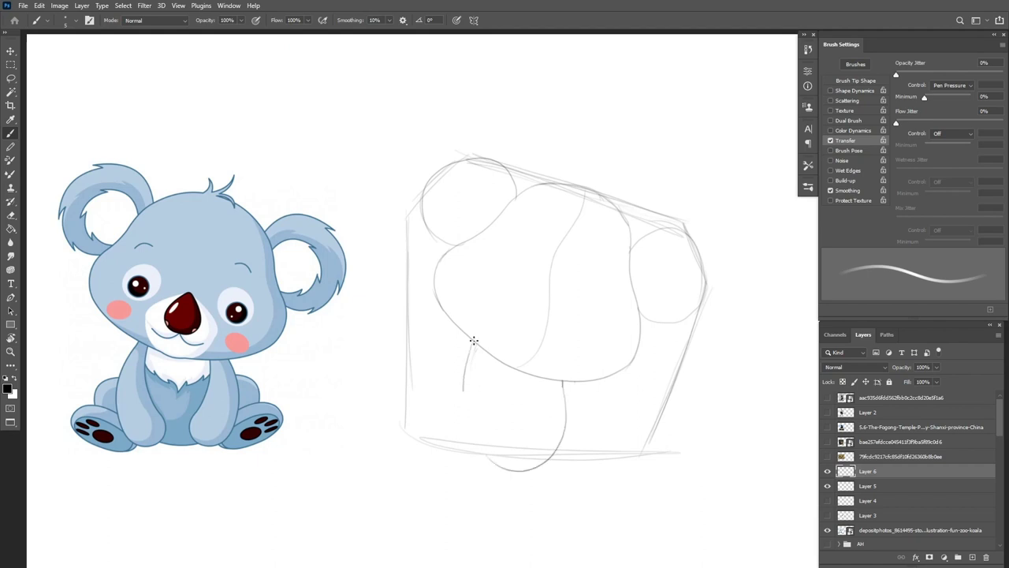
pyautogui.moveTo(515, 367); pyautogui.dragTo(518, 469)
# Lasso the body sketch and shorten it slightly with Free Transform.
pyautogui.press('l')
pyautogui.moveTo(567, 392); pyautogui.dragTo(474, 350)
pyautogui.hotkey('ctrl', 't')
pyautogui.moveTo(505, 480); pyautogui.dragTo(507, 469)
pyautogui.press('Return')
pyautogui.hotkey('ctrl', 'd')
# Sketch the hanging arm on the body's left side and erase the body line overlapping it.
pyautogui.press('b')
pyautogui.moveTo(465, 335)
pyautogui.mouseDown()
pyautogui.moveTo(511, 443)
pyautogui.moveTo(505, 427)
pyautogui.mouseUp()
pyautogui.moveTo(504, 429)
pyautogui.mouseDown()
pyautogui.moveTo(473, 342)
pyautogui.moveTo(507, 437)
pyautogui.mouseUp()
pyautogui.press('e')
pyautogui.hotkey('ctrl', 'z')
pyautogui.press('b')
pyautogui.press('e')
pyautogui.moveTo(462, 375); pyautogui.dragTo(470, 426)
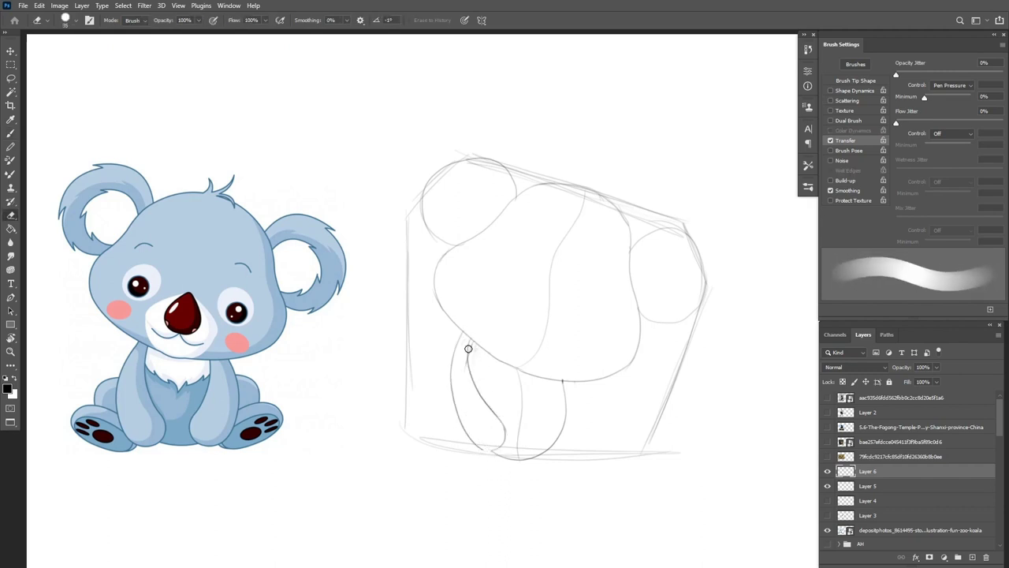
# Lasso the left arm sketch and adjust its shape and position with Free Transform.
pyautogui.press('l')
pyautogui.moveTo(479, 353); pyautogui.dragTo(475, 347)
pyautogui.hotkey('ctrl', 't')
pyautogui.moveTo(570, 428); pyautogui.dragTo(555, 439)
pyautogui.press('Return')
pyautogui.hotkey('ctrl', 't')
pyautogui.moveTo(453, 396); pyautogui.dragTo(446, 396)
pyautogui.press('Return')
# Sketch the arm on the body's right side and erase the body outline inside it.
pyautogui.press('b')
pyautogui.moveTo(557, 380); pyautogui.dragTo(536, 439)
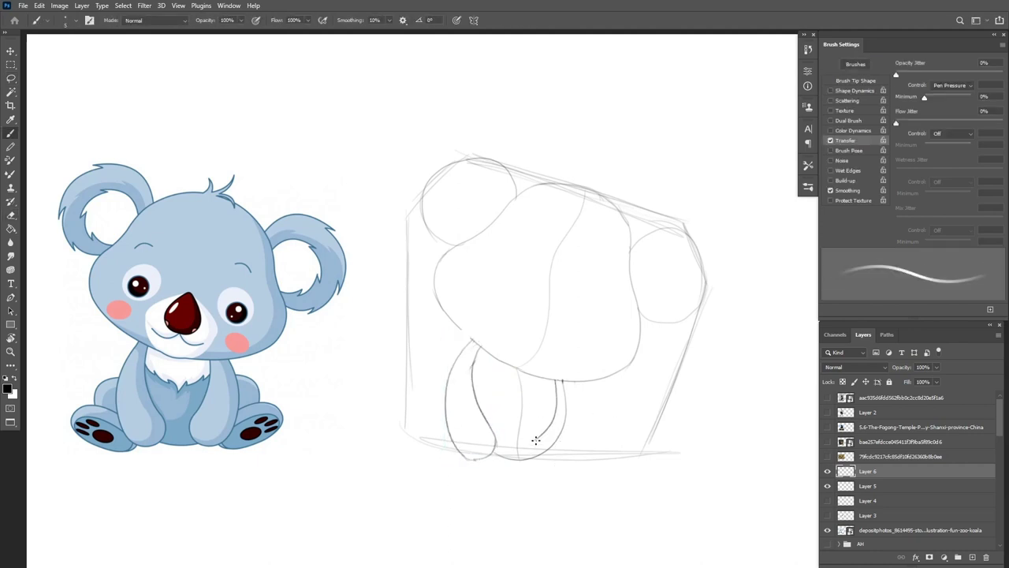
pyautogui.hotkey('ctrl', 'z')
pyautogui.moveTo(572, 381); pyautogui.dragTo(543, 466)
pyautogui.press('e')
pyautogui.moveTo(542, 454); pyautogui.dragTo(561, 383)
# Sketch the oval feet on both sides of the body and the rounded legs behind them.
pyautogui.press('b')
pyautogui.moveTo(405, 408); pyautogui.dragTo(473, 452)
pyautogui.moveTo(402, 426)
pyautogui.mouseDown()
pyautogui.moveTo(456, 447)
pyautogui.moveTo(459, 463)
pyautogui.mouseUp()
pyautogui.hotkey('ctrl', 'z')
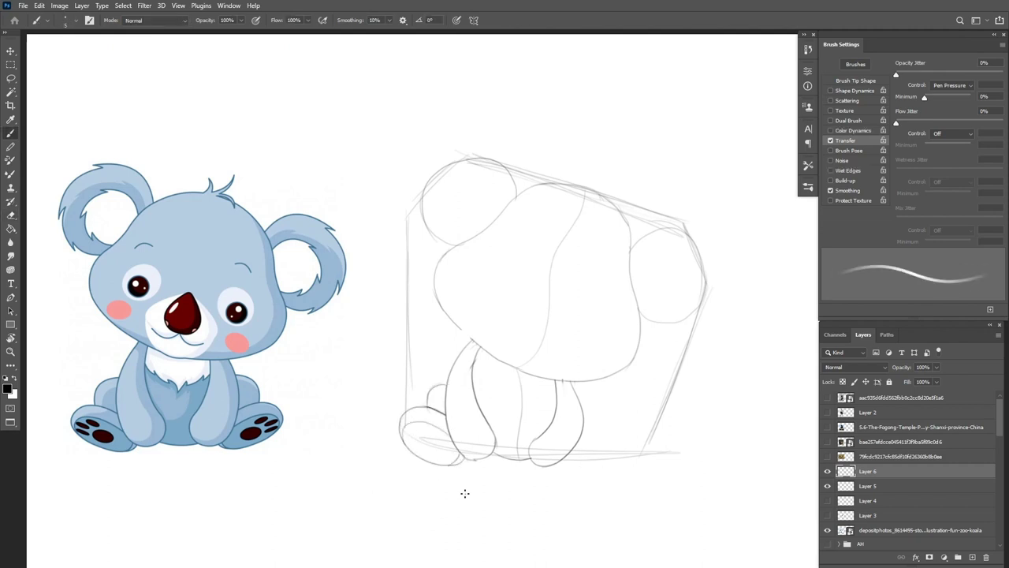
pyautogui.moveTo(584, 427); pyautogui.dragTo(582, 465)
pyautogui.moveTo(601, 423); pyautogui.dragTo(584, 398)
pyautogui.moveTo(428, 404); pyautogui.dragTo(447, 381)
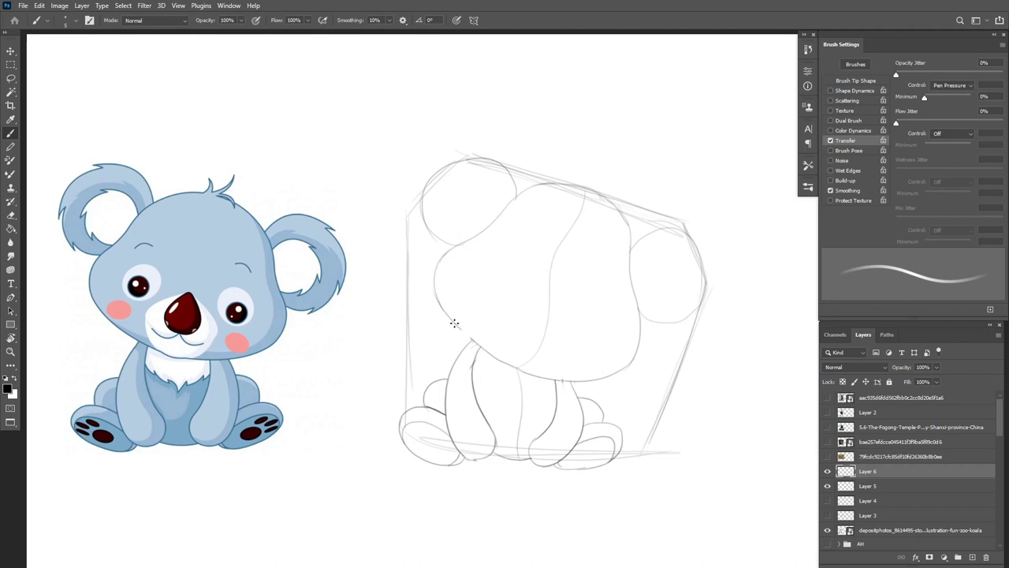
# Lasso the head with its ears and rotate it slightly counter-clockwise while adjusting its size with Free Transform.
pyautogui.press('l')
pyautogui.moveTo(573, 384)
pyautogui.mouseDown()
pyautogui.moveTo(502, 364)
pyautogui.moveTo(607, 409)
pyautogui.mouseUp()
pyautogui.hotkey('ctrl', 't')
pyautogui.moveTo(680, 470); pyautogui.dragTo(694, 461)
pyautogui.press('Return')
pyautogui.moveTo(693, 461); pyautogui.dragTo(681, 455)
pyautogui.hotkey('ctrl', 't')
pyautogui.moveTo(663, 478); pyautogui.dragTo(671, 473)
pyautogui.press('Return')
pyautogui.hotkey('ctrl', 'd')
# Create a new layer above the rough koala sketch and draw the tuft of hair on top of the head.
pyautogui.press('e')
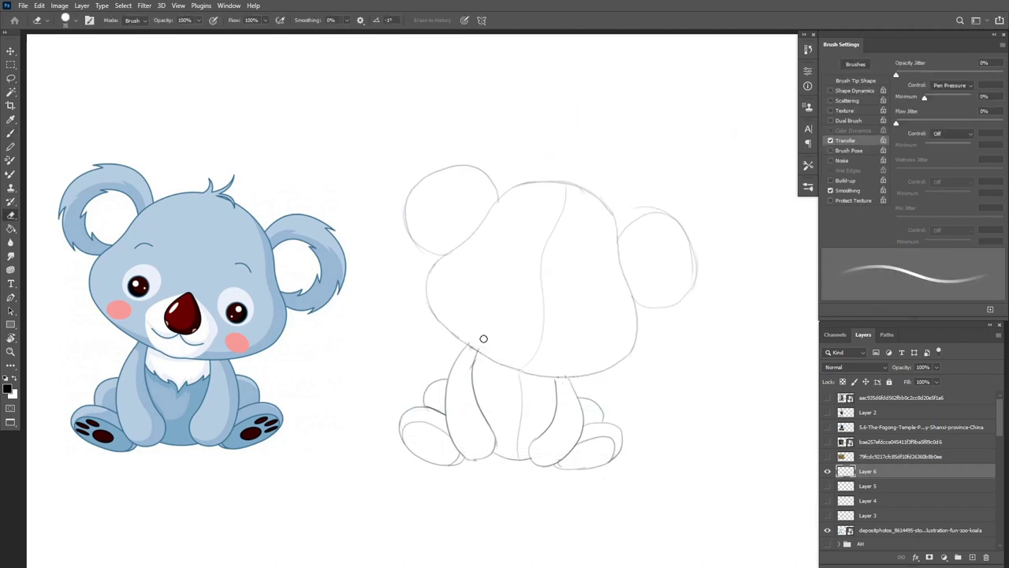
pyautogui.press('v')
pyautogui.hotkey('ctrl', 'alt', 'shift', 'n')
pyautogui.click(872, 487)
pyautogui.click(843, 472)
pyautogui.press('b')
pyautogui.moveTo(549, 181); pyautogui.dragTo(559, 167)
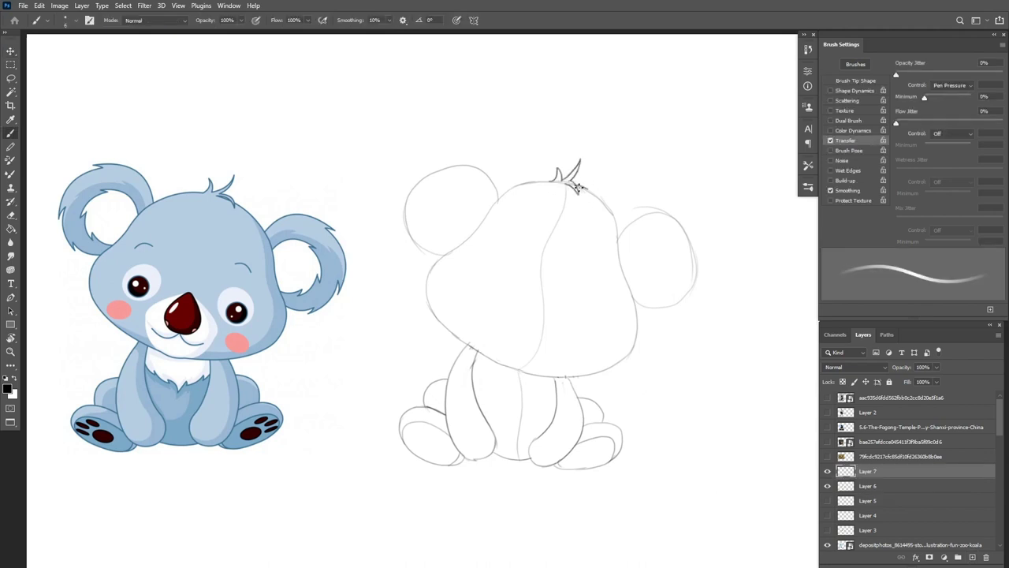
# Draw the head's right contour from the hair tuft to the chin, refine it with Free Transform, and erase the excess line.
pyautogui.moveTo(576, 187); pyautogui.dragTo(603, 372)
pyautogui.hotkey('ctrl', 't')
pyautogui.rightClick(638, 207)
pyautogui.click(658, 323)
pyautogui.press('Return')
pyautogui.hotkey('ctrl', 'd')
pyautogui.press('e')
pyautogui.moveTo(600, 369)
pyautogui.mouseDown()
pyautogui.moveTo(629, 357)
pyautogui.moveTo(496, 364)
pyautogui.mouseUp()
pyautogui.press('b')
# Draw the crown, the head's left contour and the chin line, erasing overlapping strokes.
pyautogui.press('e')
pyautogui.press('b')
pyautogui.moveTo(550, 182)
pyautogui.mouseDown()
pyautogui.moveTo(438, 262)
pyautogui.moveTo(478, 347)
pyautogui.mouseUp()
pyautogui.press('e')
pyautogui.moveTo(476, 347)
pyautogui.mouseDown()
pyautogui.moveTo(434, 266)
pyautogui.moveTo(468, 345)
pyautogui.moveTo(558, 378)
pyautogui.mouseUp()
pyautogui.press('b')
pyautogui.hotkey('ctrl', 'z')
pyautogui.moveTo(431, 309); pyautogui.dragTo(525, 373)
pyautogui.press('e')
pyautogui.press('b')
pyautogui.moveTo(432, 308); pyautogui.dragTo(473, 352)
pyautogui.hotkey('ctrl', 'z')
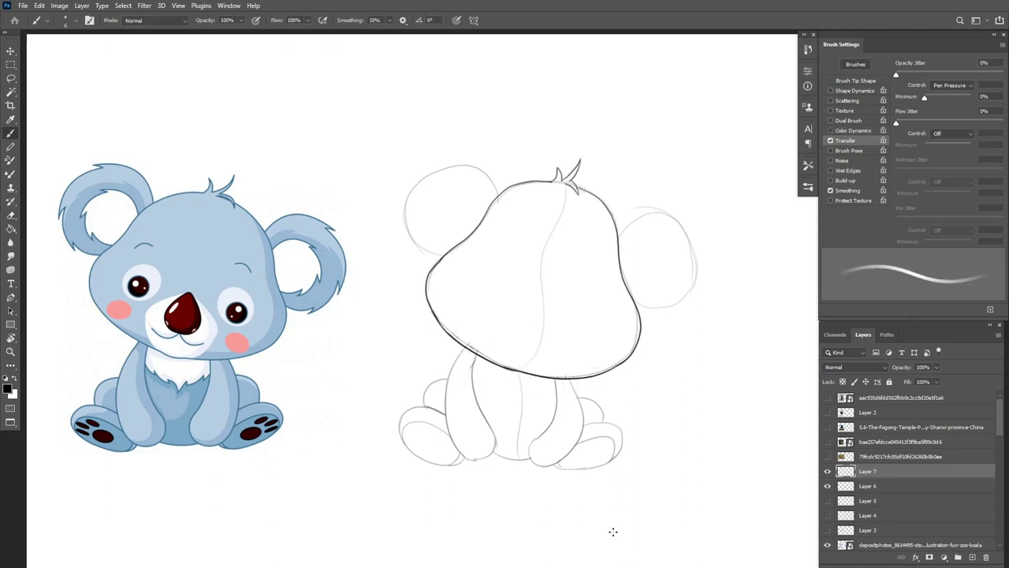
# Redraw the left cheek line up to the left ear and clean up where the strokes join.
pyautogui.press('e')
pyautogui.press('b')
pyautogui.hotkey('ctrl', 'z')
pyautogui.moveTo(427, 282); pyautogui.dragTo(478, 226)
pyautogui.press('e')
pyautogui.moveTo(464, 241); pyautogui.dragTo(492, 206)
pyautogui.press('b')
pyautogui.hotkey('ctrl', 'z')
pyautogui.press('e')
pyautogui.press('b')
# Draw the left ear's outer outline with jagged fur tips and its tufted inner edge.
pyautogui.moveTo(433, 168)
pyautogui.mouseDown()
pyautogui.moveTo(500, 194)
pyautogui.moveTo(397, 225)
pyautogui.mouseUp()
pyautogui.moveTo(405, 207)
pyautogui.mouseDown()
pyautogui.moveTo(418, 259)
pyautogui.moveTo(439, 260)
pyautogui.mouseUp()
pyautogui.moveTo(438, 196); pyautogui.dragTo(488, 209)
# Draw the right ear's furry outer outline and its tufted inner edge over the rough circle.
pyautogui.moveTo(619, 233)
pyautogui.mouseDown()
pyautogui.moveTo(689, 234)
pyautogui.moveTo(698, 284)
pyautogui.mouseUp()
pyautogui.hotkey('ctrl', 'z')
pyautogui.hotkey('ctrl', 'z')
pyautogui.moveTo(618, 233)
pyautogui.mouseDown()
pyautogui.moveTo(696, 236)
pyautogui.moveTo(698, 287)
pyautogui.mouseUp()
pyautogui.moveTo(692, 279); pyautogui.dragTo(638, 310)
pyautogui.moveTo(620, 248); pyautogui.dragTo(665, 239)
pyautogui.moveTo(658, 240)
pyautogui.mouseDown()
pyautogui.moveTo(672, 253)
pyautogui.moveTo(627, 294)
pyautogui.mouseUp()
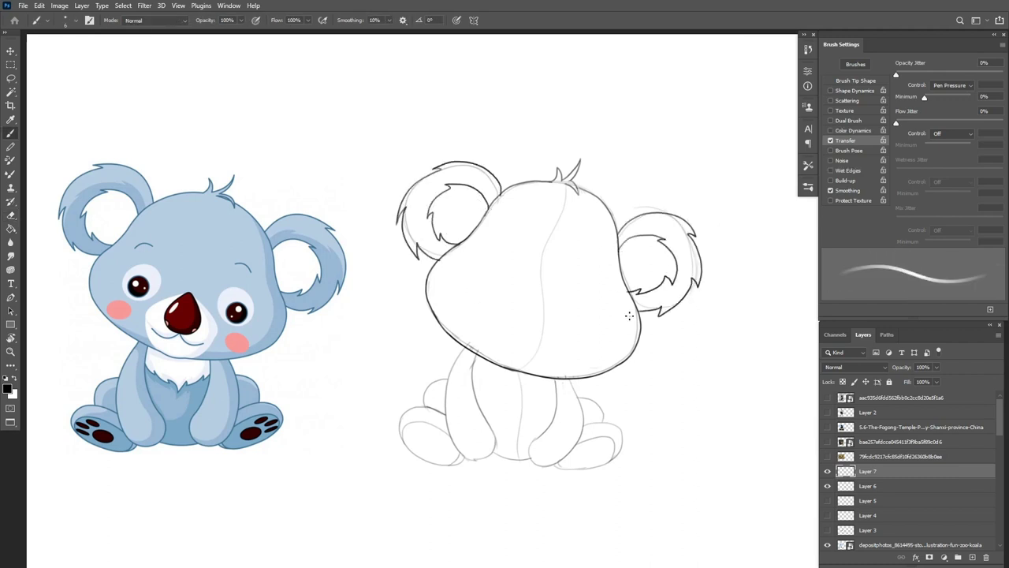
# Draw clean contours for both arms, from under the chin down to the rounded paws.
pyautogui.moveTo(464, 347)
pyautogui.mouseDown()
pyautogui.moveTo(451, 453)
pyautogui.moveTo(469, 463)
pyautogui.moveTo(495, 450)
pyautogui.moveTo(473, 356)
pyautogui.moveTo(492, 456)
pyautogui.mouseUp()
pyautogui.hotkey('ctrl', 'z')
pyautogui.press('e')
pyautogui.press('b')
pyautogui.moveTo(498, 439)
pyautogui.mouseDown()
pyautogui.moveTo(462, 458)
pyautogui.moveTo(498, 439)
pyautogui.mouseUp()
pyautogui.hotkey('ctrl', 'z')
pyautogui.moveTo(556, 380)
pyautogui.mouseDown()
pyautogui.moveTo(534, 438)
pyautogui.moveTo(542, 471)
pyautogui.mouseUp()
pyautogui.moveTo(568, 379); pyautogui.dragTo(542, 470)
# Draw the outlines of both feet with their sole lines and the rounded legs behind them.
pyautogui.moveTo(582, 427)
pyautogui.mouseDown()
pyautogui.moveTo(590, 467)
pyautogui.moveTo(613, 460)
pyautogui.mouseUp()
pyautogui.press('e')
pyautogui.press('b')
pyautogui.moveTo(580, 397); pyautogui.dragTo(601, 421)
pyautogui.moveTo(446, 380); pyautogui.dragTo(422, 405)
pyautogui.moveTo(447, 411)
pyautogui.mouseDown()
pyautogui.moveTo(399, 440)
pyautogui.moveTo(466, 460)
pyautogui.mouseUp()
pyautogui.moveTo(400, 431); pyautogui.dragTo(459, 457)
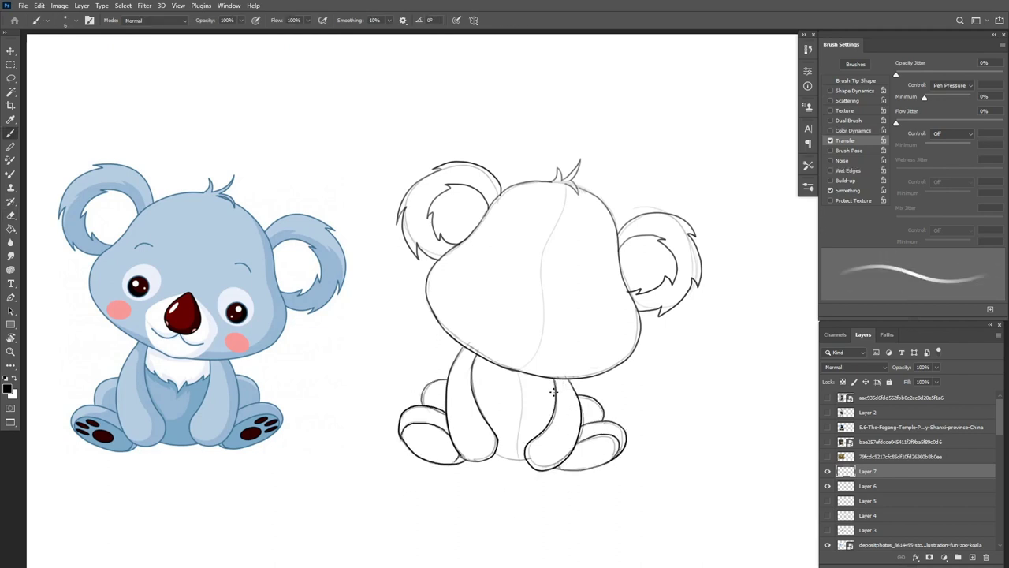
# Draw the jagged chest fur and the belly's bottom edge between the arms, and hide the rough sketch on Layer 6.
pyautogui.moveTo(553, 392)
pyautogui.mouseDown()
pyautogui.moveTo(518, 409)
pyautogui.moveTo(515, 392)
pyautogui.mouseUp()
pyautogui.hotkey('ctrl', 'z')
pyautogui.press('e')
pyautogui.press('b')
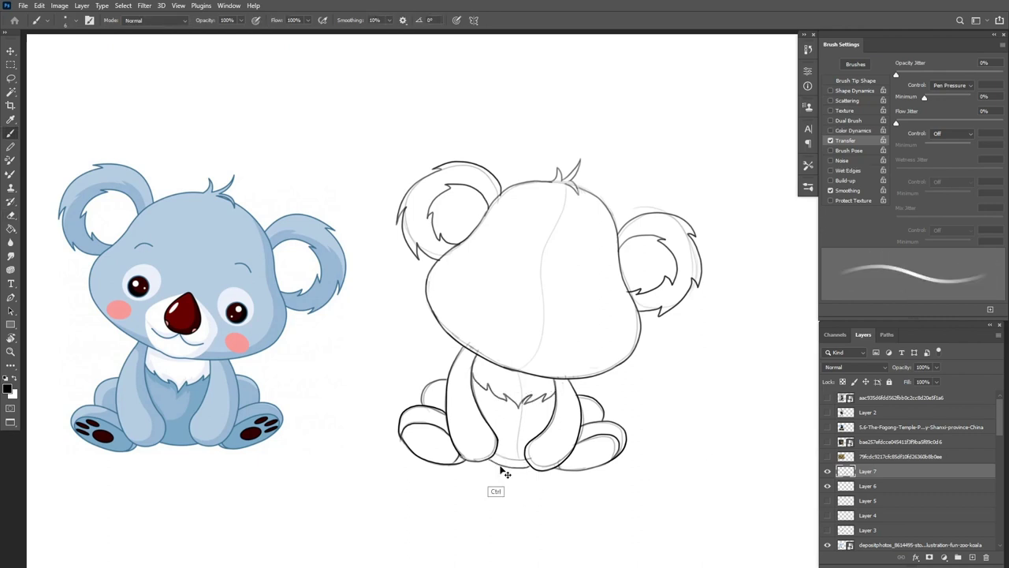
pyautogui.press('e')
pyautogui.press('b')
# Erase and redraw the left foot's outline, and draw the oval paw pads on both soles.
pyautogui.press('e')
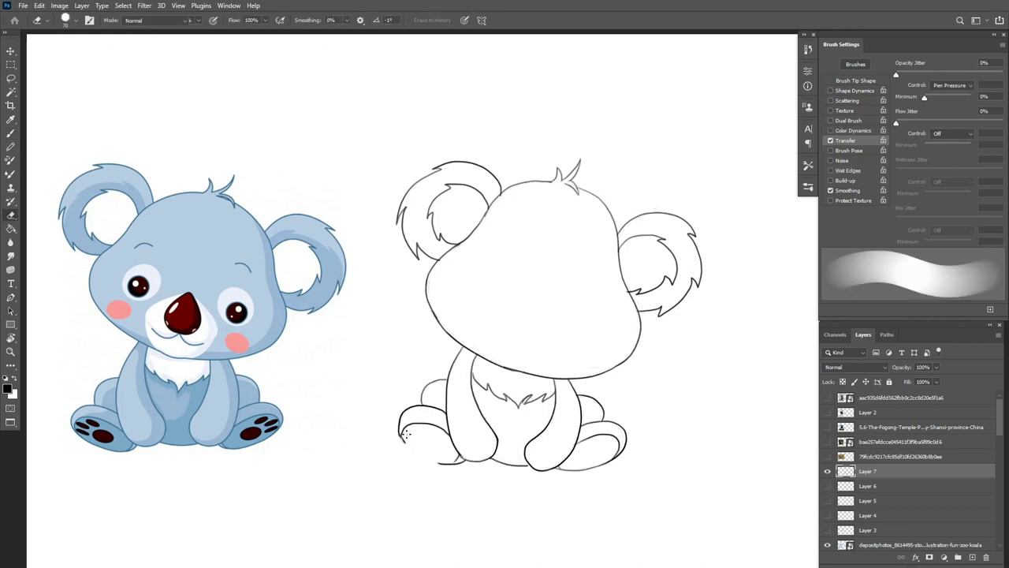
pyautogui.press('b')
pyautogui.moveTo(426, 440); pyautogui.dragTo(416, 441)
pyautogui.hotkey('ctrl', 'z')
pyautogui.hotkey('ctrl', 'z')
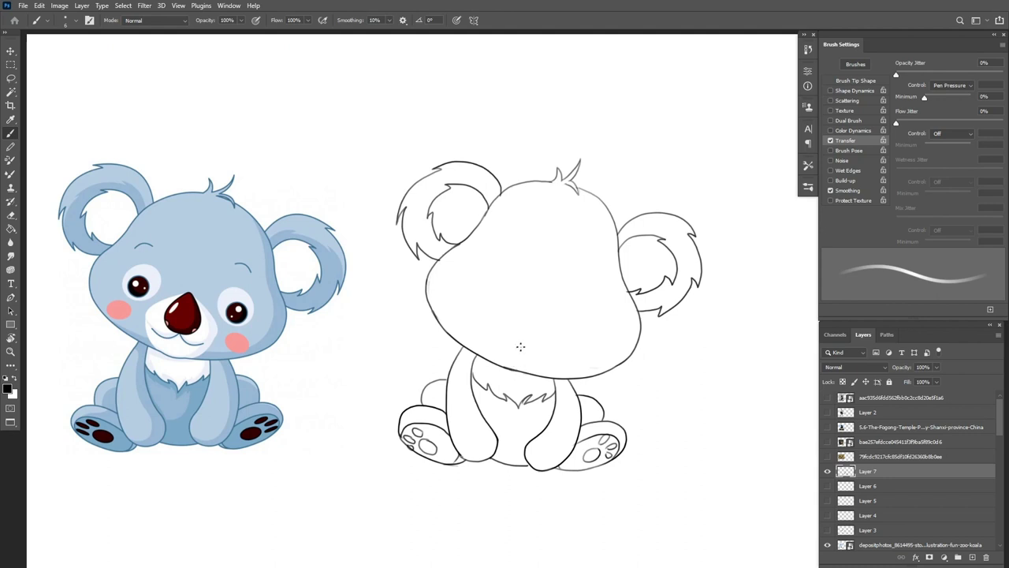
pyautogui.moveTo(524, 342)
pyautogui.mouseDown()
pyautogui.moveTo(555, 350)
pyautogui.moveTo(537, 304)
pyautogui.moveTo(511, 338)
pyautogui.mouseUp()
pyautogui.hotkey('ctrl', 'z')
pyautogui.hotkey('ctrl', 'z')
pyautogui.hotkey('ctrl', 'z')
pyautogui.moveTo(551, 249); pyautogui.dragTo(533, 293)
pyautogui.hotkey('ctrl', 'z')
pyautogui.moveTo(550, 246)
pyautogui.mouseDown()
pyautogui.moveTo(517, 284)
pyautogui.moveTo(566, 277)
pyautogui.moveTo(525, 294)
pyautogui.moveTo(560, 285)
pyautogui.mouseUp()
pyautogui.hotkey('ctrl', 'z')
pyautogui.hotkey('ctrl', 'z')
pyautogui.hotkey('ctrl', 'z')
# Draw the teardrop-shaped nose with nostrils and the smiling mouth, and adjust their size and position with Lasso and Free Transform.
pyautogui.moveTo(521, 287); pyautogui.dragTo(566, 285)
pyautogui.press('l')
pyautogui.moveTo(556, 284); pyautogui.dragTo(554, 298)
pyautogui.hotkey('ctrl', 't')
pyautogui.press('Return')
pyautogui.moveTo(572, 339); pyautogui.dragTo(577, 343)
pyautogui.hotkey('ctrl', 't')
pyautogui.moveTo(544, 298); pyautogui.dragTo(538, 302)
pyautogui.press('Return')
pyautogui.hotkey('ctrl', 'd')
pyautogui.press('e')
pyautogui.press('b')
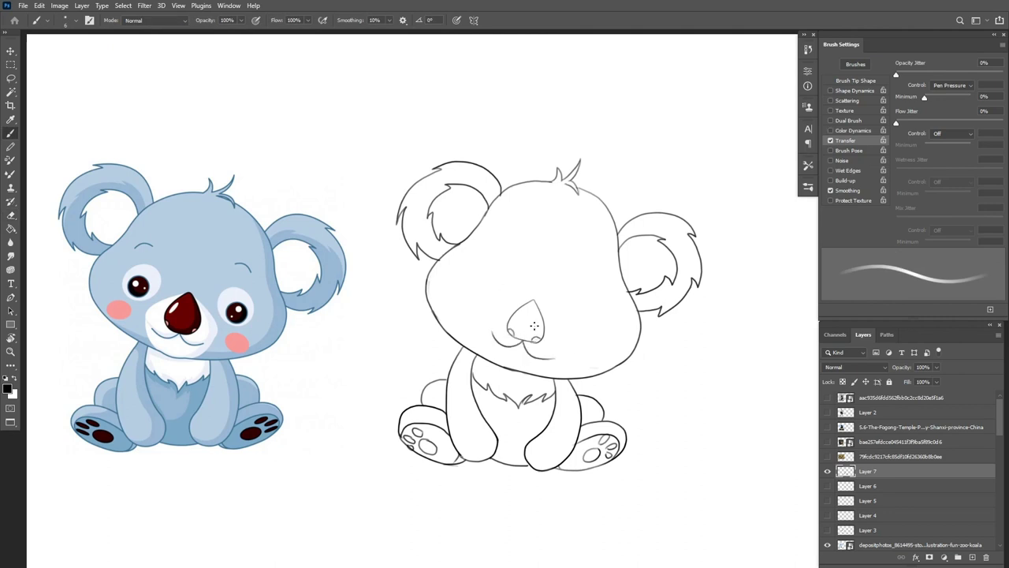
# Draw the muzzle outline around the nose and mouth, and the round blush spot on the right cheek.
pyautogui.moveTo(536, 300)
pyautogui.mouseDown()
pyautogui.moveTo(563, 337)
pyautogui.moveTo(512, 301)
pyautogui.mouseUp()
pyautogui.moveTo(590, 347); pyautogui.dragTo(587, 349)
pyautogui.moveTo(590, 292)
pyautogui.mouseDown()
pyautogui.moveTo(593, 324)
pyautogui.moveTo(583, 301)
pyautogui.moveTo(597, 320)
pyautogui.moveTo(560, 308)
pyautogui.mouseUp()
pyautogui.hotkey('ctrl', 'z')
pyautogui.hotkey('ctrl', 'z')
# Draw both eyes with their round patches and the left cheek spot, adjusting the facial features with Lasso and Free Transform.
pyautogui.press('l')
pyautogui.hotkey('ctrl', 't')
pyautogui.rightClick(553, 288)
pyautogui.press('Return')
pyautogui.keyDown('ctrl'); pyautogui.moveTo(618, 355); pyautogui.dragTo(560, 345); pyautogui.keyUp('ctrl')
pyautogui.hotkey('ctrl', 'd')
pyautogui.press('e')
pyautogui.press('b')
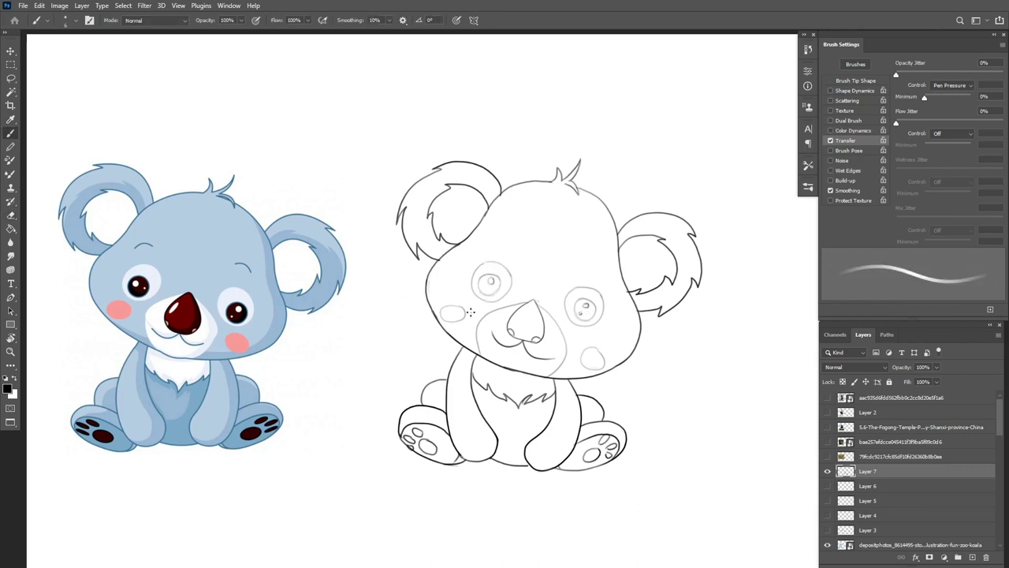
# Draw the curved eyebrows, darken the eye outlines and nudge the lassoed right eye into place.
pyautogui.moveTo(582, 269); pyautogui.dragTo(604, 270)
pyautogui.moveTo(589, 299); pyautogui.dragTo(585, 295)
pyautogui.press('l')
pyautogui.moveTo(587, 308); pyautogui.dragTo(590, 309)
pyautogui.hotkey('ctrl', 'd')
pyautogui.press('e')
pyautogui.press('b')
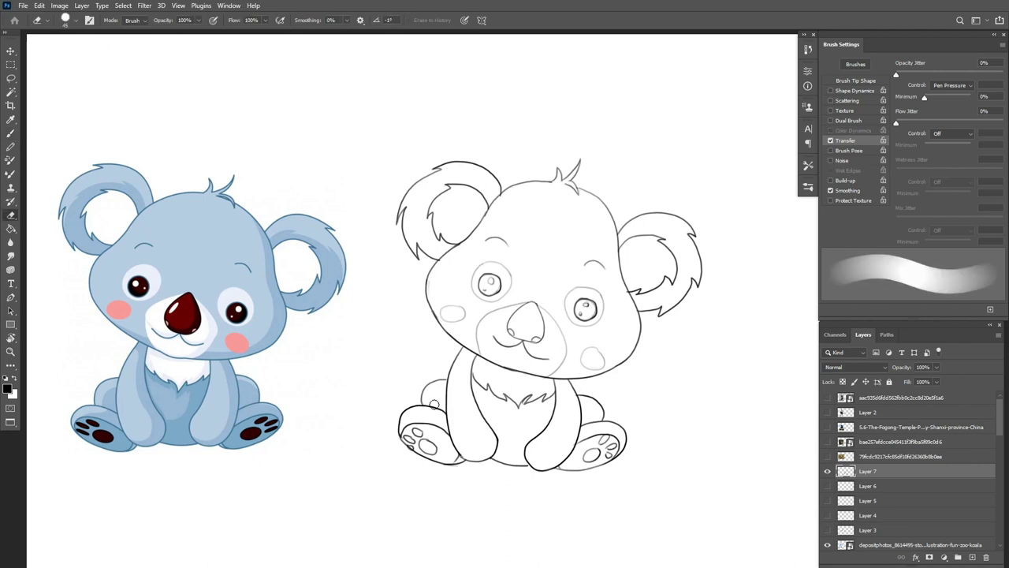
# Lasso the nose and mouth and shift them slightly to the left.
pyautogui.press('l')
pyautogui.moveTo(558, 368); pyautogui.dragTo(559, 364)
pyautogui.hotkey('ctrl', 'd')
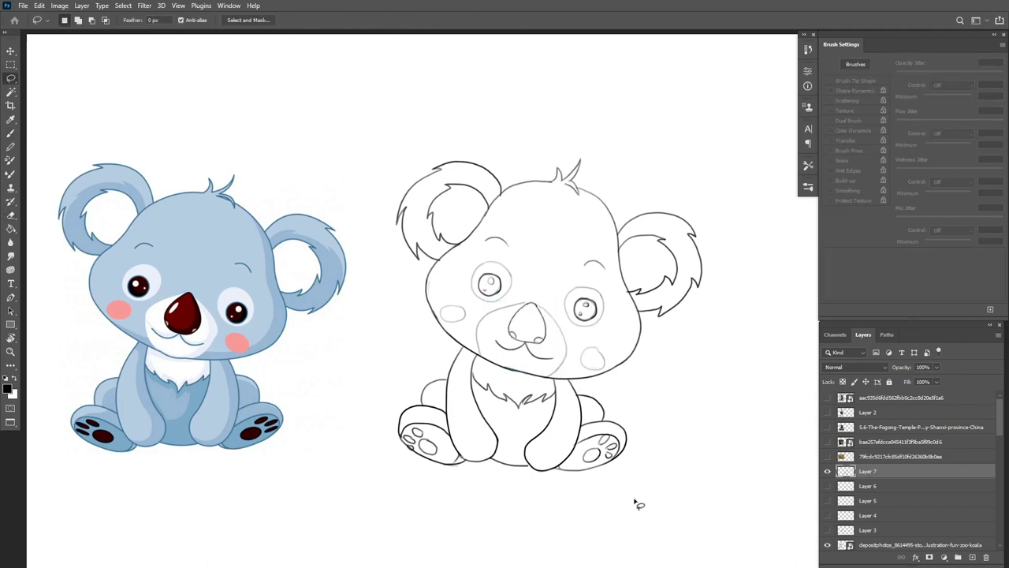
# Create a new layer above the koala drawing and trace the feet, arms and belly edge with bolder lines.
pyautogui.press('b')
pyautogui.click(972, 558)
pyautogui.moveTo(613, 460); pyautogui.dragTo(558, 469)
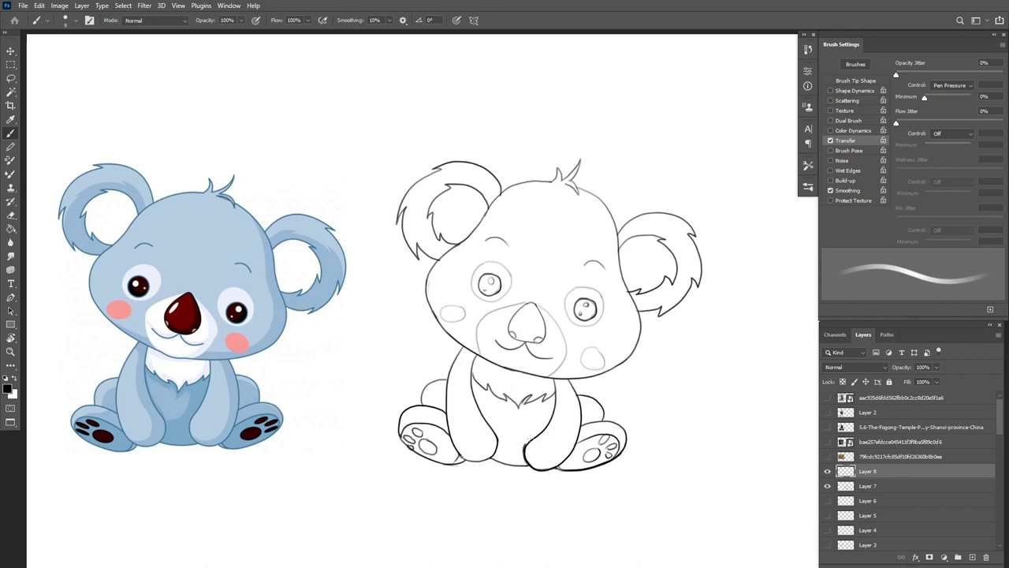
pyautogui.moveTo(447, 377); pyautogui.dragTo(467, 462)
pyautogui.moveTo(585, 430); pyautogui.dragTo(582, 454)
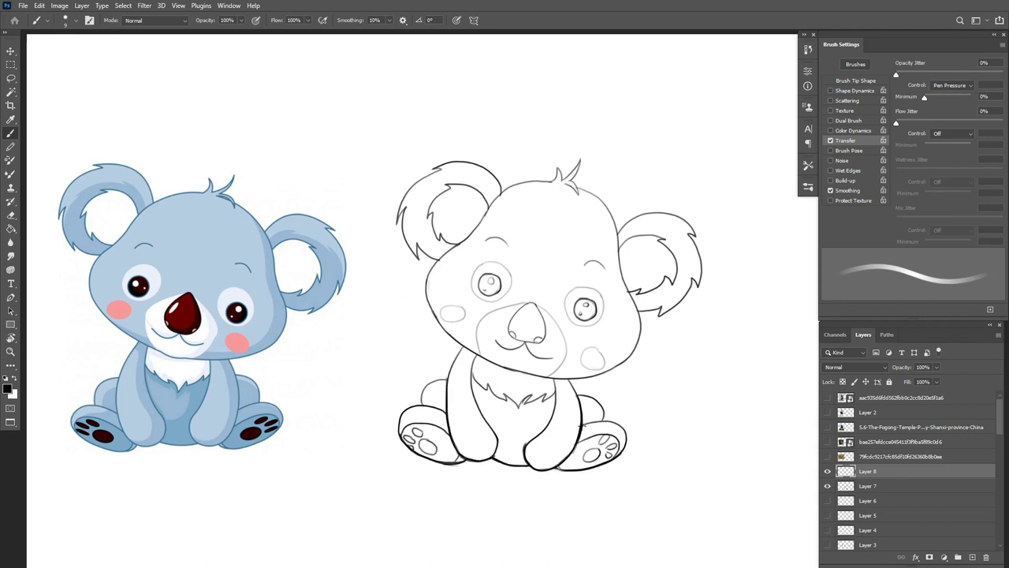
# Trace the koala's head with bolder lines, covering the chin, the upper edge beside the left ear and the right side up to the hair tuft.
pyautogui.press('r')
pyautogui.moveTo(606, 465); pyautogui.dragTo(314, 265)
pyautogui.moveTo(380, 343)
pyautogui.mouseDown()
pyautogui.moveTo(421, 276)
pyautogui.moveTo(489, 237)
pyautogui.moveTo(463, 247)
pyautogui.mouseUp()
pyautogui.press('r')
pyautogui.moveTo(611, 441)
pyautogui.mouseDown()
pyautogui.moveTo(574, 137)
pyautogui.moveTo(533, 126)
pyautogui.mouseUp()
pyautogui.moveTo(441, 259)
pyautogui.mouseDown()
pyautogui.moveTo(510, 186)
pyautogui.moveTo(497, 200)
pyautogui.mouseUp()
pyautogui.hotkey('ctrl', 'z')
pyautogui.moveTo(620, 235); pyautogui.dragTo(641, 325)
pyautogui.moveTo(616, 229); pyautogui.dragTo(576, 195)
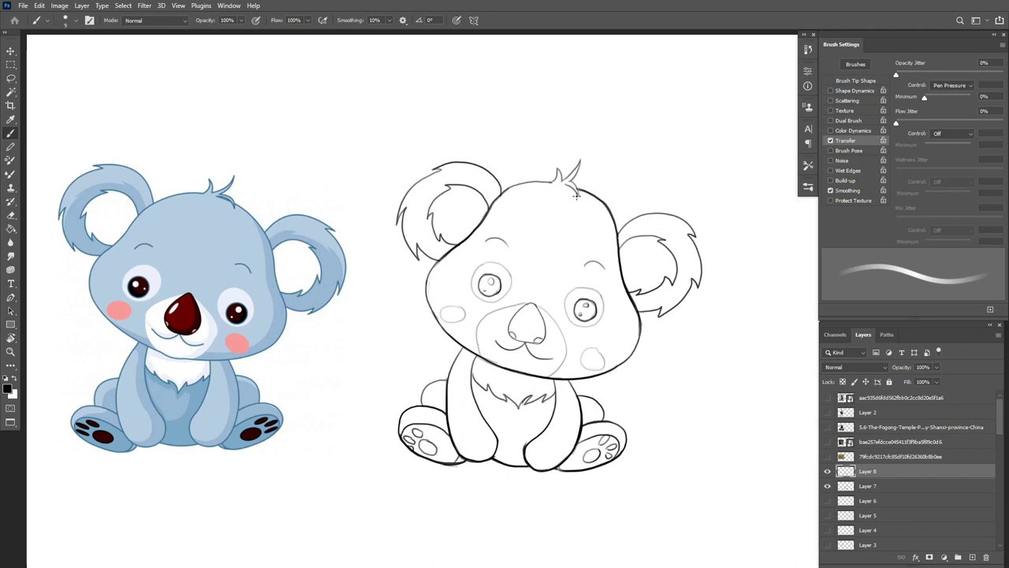
# Darken the koala's ear outlines, clean up stray lines and merge the line art layer down.
pyautogui.moveTo(440, 248); pyautogui.dragTo(404, 209)
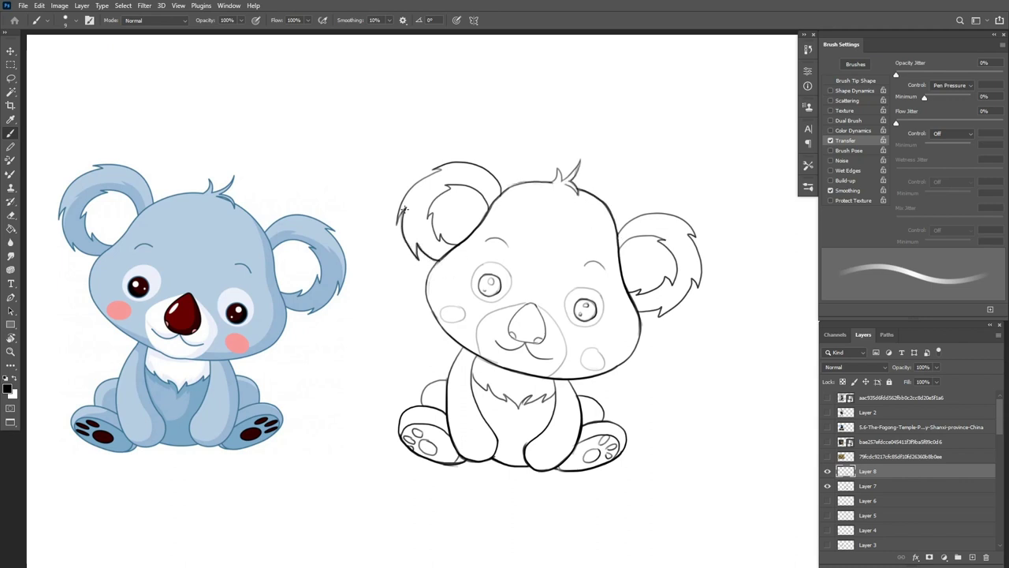
pyautogui.moveTo(635, 311); pyautogui.dragTo(696, 279)
pyautogui.press('e')
pyautogui.hotkey('ctrl', 'e')
pyautogui.moveTo(636, 290)
pyautogui.mouseDown()
pyautogui.moveTo(672, 257)
pyautogui.moveTo(661, 241)
pyautogui.mouseUp()
pyautogui.moveTo(483, 203); pyautogui.dragTo(450, 237)
# Tidy the chest fur area, reinforce the neck, arm and left cheek lines, and erase excess along the right jaw.
pyautogui.moveTo(542, 400); pyautogui.dragTo(484, 383)
pyautogui.press('b')
pyautogui.moveTo(555, 380); pyautogui.dragTo(548, 428)
pyautogui.moveTo(472, 371); pyautogui.dragTo(476, 359)
pyautogui.moveTo(446, 257)
pyautogui.mouseDown()
pyautogui.moveTo(428, 311)
pyautogui.moveTo(443, 339)
pyautogui.mouseUp()
pyautogui.press('e')
pyautogui.moveTo(641, 327); pyautogui.dragTo(620, 363)
# Enlarge the brush and dab solid black into both of the koala's eyes.
pyautogui.press('z')
pyautogui.press('b')
pyautogui.press(']')
pyautogui.press(']')
pyautogui.press(']')
pyautogui.press(']')
pyautogui.press(']')
pyautogui.press(']')
pyautogui.press(']')
pyautogui.press(']')
pyautogui.press(']')
pyautogui.press(']')
pyautogui.press(']')
pyautogui.press(']')
pyautogui.press(']')
pyautogui.click(585, 311)
pyautogui.click(585, 311)
pyautogui.click(491, 288)
pyautogui.click(489, 286)
# Fill the nose with black, then dab small round spots near its lower edge in the swapped color.
pyautogui.press('x')
pyautogui.press('[')
pyautogui.press('[')
pyautogui.press('[')
pyautogui.press('[')
pyautogui.press('[')
pyautogui.press('[')
pyautogui.press('[')
pyautogui.press(']')
pyautogui.press(']')
pyautogui.press(']')
pyautogui.press(']')
pyautogui.press('x')
pyautogui.moveTo(526, 319)
pyautogui.mouseDown()
pyautogui.moveTo(526, 329)
pyautogui.moveTo(532, 317)
pyautogui.mouseUp()
pyautogui.press('x')
pyautogui.press('[')
pyautogui.press('[')
pyautogui.press('[')
pyautogui.press('[')
pyautogui.click(538, 341)
pyautogui.click(511, 335)
# Enlarge the brush and fill the round spots on both of the koala's cheeks.
pyautogui.press(']')
pyautogui.press(']')
pyautogui.press(']')
pyautogui.press(']')
pyautogui.press(']')
pyautogui.moveTo(592, 360); pyautogui.dragTo(591, 361)
pyautogui.press('x')
pyautogui.click(591, 361)
pyautogui.click(452, 314)
# Reveal the earlier koala sketch layers and move the versions apart so the drawing stages sit side by side.
pyautogui.moveTo(687, 479); pyautogui.dragTo(531, 445)
pyautogui.press('v')
pyautogui.moveTo(608, 481); pyautogui.dragTo(773, 481)
pyautogui.click(827, 485)
pyautogui.click(868, 486)
pyautogui.moveTo(686, 512); pyautogui.dragTo(659, 512)
pyautogui.click(827, 501)
pyautogui.moveTo(572, 502); pyautogui.dragTo(408, 503)
# Duplicate and merge the earlier sketch layer's contents, and fit the whole canvas in view.
pyautogui.click(858, 487)
pyautogui.hotkey('ctrl', 'a')
pyautogui.hotkey('ctrl', 'j')
pyautogui.hotkey('ctrl', 'e')
pyautogui.press('f')
pyautogui.hotkey('ctrl', '0')
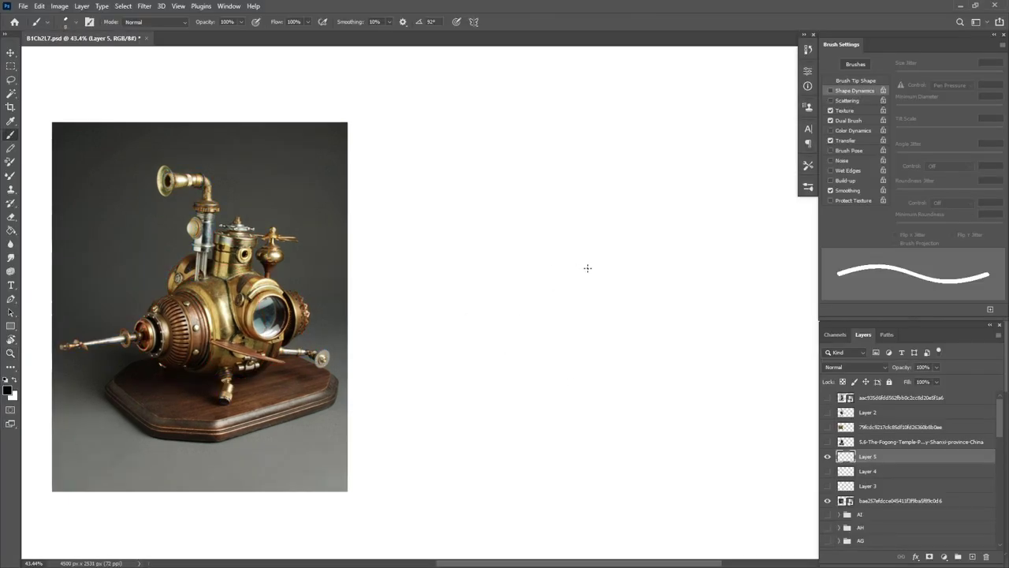
# Sketch the steampunk submarine's rounded hull beside the reference, with a large central ellipse and smaller ellipses at both ends.
pyautogui.moveTo(568, 250)
pyautogui.mouseDown()
pyautogui.moveTo(576, 259)
pyautogui.moveTo(566, 249)
pyautogui.moveTo(473, 300)
pyautogui.moveTo(651, 269)
pyautogui.mouseUp()
pyautogui.moveTo(520, 386)
pyautogui.mouseDown()
pyautogui.moveTo(615, 376)
pyautogui.moveTo(654, 347)
pyautogui.mouseUp()
pyautogui.moveTo(566, 250)
pyautogui.mouseDown()
pyautogui.moveTo(544, 253)
pyautogui.moveTo(474, 314)
pyautogui.moveTo(467, 364)
pyautogui.mouseUp()
pyautogui.moveTo(494, 288); pyautogui.dragTo(457, 326)
pyautogui.moveTo(469, 363); pyautogui.dragTo(517, 386)
pyautogui.moveTo(649, 268)
pyautogui.mouseDown()
pyautogui.moveTo(670, 281)
pyautogui.moveTo(650, 312)
pyautogui.moveTo(666, 290)
pyautogui.mouseUp()
pyautogui.hotkey('ctrl', 'z')
pyautogui.moveTo(628, 253)
pyautogui.mouseDown()
pyautogui.moveTo(657, 268)
pyautogui.moveTo(674, 317)
pyautogui.mouseUp()
pyautogui.moveTo(657, 273)
pyautogui.mouseDown()
pyautogui.moveTo(661, 319)
pyautogui.moveTo(666, 279)
pyautogui.mouseUp()
pyautogui.moveTo(661, 329); pyautogui.dragTo(623, 369)
# Adjust the proportions of the rough hull sketch with Free Transform to match the reference.
pyautogui.hotkey('ctrl', 't')
pyautogui.moveTo(573, 256); pyautogui.dragTo(572, 246)
pyautogui.moveTo(596, 374); pyautogui.dragTo(602, 386)
pyautogui.moveTo(666, 283); pyautogui.dragTo(676, 288)
pyautogui.moveTo(464, 327)
pyautogui.mouseDown()
pyautogui.moveTo(477, 325)
pyautogui.moveTo(432, 351)
pyautogui.mouseUp()
pyautogui.press('Return')
# Draw a long tilted axis line through the hull beyond both ends and adjust the sketch with Free Transform.
pyautogui.press('b')
pyautogui.moveTo(467, 343); pyautogui.dragTo(759, 286)
pyautogui.moveTo(524, 331); pyautogui.dragTo(380, 371)
pyautogui.hotkey('ctrl', 't')
pyautogui.moveTo(764, 303); pyautogui.dragTo(741, 305)
pyautogui.press('Return')
# Refine the hull's lower contour and strengthen the front end of the axis line.
pyautogui.press('v')
pyautogui.moveTo(648, 395)
pyautogui.mouseDown()
pyautogui.moveTo(678, 384)
pyautogui.moveTo(561, 387)
pyautogui.mouseUp()
pyautogui.press('e')
pyautogui.press('b')
pyautogui.moveTo(643, 372)
pyautogui.mouseDown()
pyautogui.moveTo(565, 386)
pyautogui.moveTo(538, 379)
pyautogui.mouseUp()
pyautogui.moveTo(663, 355); pyautogui.dragTo(593, 394)
pyautogui.moveTo(479, 340); pyautogui.dragTo(380, 366)
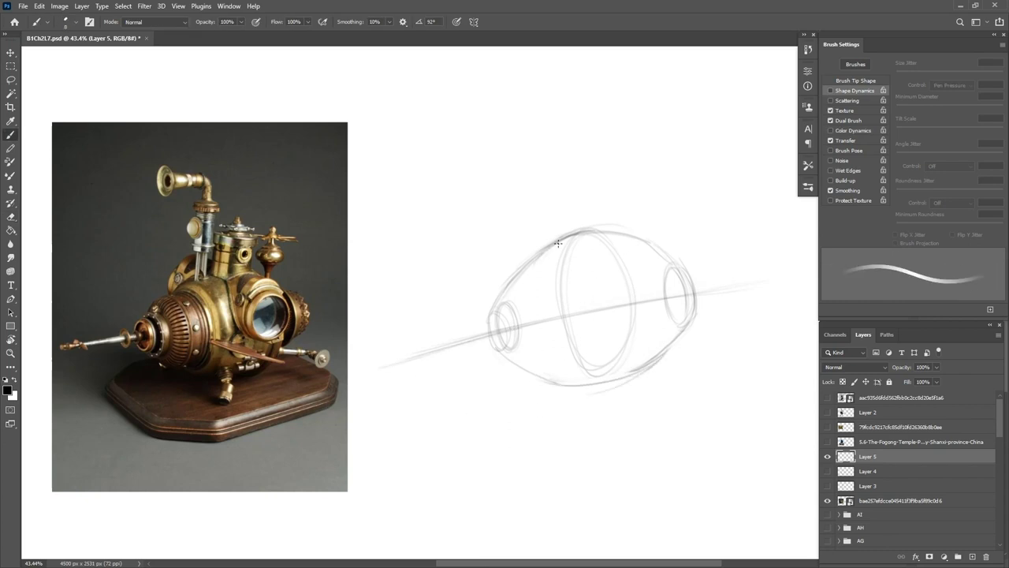
# Add a tall ring ellipse across the front part of the hull and restate the surrounding hull contours.
pyautogui.moveTo(531, 260); pyautogui.dragTo(550, 376)
pyautogui.moveTo(536, 264)
pyautogui.mouseDown()
pyautogui.moveTo(568, 351)
pyautogui.moveTo(546, 385)
pyautogui.mouseUp()
pyautogui.hotkey('ctrl', 'z')
pyautogui.moveTo(521, 315); pyautogui.dragTo(562, 300)
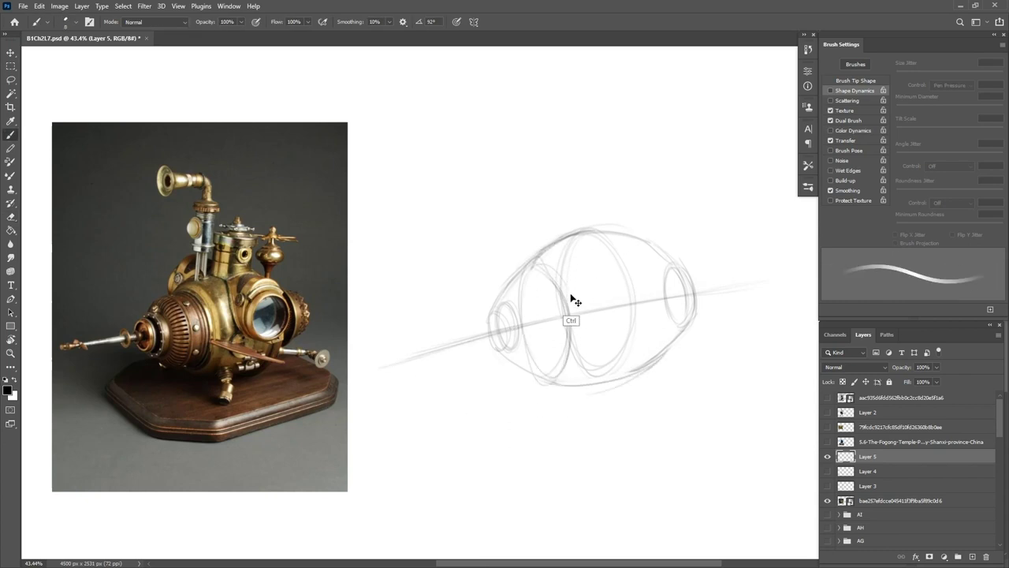
pyautogui.moveTo(555, 383); pyautogui.dragTo(659, 360)
pyautogui.moveTo(659, 241)
pyautogui.mouseDown()
pyautogui.moveTo(644, 375)
pyautogui.moveTo(671, 361)
pyautogui.mouseUp()
pyautogui.moveTo(583, 233)
pyautogui.mouseDown()
pyautogui.moveTo(539, 257)
pyautogui.moveTo(527, 368)
pyautogui.mouseUp()
# Lighten the hull's central construction ellipse with the Eraser and redraw the axis line through the body.
pyautogui.press('e')
pyautogui.moveTo(574, 252); pyautogui.dragTo(630, 345)
pyautogui.press('b')
pyautogui.moveTo(522, 328); pyautogui.dragTo(677, 297)
# Build up the front ring with nested ellipses and side contours tapering toward the nose cone.
pyautogui.press('e')
pyautogui.press('b')
pyautogui.moveTo(525, 273)
pyautogui.mouseDown()
pyautogui.moveTo(551, 339)
pyautogui.moveTo(537, 370)
pyautogui.mouseUp()
pyautogui.hotkey('ctrl', 'z')
pyautogui.hotkey('ctrl', 'z')
pyautogui.moveTo(522, 274); pyautogui.dragTo(508, 302)
pyautogui.moveTo(538, 375)
pyautogui.mouseDown()
pyautogui.moveTo(515, 353)
pyautogui.moveTo(514, 307)
pyautogui.mouseUp()
# Draw the large round porthole with its curved housing and the vertical center seam on the hull.
pyautogui.moveTo(640, 291); pyautogui.dragTo(622, 331)
pyautogui.moveTo(566, 242)
pyautogui.mouseDown()
pyautogui.moveTo(593, 251)
pyautogui.moveTo(591, 304)
pyautogui.mouseUp()
pyautogui.moveTo(631, 276); pyautogui.dragTo(654, 283)
pyautogui.moveTo(599, 256); pyautogui.dragTo(658, 275)
# Draw the cylindrical hatch turret on top of the hull and the vertical periscope tube with its capped end beside it.
pyautogui.moveTo(596, 238)
pyautogui.mouseDown()
pyautogui.moveTo(569, 244)
pyautogui.moveTo(615, 237)
pyautogui.moveTo(612, 197)
pyautogui.moveTo(565, 230)
pyautogui.moveTo(563, 194)
pyautogui.mouseUp()
pyautogui.moveTo(561, 251)
pyautogui.mouseDown()
pyautogui.moveTo(552, 254)
pyautogui.moveTo(562, 161)
pyautogui.moveTo(548, 156)
pyautogui.mouseUp()
pyautogui.moveTo(550, 197)
pyautogui.mouseDown()
pyautogui.moveTo(586, 196)
pyautogui.moveTo(567, 156)
pyautogui.mouseUp()
pyautogui.moveTo(549, 215)
pyautogui.mouseDown()
pyautogui.moveTo(565, 215)
pyautogui.moveTo(563, 176)
pyautogui.moveTo(567, 211)
pyautogui.mouseUp()
pyautogui.press('e')
pyautogui.press('b')
pyautogui.moveTo(545, 158)
pyautogui.mouseDown()
pyautogui.moveTo(546, 211)
pyautogui.moveTo(547, 150)
pyautogui.mouseUp()
# Sketch the pointed rod extending from the nose and add the layered rear cap with its upper hull contour.
pyautogui.moveTo(497, 325); pyautogui.dragTo(382, 360)
pyautogui.press('e')
pyautogui.press('b')
pyautogui.moveTo(684, 263)
pyautogui.mouseDown()
pyautogui.moveTo(693, 318)
pyautogui.moveTo(701, 313)
pyautogui.moveTo(696, 263)
pyautogui.mouseUp()
pyautogui.moveTo(705, 307); pyautogui.dragTo(685, 320)
pyautogui.moveTo(640, 235); pyautogui.dragTo(677, 260)
# Add the round details below the porthole, the short leg under the hull and the rear shaft with its propeller.
pyautogui.moveTo(613, 334)
pyautogui.mouseDown()
pyautogui.moveTo(615, 361)
pyautogui.moveTo(633, 364)
pyautogui.mouseUp()
pyautogui.moveTo(596, 371)
pyautogui.mouseDown()
pyautogui.moveTo(584, 407)
pyautogui.moveTo(595, 410)
pyautogui.mouseUp()
pyautogui.moveTo(584, 407); pyautogui.dragTo(596, 410)
pyautogui.moveTo(699, 315)
pyautogui.mouseDown()
pyautogui.moveTo(671, 339)
pyautogui.moveTo(714, 346)
pyautogui.moveTo(737, 365)
pyautogui.mouseUp()
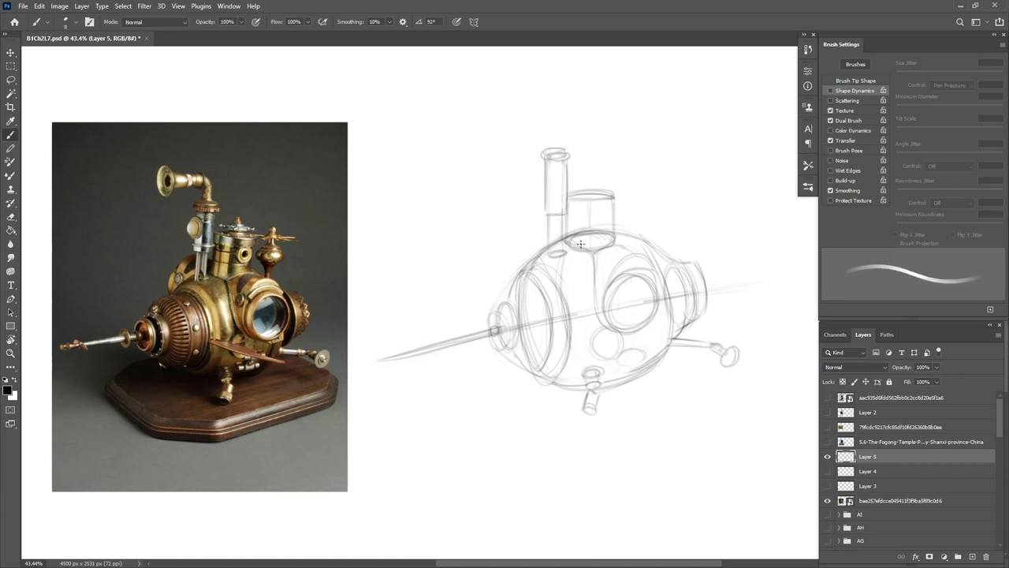
# Rework the nose rod's tip, warp the rough submarine sketch to refine its proportions, and set the sketch layer's opacity to 50%.
pyautogui.moveTo(438, 345); pyautogui.dragTo(399, 350)
pyautogui.moveTo(425, 354); pyautogui.dragTo(398, 350)
pyautogui.hotkey('ctrl', 't')
pyautogui.moveTo(774, 280); pyautogui.dragTo(762, 279)
pyautogui.hotkey('ctrl', 'shift', 'w')
pyautogui.moveTo(544, 384); pyautogui.dragTo(547, 376)
pyautogui.moveTo(652, 283); pyautogui.dragTo(657, 283)
pyautogui.moveTo(762, 409)
pyautogui.mouseDown()
pyautogui.moveTo(774, 419)
pyautogui.moveTo(767, 415)
pyautogui.mouseUp()
pyautogui.moveTo(632, 407); pyautogui.dragTo(636, 413)
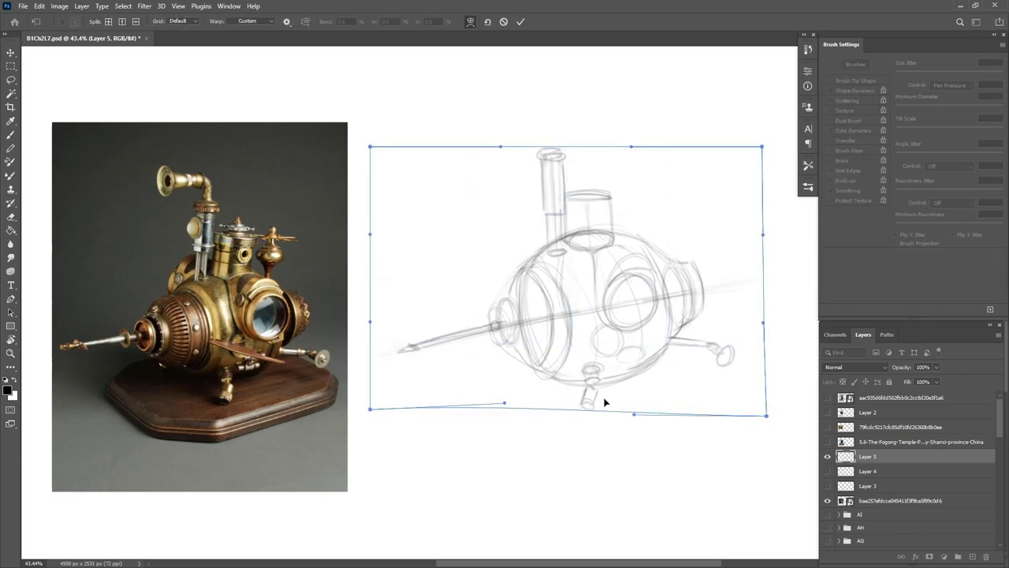
pyautogui.moveTo(370, 409); pyautogui.dragTo(363, 395)
pyautogui.press('Return')
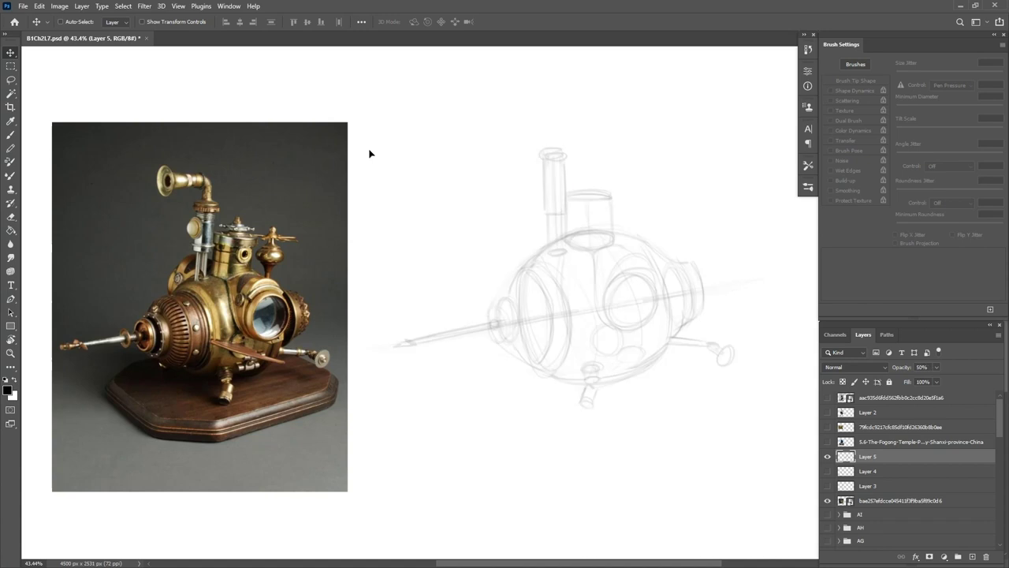
# Add a new layer and draw the front ring's curved edge, scaling and rotating it to fit the rough sketch.
pyautogui.click(972, 557)
pyautogui.press('b')
pyautogui.moveTo(539, 251); pyautogui.dragTo(547, 240)
pyautogui.moveTo(523, 272); pyautogui.dragTo(536, 368)
pyautogui.hotkey('ctrl', 'z')
pyautogui.hotkey('ctrl', 'z')
pyautogui.hotkey('ctrl', 't')
pyautogui.moveTo(554, 240); pyautogui.dragTo(559, 236)
pyautogui.moveTo(539, 236); pyautogui.dragTo(538, 233)
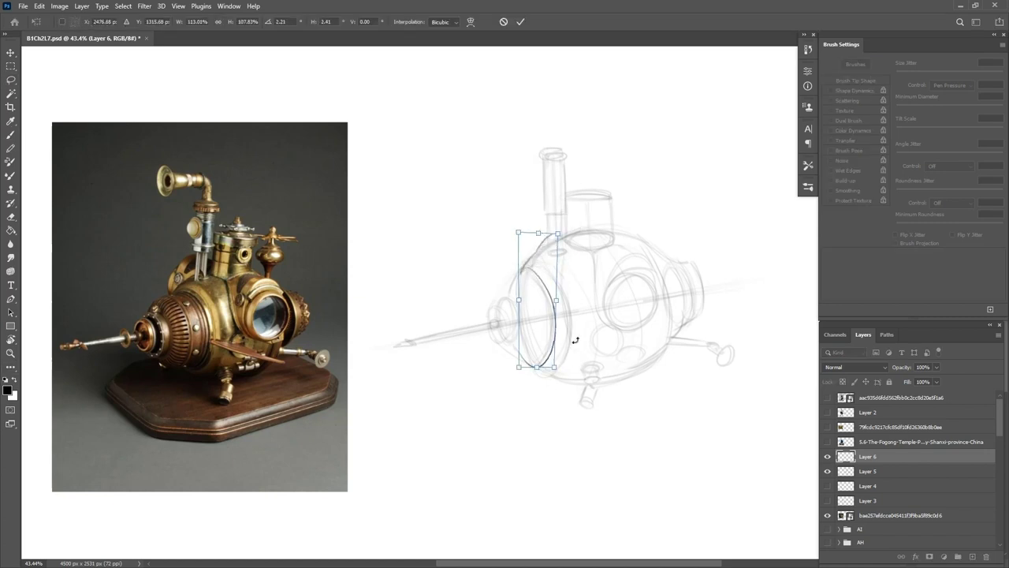
pyautogui.press('Return')
# Draw the clean upper and lower contours of the round hull over the rough sketch.
pyautogui.moveTo(552, 234); pyautogui.dragTo(557, 231)
pyautogui.hotkey('ctrl', 'z')
pyautogui.moveTo(527, 264); pyautogui.dragTo(675, 274)
pyautogui.moveTo(541, 374)
pyautogui.mouseDown()
pyautogui.moveTo(592, 383)
pyautogui.moveTo(663, 346)
pyautogui.mouseUp()
pyautogui.hotkey('ctrl', 'z')
pyautogui.moveTo(563, 380); pyautogui.dragTo(672, 338)
pyautogui.hotkey('ctrl', 'z')
# Erase and redraw the hull's rear contour so it curves down to the lower edge beside the rear cap.
pyautogui.press('e')
pyautogui.press('b')
pyautogui.moveTo(251, 374)
pyautogui.mouseDown()
pyautogui.moveTo(339, 359)
pyautogui.moveTo(251, 365)
pyautogui.mouseUp()
pyautogui.press('e')
pyautogui.moveTo(714, 331); pyautogui.dragTo(667, 360)
pyautogui.press('b')
pyautogui.moveTo(722, 307)
pyautogui.mouseDown()
pyautogui.moveTo(670, 359)
pyautogui.moveTo(649, 361)
pyautogui.mouseUp()
pyautogui.moveTo(717, 309)
pyautogui.mouseDown()
pyautogui.moveTo(678, 361)
pyautogui.moveTo(718, 326)
pyautogui.mouseUp()
pyautogui.press('e')
pyautogui.press('b')
pyautogui.hotkey('ctrl', 'z')
pyautogui.hotkey('ctrl', 'z')
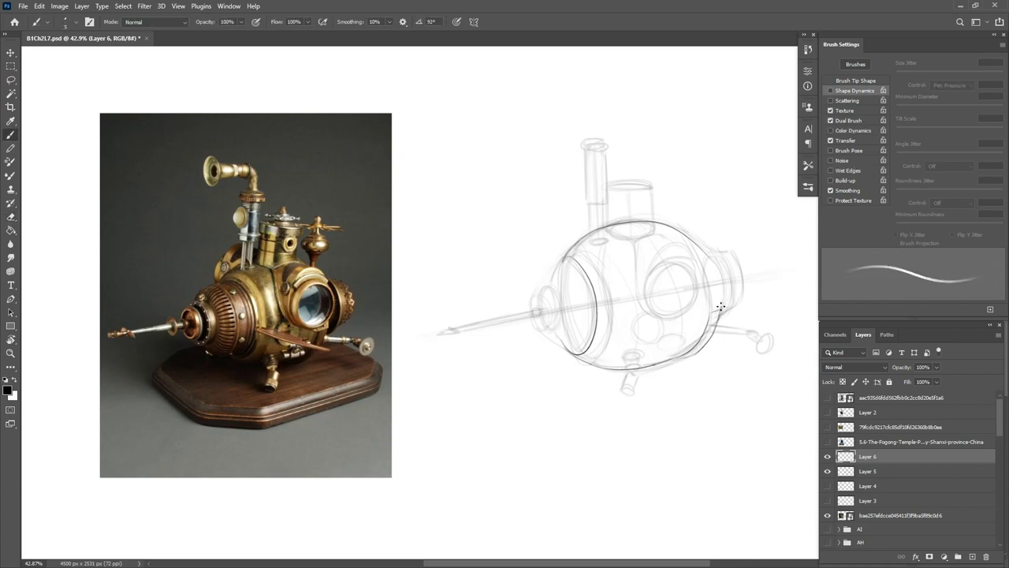
pyautogui.moveTo(714, 262); pyautogui.dragTo(716, 265)
# Duplicate the front ring's curve and scale the copy larger to form a second parallel ring edge.
pyautogui.press('l')
pyautogui.moveTo(562, 252)
pyautogui.mouseDown()
pyautogui.moveTo(581, 363)
pyautogui.moveTo(562, 253)
pyautogui.mouseUp()
pyautogui.moveTo(595, 323); pyautogui.dragTo(602, 323)
pyautogui.hotkey('ctrl', 't')
pyautogui.moveTo(585, 358); pyautogui.dragTo(588, 362)
pyautogui.moveTo(603, 303); pyautogui.dragTo(610, 302)
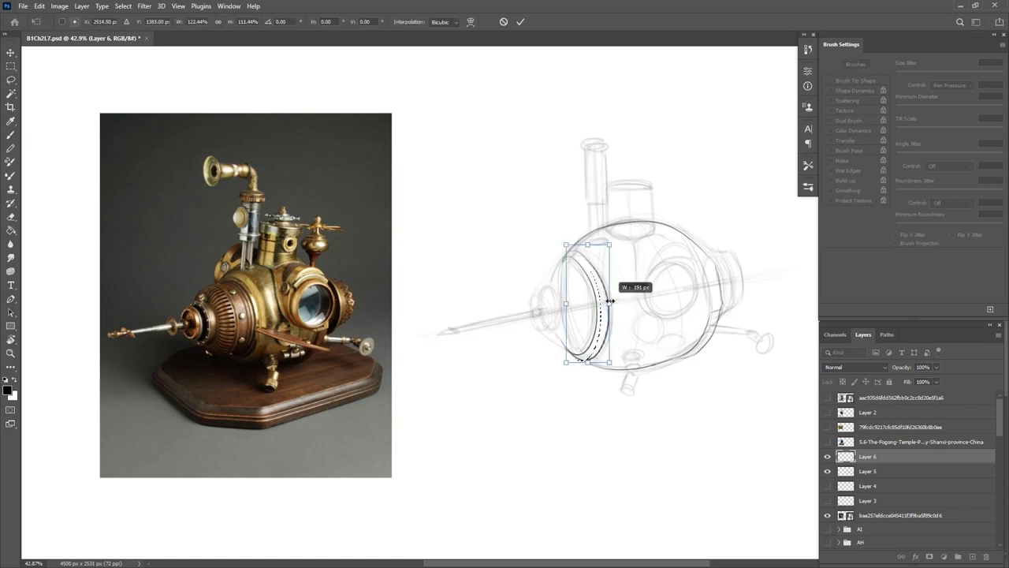
pyautogui.moveTo(603, 359); pyautogui.dragTo(605, 363)
pyautogui.press('Return')
pyautogui.hotkey('ctrl', 'd')
# Draw a further ring edge behind the front rings and the curved center seam running down the hull.
pyautogui.press('b')
pyautogui.press('e')
pyautogui.press('b')
pyautogui.moveTo(571, 246)
pyautogui.mouseDown()
pyautogui.moveTo(590, 247)
pyautogui.moveTo(616, 341)
pyautogui.mouseUp()
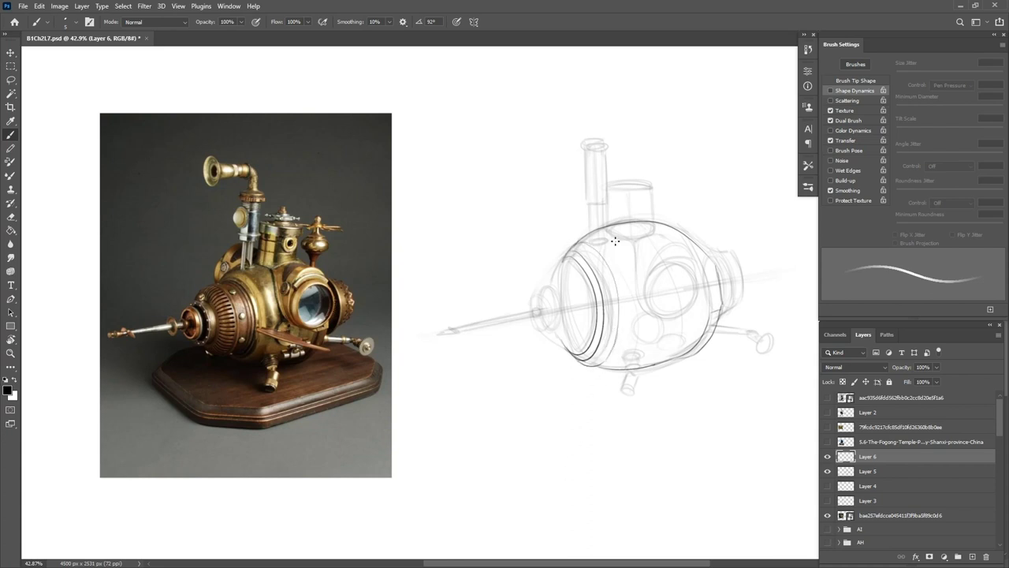
pyautogui.moveTo(627, 241); pyautogui.dragTo(655, 319)
# Draw a clean ellipse in the empty area beside the hull, then move and scale it onto the porthole.
pyautogui.moveTo(685, 279); pyautogui.dragTo(698, 308)
pyautogui.hotkey('ctrl', 'z')
pyautogui.moveTo(741, 154); pyautogui.dragTo(758, 195)
pyautogui.hotkey('ctrl', 'z')
pyautogui.moveTo(739, 150); pyautogui.dragTo(768, 209)
pyautogui.press('l')
pyautogui.moveTo(749, 181)
pyautogui.mouseDown()
pyautogui.moveTo(686, 294)
pyautogui.moveTo(700, 289)
pyautogui.mouseUp()
pyautogui.hotkey('ctrl', 't')
pyautogui.moveTo(700, 316)
pyautogui.mouseDown()
pyautogui.moveTo(702, 330)
pyautogui.moveTo(704, 286)
pyautogui.moveTo(687, 298)
pyautogui.mouseUp()
pyautogui.press('Return')
# Duplicate the porthole ellipse to a separate layer and draw the curved housing lines above it.
pyautogui.hotkey('ctrl', 'j')
pyautogui.hotkey('ctrl', 'j')
pyautogui.hotkey('ctrl', 'e')
pyautogui.press('v')
pyautogui.press('b')
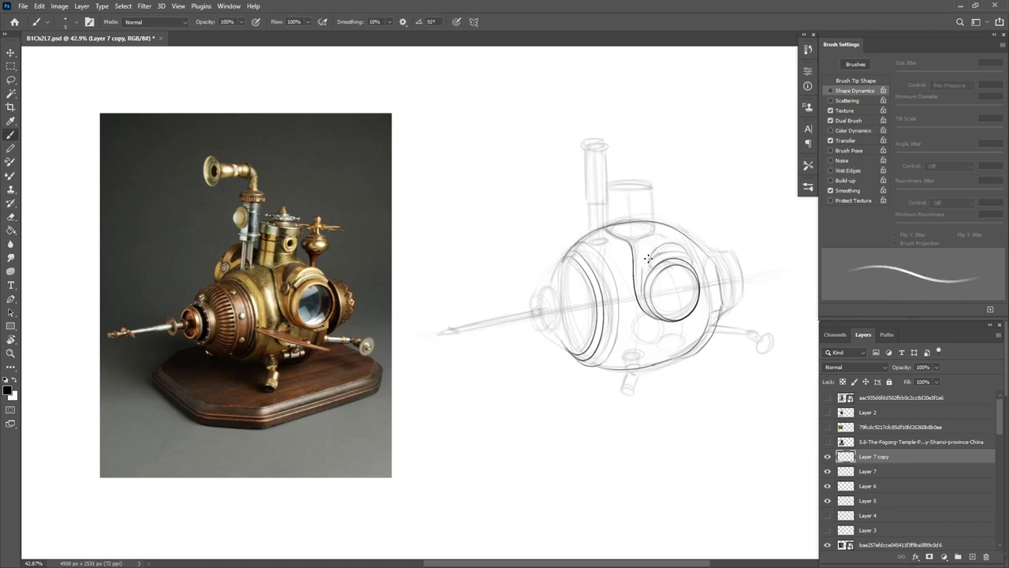
pyautogui.moveTo(666, 236)
pyautogui.mouseDown()
pyautogui.moveTo(633, 239)
pyautogui.moveTo(635, 298)
pyautogui.mouseUp()
# Merge the porthole copy into Layer 7, resize the inner circle as the lens rim, and draw the glass's inner edge.
pyautogui.press('l')
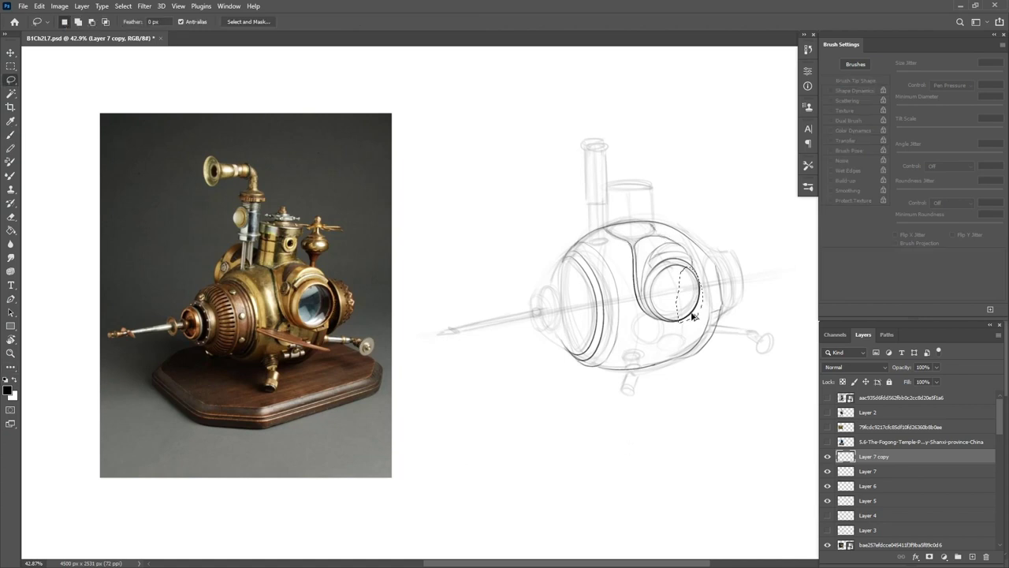
pyautogui.moveTo(690, 277)
pyautogui.mouseDown()
pyautogui.moveTo(699, 318)
pyautogui.moveTo(691, 324)
pyautogui.mouseUp()
pyautogui.hotkey('ctrl', 'd')
pyautogui.hotkey('ctrl', 'e')
pyautogui.hotkey('ctrl', 't')
pyautogui.press('Return')
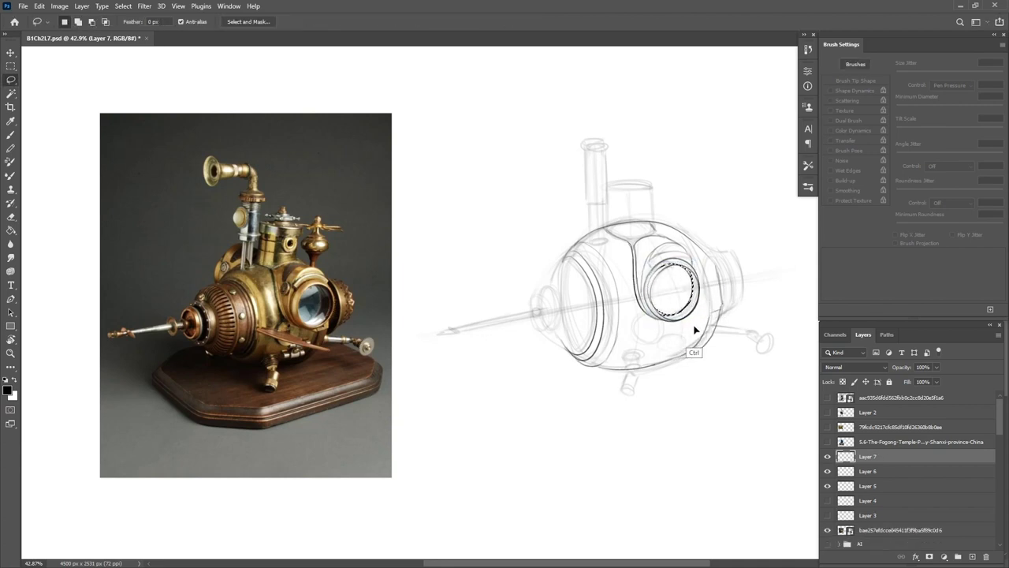
pyautogui.press('e')
pyautogui.press('l')
pyautogui.moveTo(636, 297); pyautogui.dragTo(684, 271)
pyautogui.press('b')
pyautogui.hotkey('ctrl', 'd')
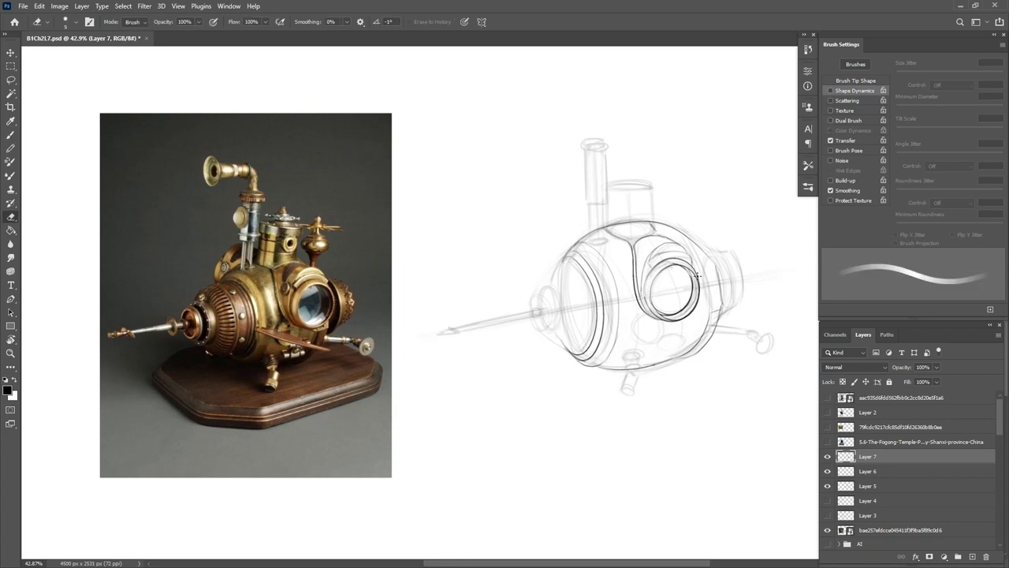
pyautogui.moveTo(679, 270); pyautogui.dragTo(676, 307)
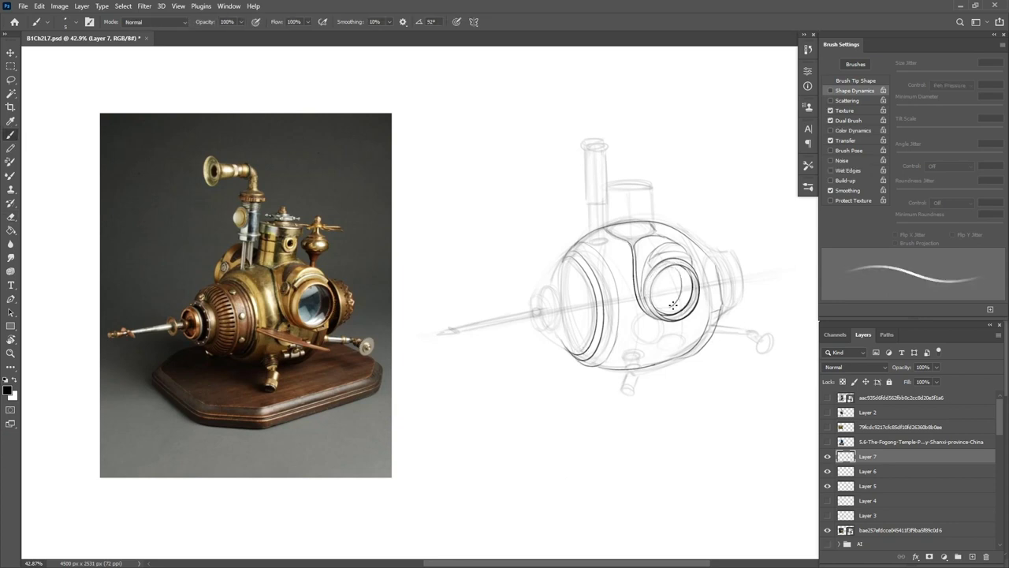
# Warp the porthole rings to fit the hull, clean up the overlapping lines, and merge the layer into Layer 6.
pyautogui.press('l')
pyautogui.moveTo(704, 272)
pyautogui.mouseDown()
pyautogui.moveTo(654, 234)
pyautogui.moveTo(702, 309)
pyautogui.moveTo(694, 292)
pyautogui.mouseUp()
pyautogui.hotkey('ctrl', 't')
pyautogui.hotkey('ctrl', 'shift', 'w')
pyautogui.press('Return')
pyautogui.hotkey('ctrl', 'd')
pyautogui.press('e')
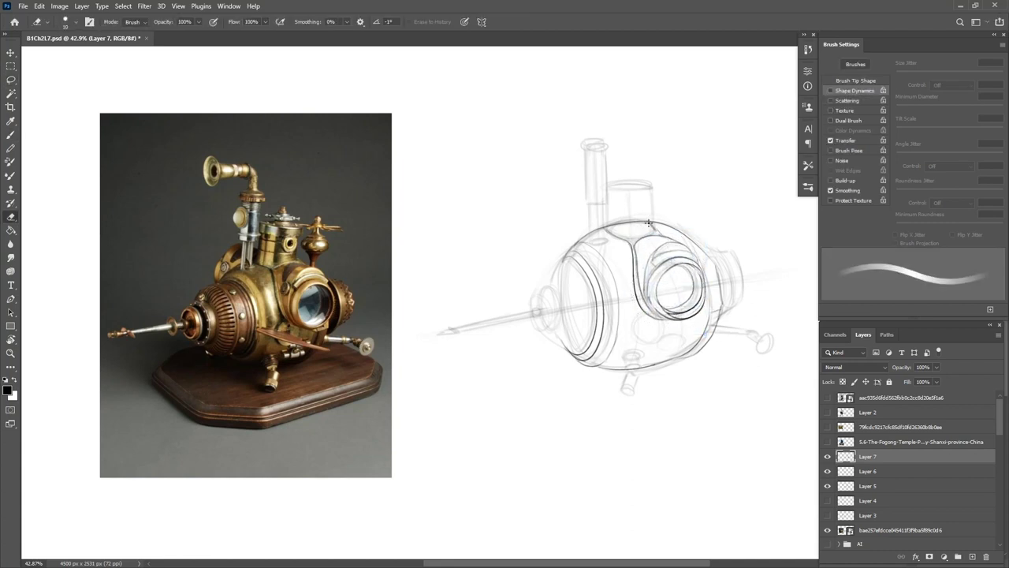
pyautogui.hotkey('ctrl', 'e')
# Draw the hatch turret on top of the hull with its rimmed lid, handwheel and small round window.
pyautogui.press('b')
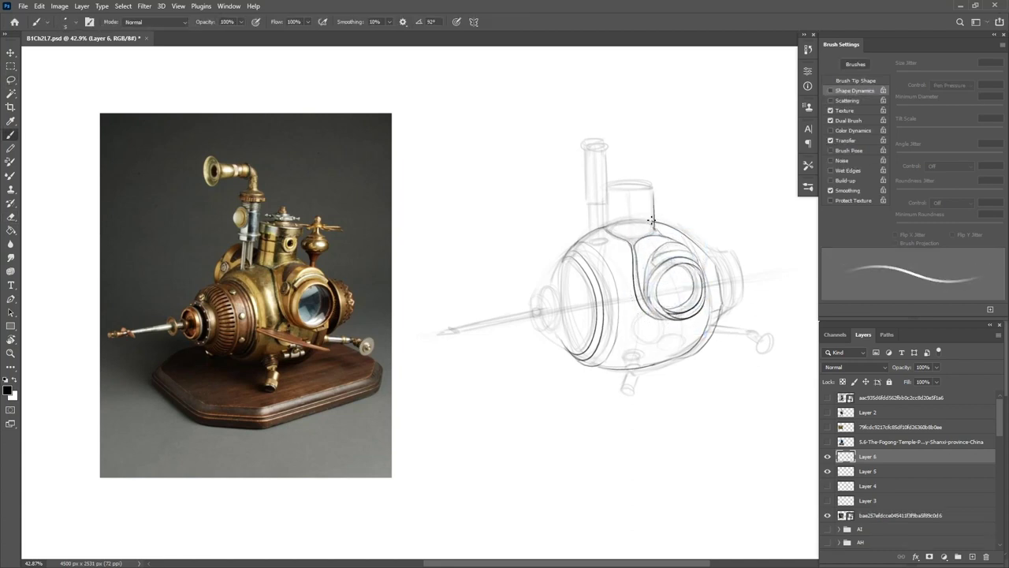
pyautogui.moveTo(653, 190); pyautogui.dragTo(604, 185)
pyautogui.moveTo(655, 182)
pyautogui.mouseDown()
pyautogui.moveTo(613, 181)
pyautogui.moveTo(610, 228)
pyautogui.mouseUp()
pyautogui.press('e')
pyautogui.press('b')
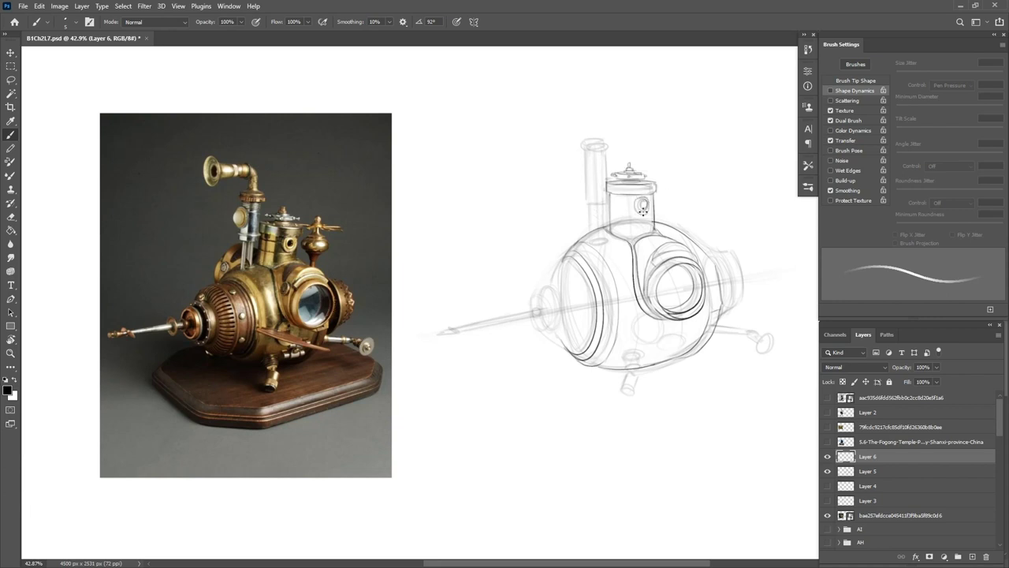
pyautogui.hotkey('ctrl', 'z')
# Draw the vertical periscope tube beside the turret with its base, middle collar and upper bands.
pyautogui.moveTo(609, 194)
pyautogui.mouseDown()
pyautogui.moveTo(581, 197)
pyautogui.moveTo(590, 207)
pyautogui.moveTo(603, 203)
pyautogui.moveTo(587, 204)
pyautogui.moveTo(586, 239)
pyautogui.mouseUp()
pyautogui.moveTo(584, 158); pyautogui.dragTo(584, 195)
pyautogui.moveTo(605, 186); pyautogui.dragTo(609, 157)
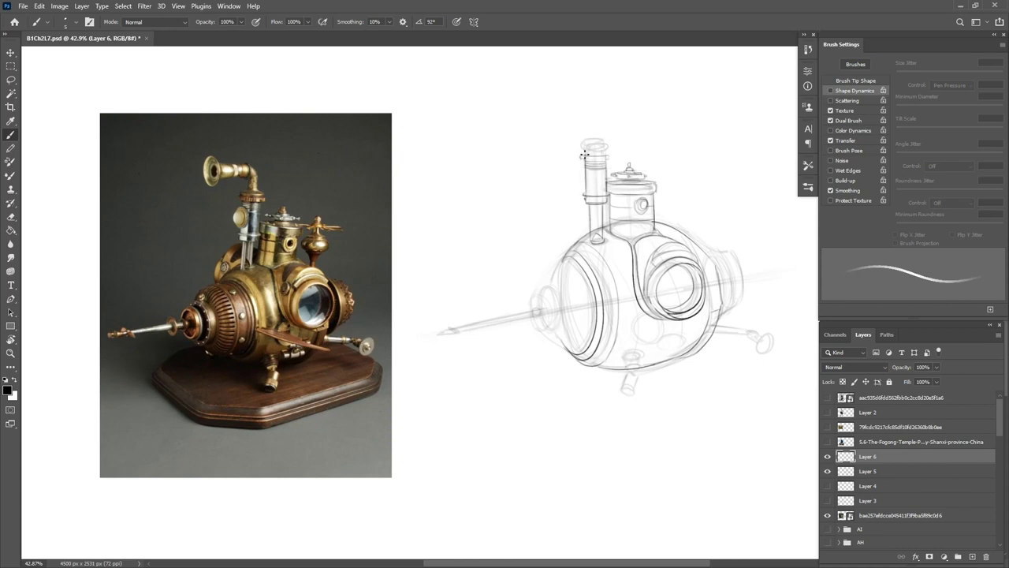
# Draw the curved elbow on top of the periscope tube and the flared horn extending forward from it.
pyautogui.moveTo(589, 126)
pyautogui.mouseDown()
pyautogui.moveTo(600, 147)
pyautogui.moveTo(582, 137)
pyautogui.mouseUp()
pyautogui.press('e')
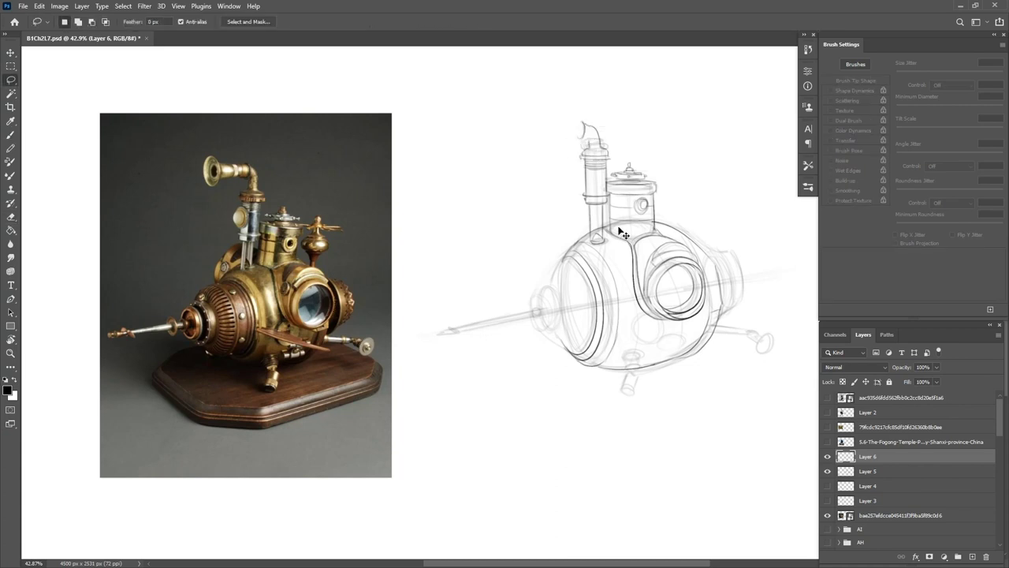
pyautogui.press('b')
pyautogui.moveTo(580, 123)
pyautogui.mouseDown()
pyautogui.moveTo(577, 134)
pyautogui.moveTo(545, 125)
pyautogui.moveTo(545, 149)
pyautogui.moveTo(547, 111)
pyautogui.moveTo(545, 148)
pyautogui.mouseUp()
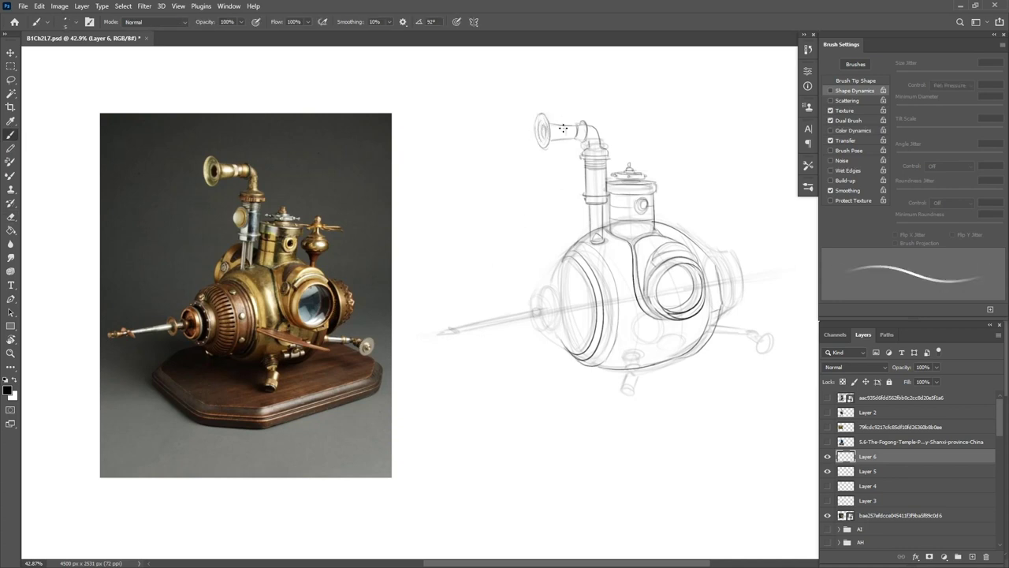
pyautogui.press('e')
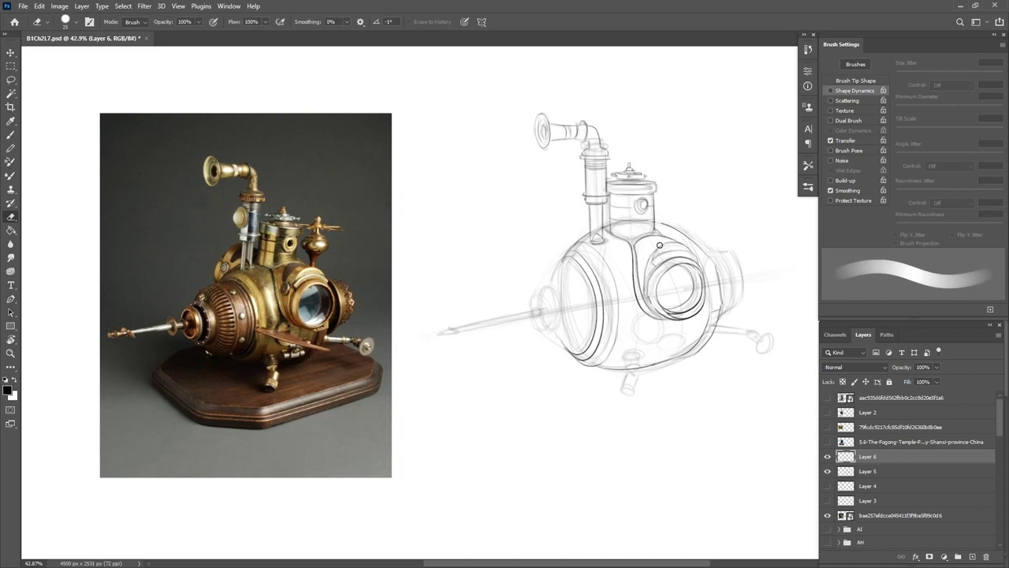
# Adjust the hull's upper rear contour and draw the outer edge of the porthole housing along it.
pyautogui.press('l')
pyautogui.moveTo(675, 236); pyautogui.dragTo(715, 276)
pyautogui.hotkey('ctrl', 'd')
pyautogui.press('b')
pyautogui.moveTo(660, 231); pyautogui.dragTo(690, 243)
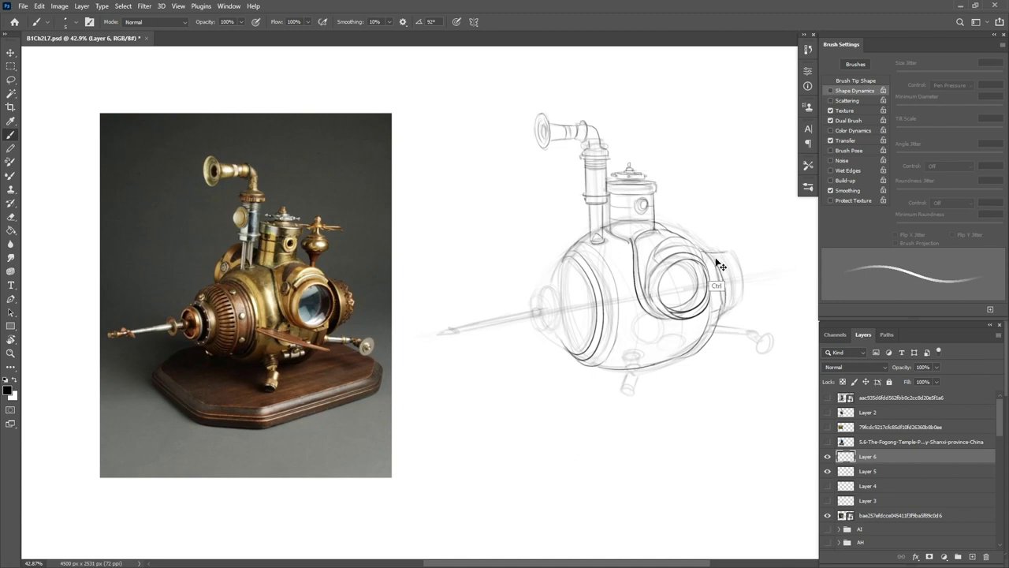
# Draw the layered rear cap behind the porthole with its irregular, bumpy outer rim.
pyautogui.moveTo(724, 296); pyautogui.dragTo(721, 313)
pyautogui.moveTo(733, 253); pyautogui.dragTo(724, 312)
pyautogui.moveTo(729, 250); pyautogui.dragTo(743, 289)
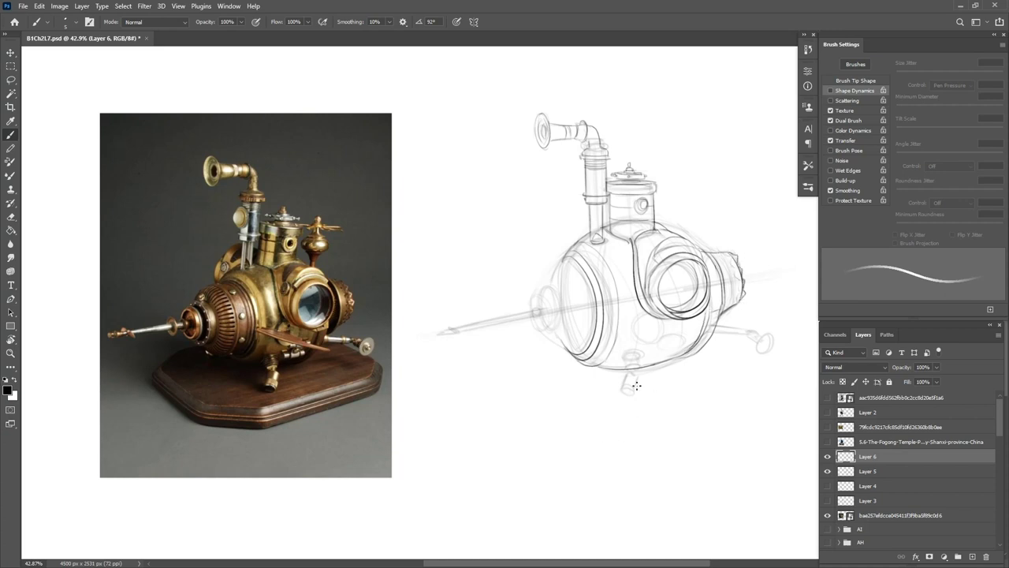
# Draw the pointed side fin below the porthole with its round mount, erasing the hull lines that overlap it.
pyautogui.moveTo(643, 312)
pyautogui.mouseDown()
pyautogui.moveTo(667, 338)
pyautogui.moveTo(615, 324)
pyautogui.moveTo(686, 356)
pyautogui.mouseUp()
pyautogui.moveTo(648, 328); pyautogui.dragTo(712, 362)
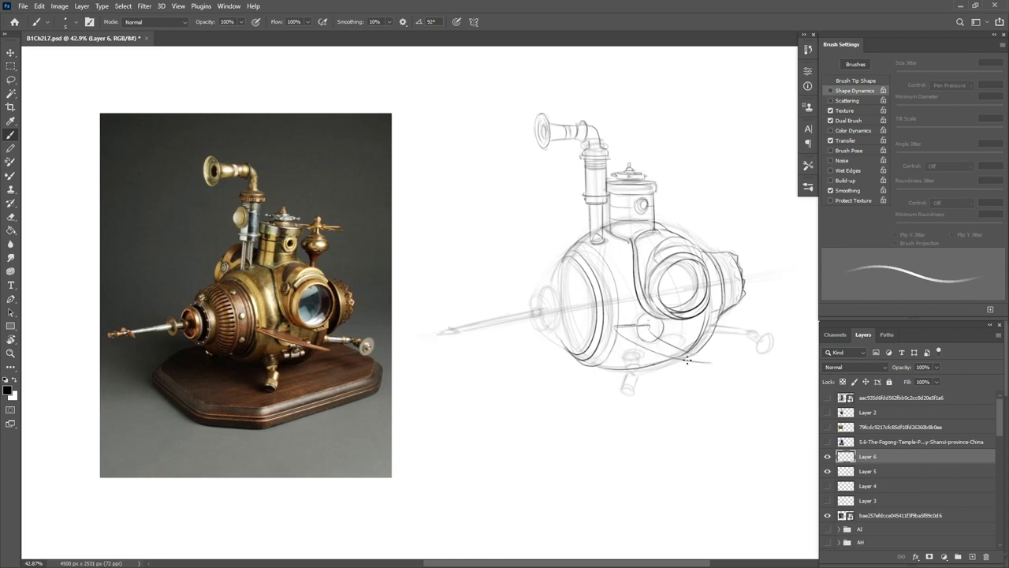
pyautogui.press('e')
pyautogui.press('b')
pyautogui.moveTo(616, 326); pyautogui.dragTo(711, 363)
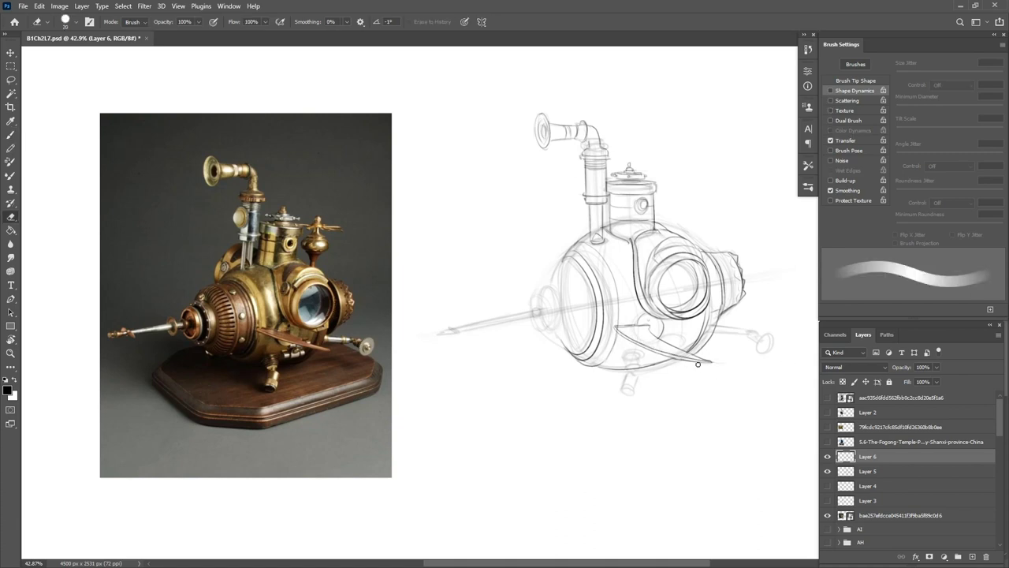
pyautogui.press('e')
pyautogui.press('b')
pyautogui.press('e')
pyautogui.press('b')
# Draw the short leg with its capped foot under the hull and add the curved band behind the front rings.
pyautogui.moveTo(667, 343); pyautogui.dragTo(682, 345)
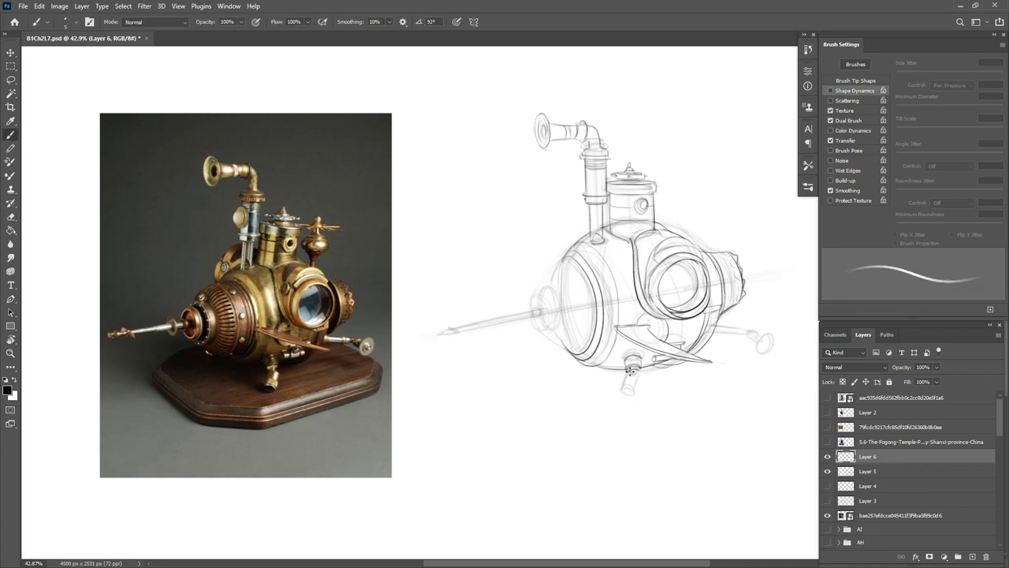
pyautogui.moveTo(638, 376)
pyautogui.mouseDown()
pyautogui.moveTo(636, 389)
pyautogui.moveTo(619, 391)
pyautogui.moveTo(636, 393)
pyautogui.mouseUp()
pyautogui.moveTo(628, 251); pyautogui.dragTo(621, 311)
# Draw the nose section's large ring edge in front of the hull and transform it to fit the sketch.
pyautogui.moveTo(552, 262); pyautogui.dragTo(559, 360)
pyautogui.press('l')
pyautogui.hotkey('ctrl', 't')
pyautogui.moveTo(579, 317); pyautogui.dragTo(574, 316)
pyautogui.press('Return')
pyautogui.hotkey('ctrl', 'd')
# Draw the smaller disc at the front of the nose and reshape its selected curve to match the sketch.
pyautogui.press('b')
pyautogui.moveTo(544, 277)
pyautogui.mouseDown()
pyautogui.moveTo(518, 320)
pyautogui.moveTo(551, 341)
pyautogui.mouseUp()
pyautogui.moveTo(534, 283)
pyautogui.mouseDown()
pyautogui.moveTo(544, 320)
pyautogui.moveTo(604, 295)
pyautogui.moveTo(555, 282)
pyautogui.mouseUp()
pyautogui.press('l')
pyautogui.hotkey('ctrl', 't')
pyautogui.rightClick(557, 292)
pyautogui.click(575, 363)
pyautogui.press('Return')
pyautogui.hotkey('ctrl', 'd')
pyautogui.press('e')
pyautogui.press('b')
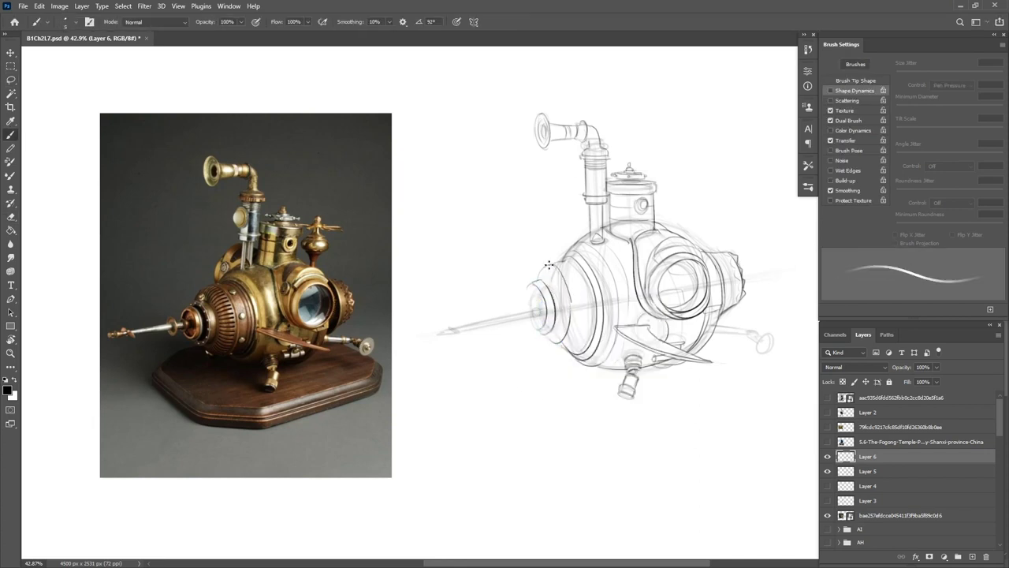
# Draw additional ring contours between the nose disc and the hull and reshape the selected curve to fit.
pyautogui.moveTo(566, 262); pyautogui.dragTo(566, 360)
pyautogui.moveTo(587, 309)
pyautogui.mouseDown()
pyautogui.moveTo(558, 342)
pyautogui.moveTo(580, 286)
pyautogui.moveTo(577, 339)
pyautogui.mouseUp()
pyautogui.press('l')
pyautogui.moveTo(554, 334)
pyautogui.mouseDown()
pyautogui.moveTo(550, 286)
pyautogui.moveTo(544, 340)
pyautogui.moveTo(588, 355)
pyautogui.mouseUp()
pyautogui.hotkey('ctrl', 't')
pyautogui.rightClick(570, 316)
pyautogui.click(591, 387)
pyautogui.moveTo(576, 256); pyautogui.dragTo(580, 250)
pyautogui.press('Return')
pyautogui.click(545, 440)
# Draw the long nose rod with its round collar and small fittings near the tip.
pyautogui.press('b')
pyautogui.moveTo(536, 287)
pyautogui.mouseDown()
pyautogui.moveTo(528, 325)
pyautogui.moveTo(538, 311)
pyautogui.moveTo(517, 318)
pyautogui.moveTo(551, 316)
pyautogui.moveTo(533, 305)
pyautogui.moveTo(435, 328)
pyautogui.mouseUp()
pyautogui.hotkey('ctrl', 'z')
pyautogui.hotkey('ctrl', 'z')
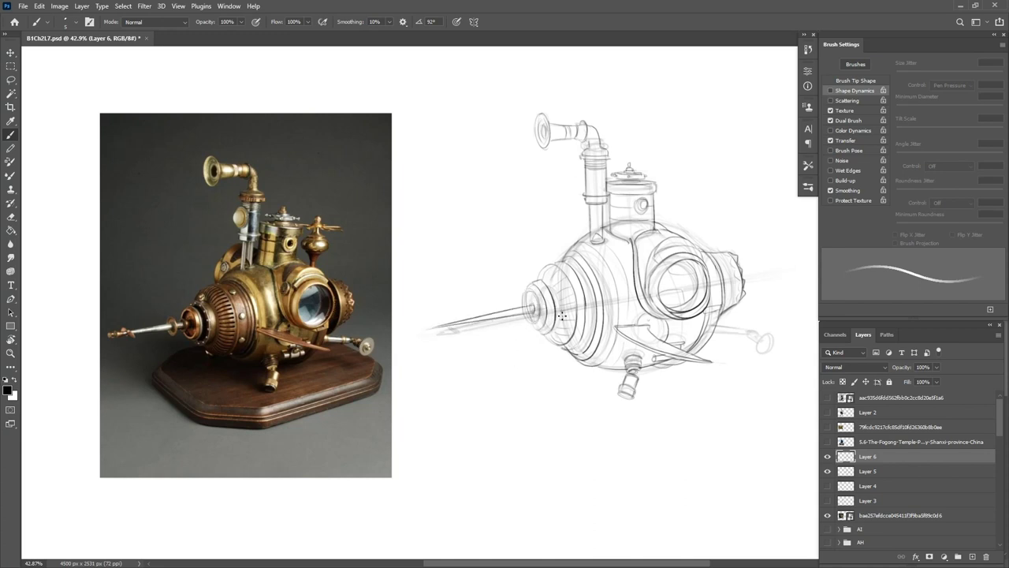
pyautogui.moveTo(518, 313); pyautogui.dragTo(461, 326)
pyautogui.moveTo(446, 324); pyautogui.dragTo(511, 320)
# Draw the rear arm and its small round wheel over the sketch, and hide the rough sketch on Layer 5.
pyautogui.moveTo(716, 325); pyautogui.dragTo(742, 337)
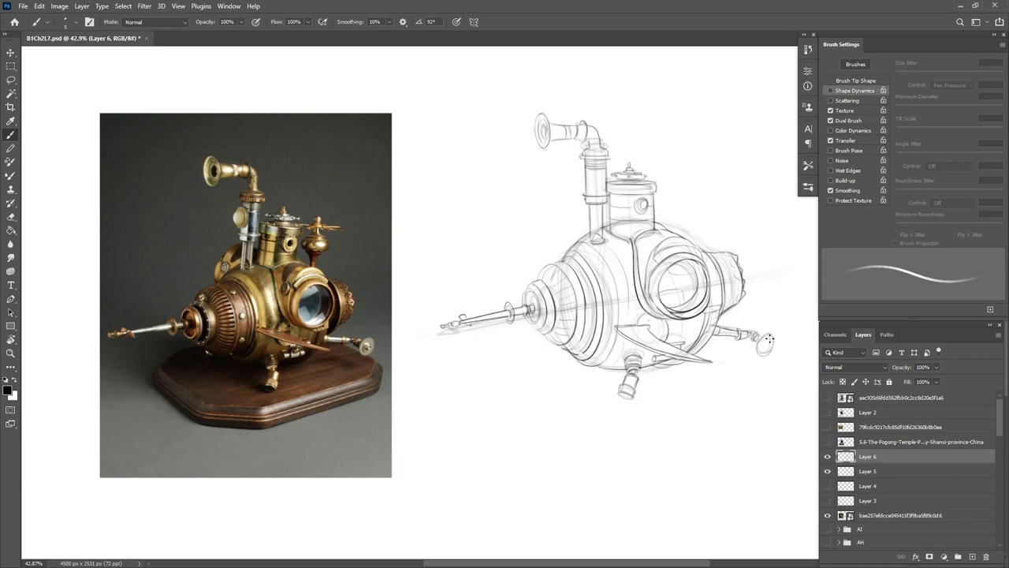
pyautogui.moveTo(771, 340); pyautogui.dragTo(773, 353)
pyautogui.click(827, 471)
# Draw the round part behind the periscope and the bulb-shaped fitting with its small propeller behind the turret.
pyautogui.hotkey('ctrl', 'z')
pyautogui.moveTo(585, 209)
pyautogui.mouseDown()
pyautogui.moveTo(567, 249)
pyautogui.moveTo(590, 213)
pyautogui.mouseUp()
pyautogui.moveTo(678, 229)
pyautogui.mouseDown()
pyautogui.moveTo(658, 207)
pyautogui.moveTo(670, 212)
pyautogui.moveTo(672, 196)
pyautogui.moveTo(695, 203)
pyautogui.moveTo(683, 190)
pyautogui.moveTo(695, 194)
pyautogui.moveTo(695, 176)
pyautogui.moveTo(668, 193)
pyautogui.mouseUp()
pyautogui.hotkey('ctrl', 'z')
pyautogui.hotkey('ctrl', 'z')
pyautogui.moveTo(681, 175)
pyautogui.mouseDown()
pyautogui.moveTo(691, 192)
pyautogui.moveTo(678, 170)
pyautogui.moveTo(682, 180)
pyautogui.mouseUp()
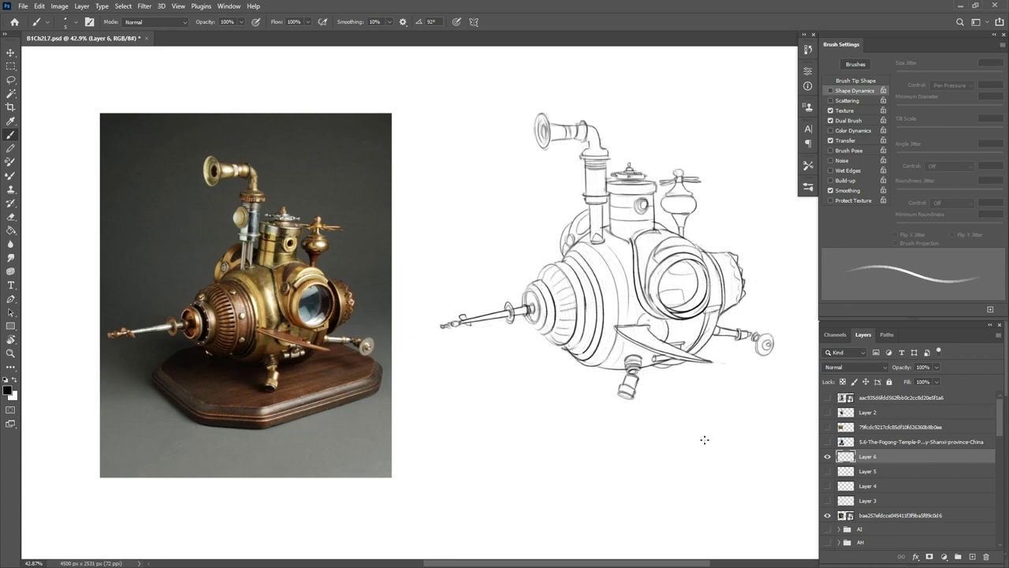
# Add a new layer on top and lower Layer 6's opacity to 50%.
pyautogui.click(972, 556)
pyautogui.click(891, 472)
pyautogui.press('v')
pyautogui.press('5')
pyautogui.click(891, 457)
# Trace bold outer contours around the hull, underside, nose and rear engine housing with a larger brush.
pyautogui.press('b')
pyautogui.press(']')
pyautogui.press(']')
pyautogui.press(']')
pyautogui.moveTo(708, 273)
pyautogui.mouseDown()
pyautogui.moveTo(696, 249)
pyautogui.moveTo(723, 308)
pyautogui.moveTo(718, 319)
pyautogui.moveTo(710, 288)
pyautogui.moveTo(708, 309)
pyautogui.moveTo(719, 319)
pyautogui.moveTo(696, 359)
pyautogui.mouseUp()
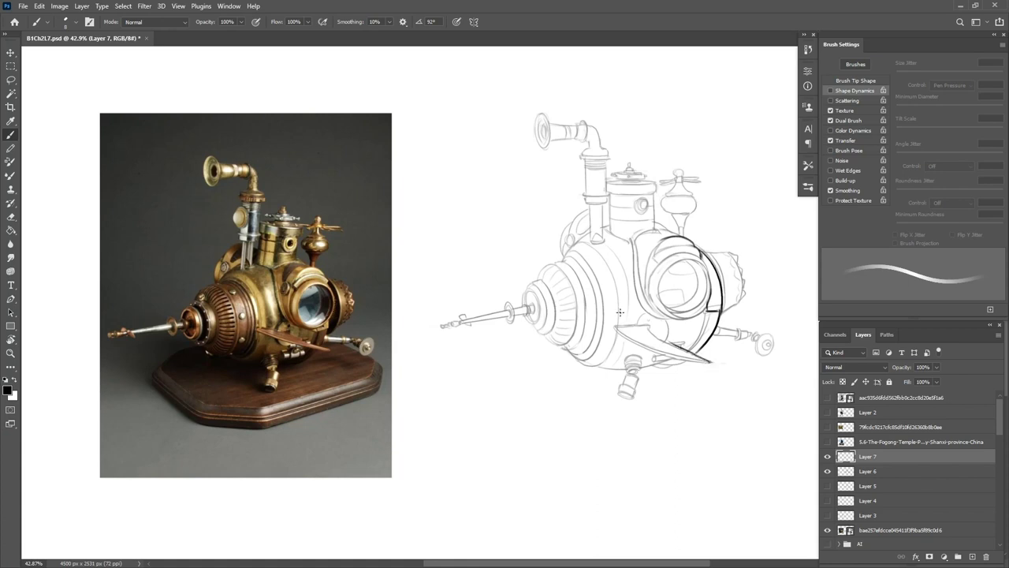
pyautogui.moveTo(647, 326)
pyautogui.mouseDown()
pyautogui.moveTo(730, 362)
pyautogui.moveTo(637, 367)
pyautogui.mouseUp()
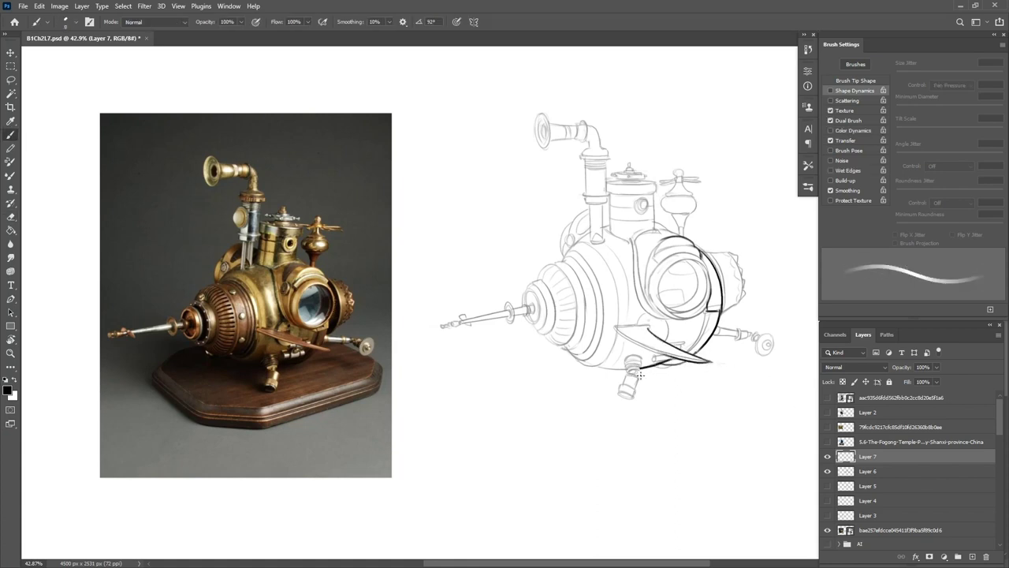
pyautogui.moveTo(630, 367)
pyautogui.mouseDown()
pyautogui.moveTo(579, 363)
pyautogui.moveTo(532, 323)
pyautogui.mouseUp()
pyautogui.moveTo(585, 234)
pyautogui.mouseDown()
pyautogui.moveTo(526, 300)
pyautogui.moveTo(532, 313)
pyautogui.moveTo(443, 326)
pyautogui.mouseUp()
pyautogui.moveTo(742, 299); pyautogui.dragTo(700, 252)
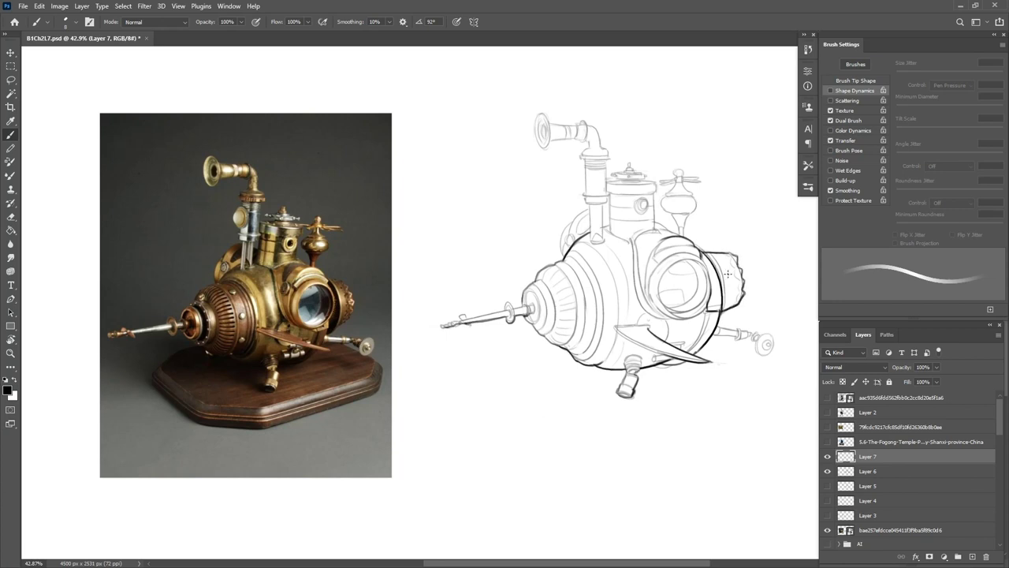
# Trace bold contours along the turret, the window housing and the side fin.
pyautogui.moveTo(662, 196)
pyautogui.mouseDown()
pyautogui.moveTo(689, 237)
pyautogui.moveTo(653, 228)
pyautogui.moveTo(662, 233)
pyautogui.moveTo(632, 240)
pyautogui.mouseUp()
pyautogui.moveTo(607, 227); pyautogui.dragTo(632, 242)
pyautogui.moveTo(709, 310)
pyautogui.mouseDown()
pyautogui.moveTo(666, 317)
pyautogui.moveTo(636, 283)
pyautogui.moveTo(632, 242)
pyautogui.mouseUp()
pyautogui.hotkey('ctrl', 'z')
pyautogui.hotkey('ctrl', 'z')
pyautogui.moveTo(670, 358); pyautogui.dragTo(616, 326)
pyautogui.press('e')
pyautogui.press('b')
pyautogui.moveTo(655, 364); pyautogui.dragTo(671, 368)
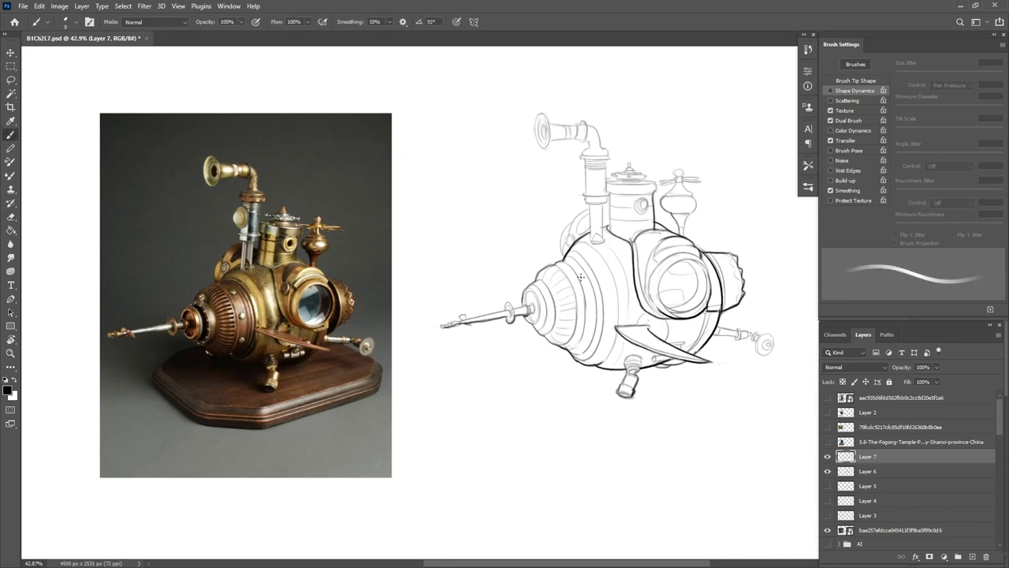
# Trace the hull's curved bands, the nose rings and the nose rod in bold line.
pyautogui.press('r')
pyautogui.moveTo(565, 258)
pyautogui.mouseDown()
pyautogui.moveTo(543, 276)
pyautogui.moveTo(513, 236)
pyautogui.moveTo(452, 291)
pyautogui.mouseUp()
pyautogui.press('r')
pyautogui.moveTo(623, 346)
pyautogui.mouseDown()
pyautogui.moveTo(392, 436)
pyautogui.moveTo(370, 410)
pyautogui.mouseUp()
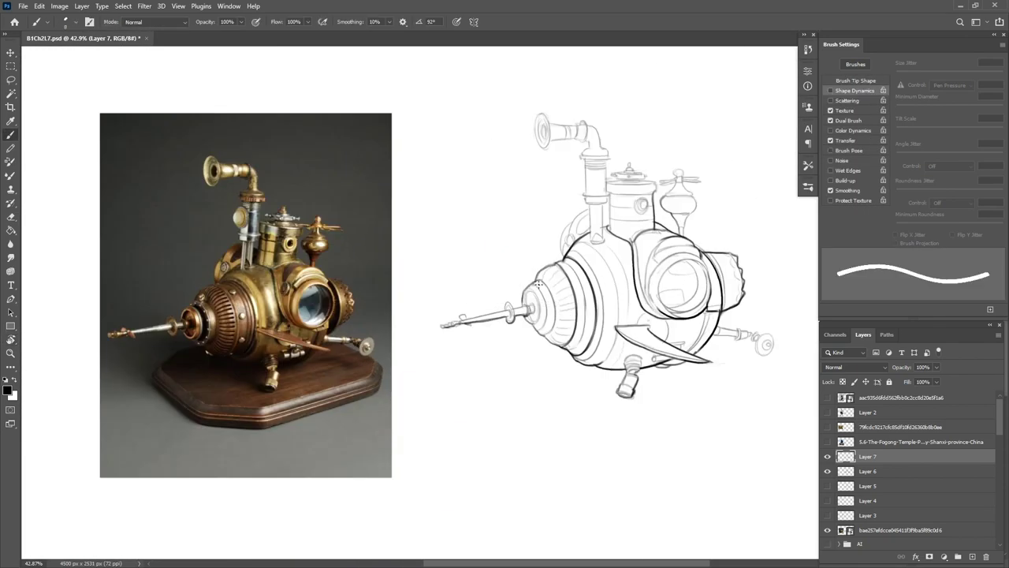
pyautogui.moveTo(527, 289)
pyautogui.mouseDown()
pyautogui.moveTo(538, 322)
pyautogui.moveTo(513, 321)
pyautogui.mouseUp()
pyautogui.moveTo(459, 325); pyautogui.dragTo(506, 311)
# Trace the round window's inner and outer rims in bold line.
pyautogui.moveTo(683, 260)
pyautogui.mouseDown()
pyautogui.moveTo(708, 307)
pyautogui.moveTo(659, 300)
pyautogui.mouseUp()
pyautogui.moveTo(659, 300); pyautogui.dragTo(686, 318)
pyautogui.moveTo(689, 260); pyautogui.dragTo(676, 309)
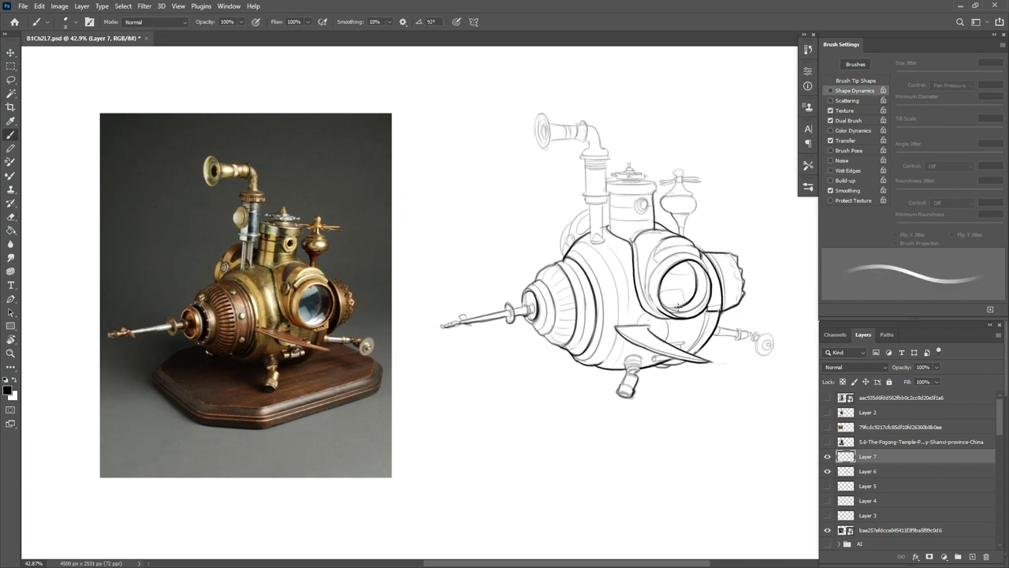
pyautogui.moveTo(701, 255)
pyautogui.mouseDown()
pyautogui.moveTo(652, 264)
pyautogui.moveTo(663, 239)
pyautogui.mouseUp()
pyautogui.hotkey('ctrl', 'z')
pyautogui.moveTo(673, 315)
pyautogui.mouseDown()
pyautogui.moveTo(647, 278)
pyautogui.moveTo(657, 307)
pyautogui.mouseUp()
pyautogui.hotkey('ctrl', 'z')
# Trace bold contours on the turret, the periscope pipe and its horn.
pyautogui.moveTo(609, 195)
pyautogui.mouseDown()
pyautogui.moveTo(611, 228)
pyautogui.moveTo(610, 215)
pyautogui.moveTo(655, 192)
pyautogui.moveTo(607, 183)
pyautogui.moveTo(654, 181)
pyautogui.moveTo(683, 235)
pyautogui.mouseUp()
pyautogui.moveTo(606, 157); pyautogui.dragTo(601, 243)
pyautogui.moveTo(593, 205)
pyautogui.mouseDown()
pyautogui.moveTo(570, 223)
pyautogui.moveTo(562, 254)
pyautogui.mouseUp()
pyautogui.moveTo(607, 149)
pyautogui.mouseDown()
pyautogui.moveTo(607, 159)
pyautogui.moveTo(591, 149)
pyautogui.mouseUp()
pyautogui.moveTo(550, 128)
pyautogui.mouseDown()
pyautogui.moveTo(545, 148)
pyautogui.moveTo(578, 140)
pyautogui.mouseUp()
pyautogui.moveTo(584, 126); pyautogui.dragTo(591, 244)
pyautogui.moveTo(596, 127); pyautogui.dragTo(602, 148)
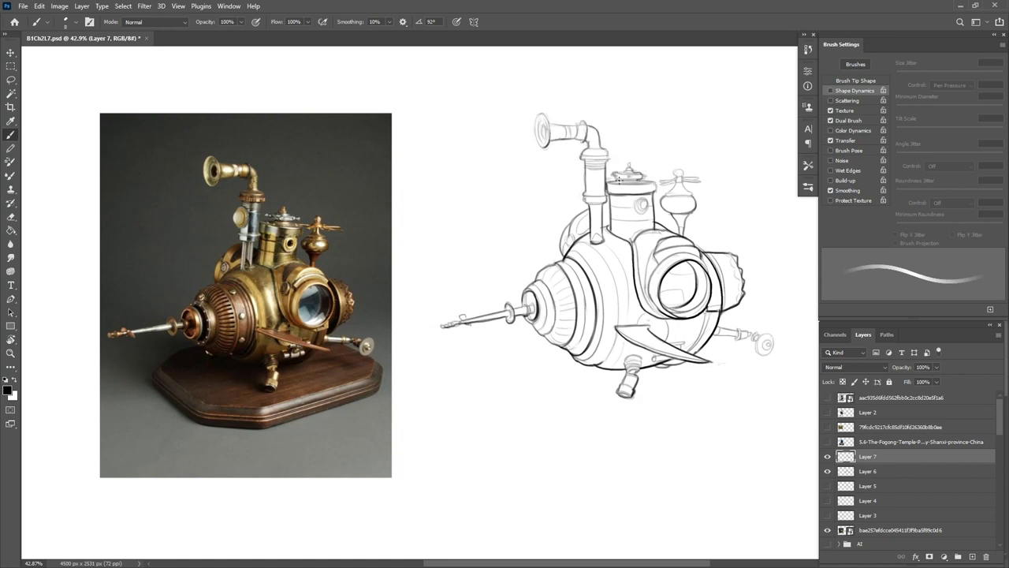
# Trace the rear wheel and its arm in bold line.
pyautogui.moveTo(771, 347); pyautogui.dragTo(715, 333)
pyautogui.hotkey('ctrl', 'j')
pyautogui.hotkey('ctrl', 'z')
# Draw the fine ribs on the nose cone with a thinner brush and add a new layer above.
pyautogui.press('[')
pyautogui.press('[')
pyautogui.press('[')
pyautogui.press('[')
pyautogui.press('[')
pyautogui.press('e')
pyautogui.press('b')
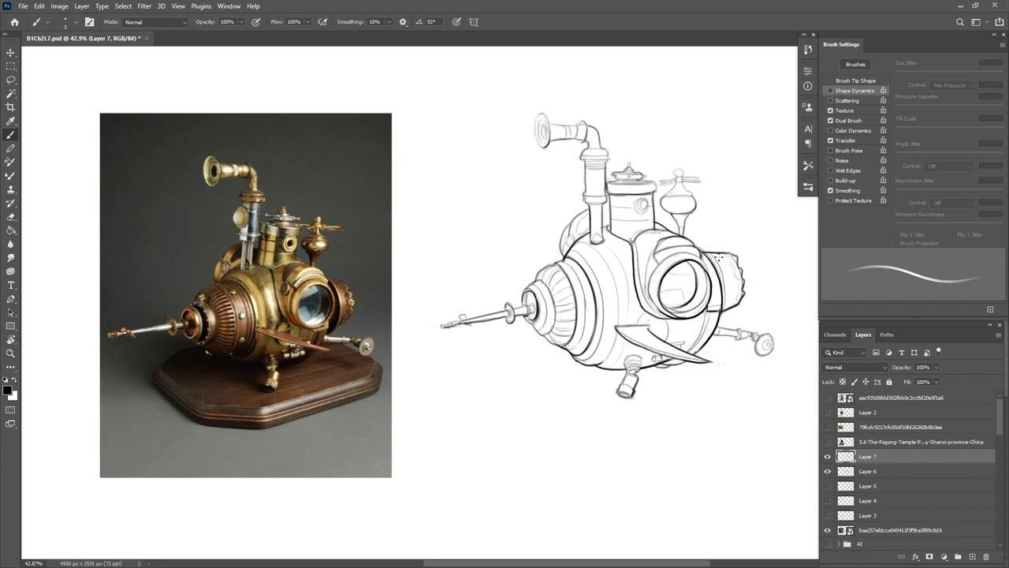
pyautogui.hotkey('ctrl', 'shift', 'alt', 'n')
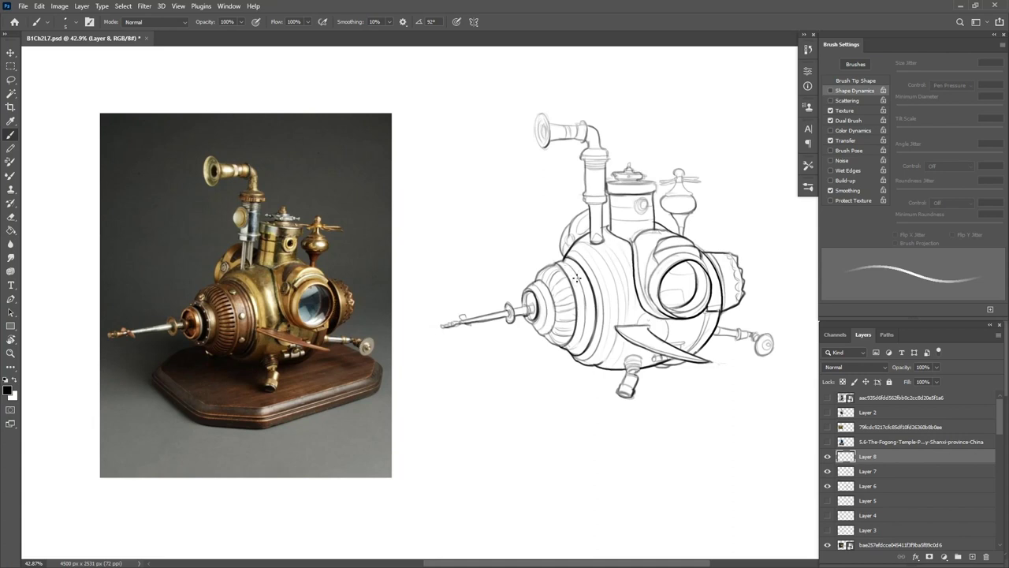
pyautogui.moveTo(660, 275)
pyautogui.mouseDown()
pyautogui.moveTo(694, 282)
pyautogui.moveTo(662, 292)
pyautogui.moveTo(661, 279)
pyautogui.moveTo(691, 297)
pyautogui.moveTo(695, 264)
pyautogui.mouseUp()
pyautogui.moveTo(668, 278)
pyautogui.mouseDown()
pyautogui.moveTo(696, 273)
pyautogui.moveTo(699, 284)
pyautogui.moveTo(695, 273)
pyautogui.mouseUp()
pyautogui.hotkey('ctrl', 'z')
pyautogui.hotkey('ctrl', 'z')
pyautogui.hotkey('ctrl', 'z')
pyautogui.hotkey('ctrl', 'z')
pyautogui.click(830, 140)
pyautogui.hotkey('ctrl', 'z')
pyautogui.press('[')
pyautogui.press('[')
pyautogui.press('[')
pyautogui.click(830, 140)
# Fill the round window's glass with fine cross-hatching.
pyautogui.press(']')
pyautogui.press(']')
pyautogui.press(']')
pyautogui.press(']')
pyautogui.moveTo(663, 288); pyautogui.dragTo(697, 291)
pyautogui.moveTo(663, 300); pyautogui.dragTo(696, 296)
pyautogui.moveTo(666, 305); pyautogui.dragTo(692, 302)
# Draw fine contour lines on the rear engine housing and the bulb-shaped fitting.
pyautogui.moveTo(725, 266); pyautogui.dragTo(726, 295)
pyautogui.moveTo(731, 258); pyautogui.dragTo(732, 288)
pyautogui.moveTo(674, 195); pyautogui.dragTo(673, 212)
pyautogui.moveTo(683, 197); pyautogui.dragTo(684, 212)
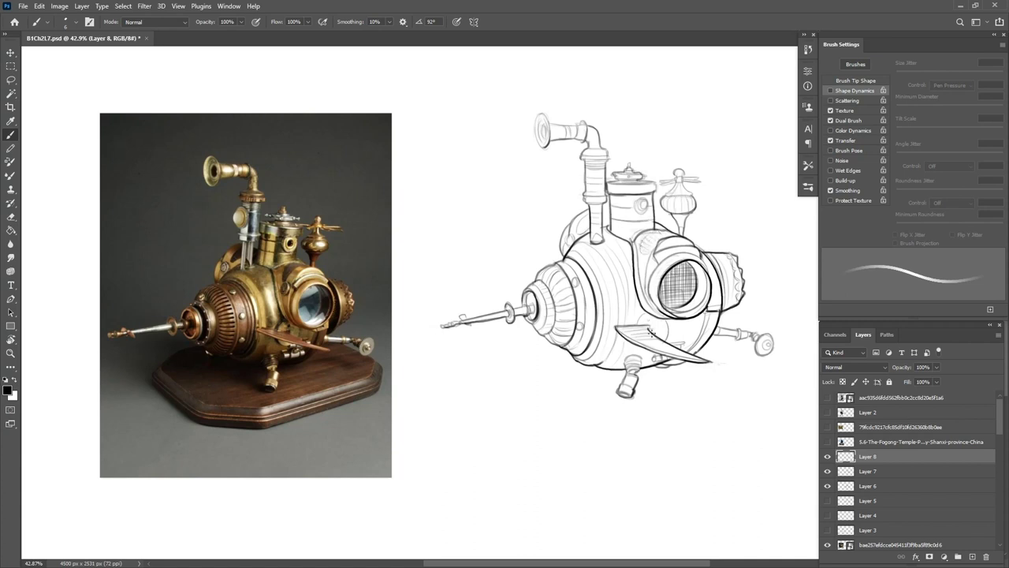
pyautogui.press('e')
pyautogui.press('b')
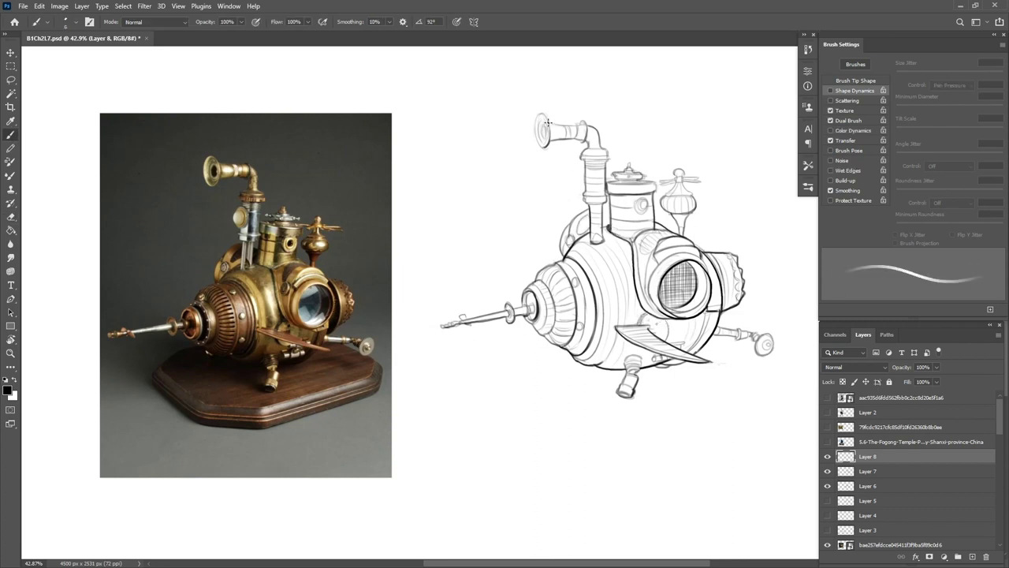
# Add a new layer and darken the round window's glass with a much larger soft brush.
pyautogui.press(']')
pyautogui.press(']')
pyautogui.press(']')
pyautogui.press(']')
pyautogui.press(']')
pyautogui.press(']')
pyautogui.press(']')
pyautogui.press(']')
pyautogui.press(']')
pyautogui.press(']')
pyautogui.press(']')
pyautogui.press(']')
pyautogui.press(']')
pyautogui.click(972, 557)
pyautogui.moveTo(678, 276)
pyautogui.mouseDown()
pyautogui.moveTo(677, 292)
pyautogui.moveTo(684, 287)
pyautogui.mouseUp()
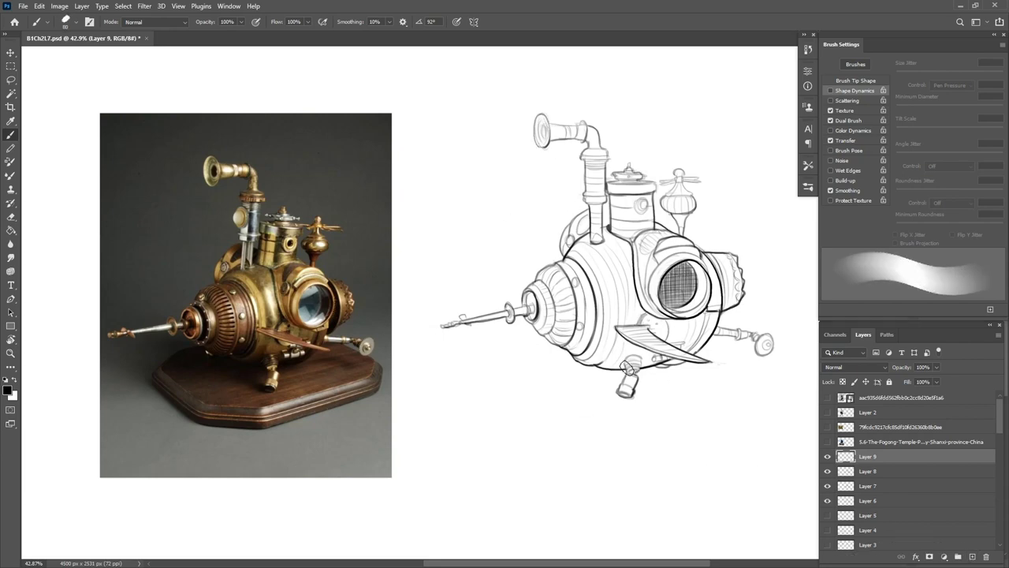
# Merge the sketch lines of Layer 6 with the bold contours of Layer 7.
pyautogui.click(858, 487)
pyautogui.click(866, 500)
pyautogui.press('w')
pyautogui.click(789, 490)
pyautogui.click(561, 522)
pyautogui.keyDown('ctrl'); pyautogui.click(871, 487); pyautogui.keyUp('ctrl')
pyautogui.hotkey('ctrl', 'e')
# Select the submarine's silhouette and lay a light gray base tone over it on Layer 9.
pyautogui.click(689, 472)
pyautogui.hotkey('ctrl', 'shift', 'i')
pyautogui.click(868, 457)
pyautogui.press('b')
pyautogui.press(']')
pyautogui.press(']')
pyautogui.press(']')
pyautogui.press(']')
pyautogui.press(']')
pyautogui.press(']')
pyautogui.press(']')
pyautogui.press(']')
pyautogui.press(']')
pyautogui.press(']')
pyautogui.press(']')
pyautogui.press(']')
pyautogui.moveTo(691, 424); pyautogui.dragTo(704, 382)
# Shade the hull's lower side with a smaller brush and clear the selection.
pyautogui.press('[')
pyautogui.press('[')
pyautogui.press('[')
pyautogui.press('[')
pyautogui.press('[')
pyautogui.press('[')
pyautogui.press('[')
pyautogui.press('[')
pyautogui.press('[')
pyautogui.press('[')
pyautogui.press('[')
pyautogui.press('[')
pyautogui.press('[')
pyautogui.press('[')
pyautogui.moveTo(684, 347)
pyautogui.mouseDown()
pyautogui.moveTo(558, 338)
pyautogui.moveTo(698, 344)
pyautogui.mouseUp()
pyautogui.hotkey('ctrl', 'd')
# Paint white highlights on the hull bands, nose cone and window housing with progressively smaller brush sizes.
pyautogui.press('x')
pyautogui.moveTo(603, 300); pyautogui.dragTo(541, 311)
pyautogui.press('[')
pyautogui.press('[')
pyautogui.press('[')
pyautogui.press('[')
pyautogui.press('[')
pyautogui.moveTo(686, 254)
pyautogui.mouseDown()
pyautogui.moveTo(669, 259)
pyautogui.moveTo(621, 317)
pyautogui.mouseUp()
pyautogui.press('[')
pyautogui.press('[')
pyautogui.press('[')
pyautogui.press('[')
pyautogui.moveTo(597, 279); pyautogui.dragTo(599, 325)
pyautogui.press('[')
pyautogui.press('[')
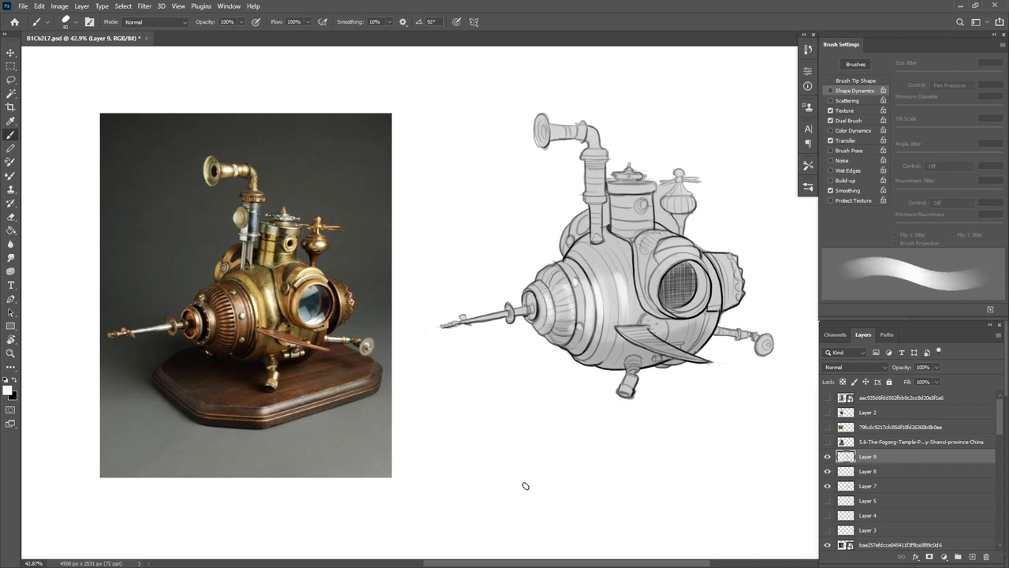
# Darken the hull's right side and the round window with larger brush sizes on Layer 9.
pyautogui.press(']')
pyautogui.press('[')
pyautogui.press('x')
pyautogui.press(']')
pyautogui.press(']')
pyautogui.press(']')
pyautogui.moveTo(712, 265); pyautogui.dragTo(716, 308)
pyautogui.press(']')
pyautogui.press(']')
pyautogui.moveTo(680, 265); pyautogui.dragTo(688, 268)
# Erase excess tone around the conning tower's base and paint darker gray shading on the tower.
pyautogui.press('e')
pyautogui.moveTo(674, 229)
pyautogui.mouseDown()
pyautogui.moveTo(671, 214)
pyautogui.moveTo(620, 230)
pyautogui.mouseUp()
pyautogui.press('[')
pyautogui.press('[')
pyautogui.press('b')
pyautogui.press('x')
pyautogui.press('[')
pyautogui.press('x')
pyautogui.press(']')
pyautogui.press(']')
pyautogui.moveTo(629, 235); pyautogui.dragTo(630, 191)
# Darken the rear wheel and the nose hub with a smaller brush.
pyautogui.press('[')
pyautogui.press('[')
pyautogui.moveTo(582, 232); pyautogui.dragTo(588, 221)
pyautogui.moveTo(530, 297); pyautogui.dragTo(531, 312)
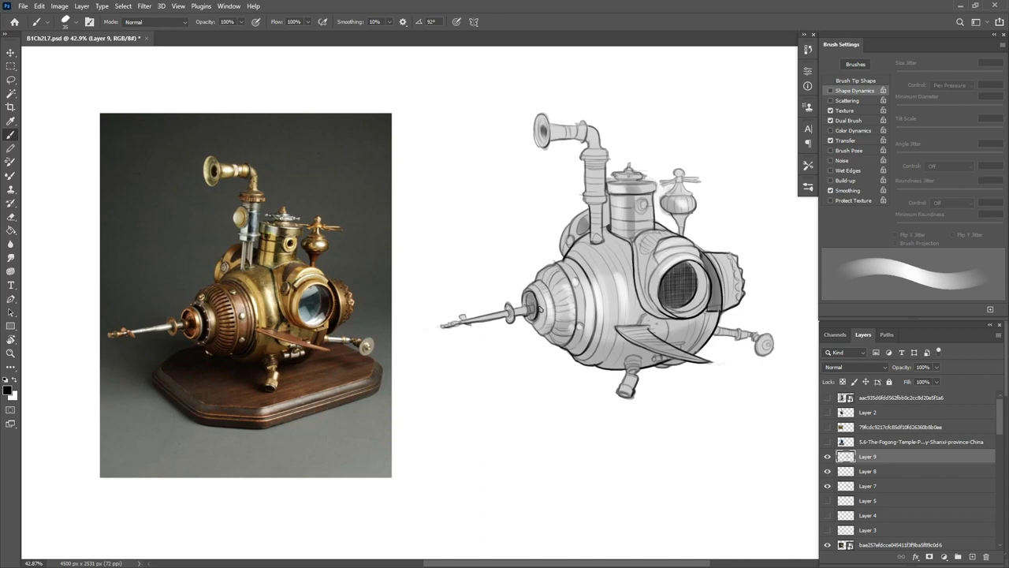
pyautogui.press('x')
pyautogui.press('[')
pyautogui.press('[')
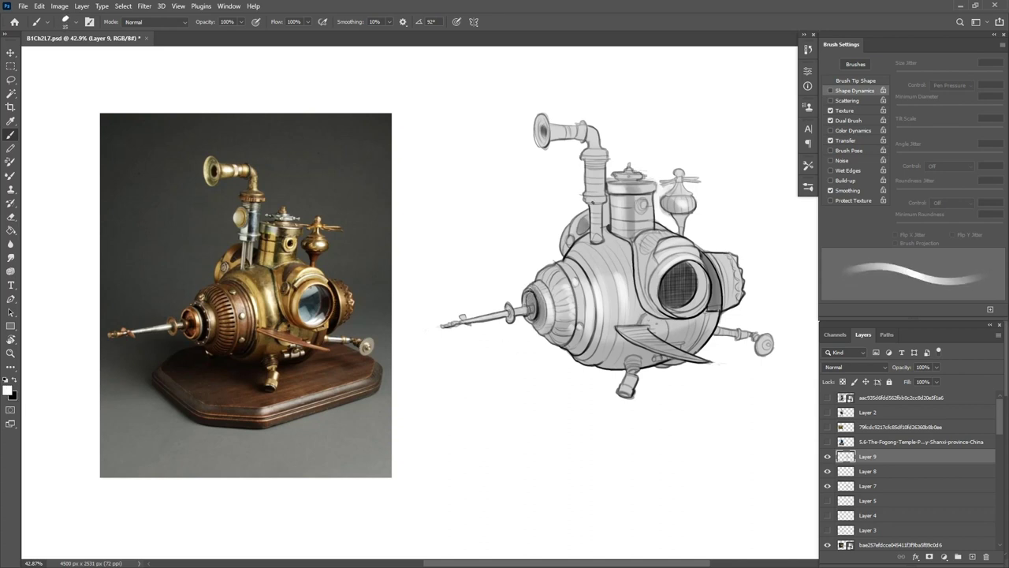
# Shade the hull's underside and the tail parts with a larger black brush.
pyautogui.press(']')
pyautogui.press(']')
pyautogui.press(']')
pyautogui.press('x')
pyautogui.press(']')
pyautogui.press(']')
pyautogui.moveTo(626, 365)
pyautogui.mouseDown()
pyautogui.moveTo(709, 331)
pyautogui.moveTo(758, 345)
pyautogui.mouseUp()
pyautogui.press('e')
# Show the construction sketch on Layer 5 and move the finished submarine on Layers 7 to 9 beside it.
pyautogui.press('z')
pyautogui.moveTo(734, 446); pyautogui.dragTo(703, 463)
pyautogui.press('f')
pyautogui.moveTo(703, 465)
pyautogui.mouseDown()
pyautogui.moveTo(647, 443)
pyautogui.moveTo(616, 450)
pyautogui.mouseUp()
pyautogui.press('v')
pyautogui.click(826, 500)
pyautogui.keyDown('shift'); pyautogui.click(868, 486); pyautogui.keyUp('shift')
pyautogui.moveTo(516, 464); pyautogui.dragTo(624, 497)
pyautogui.click(873, 500)
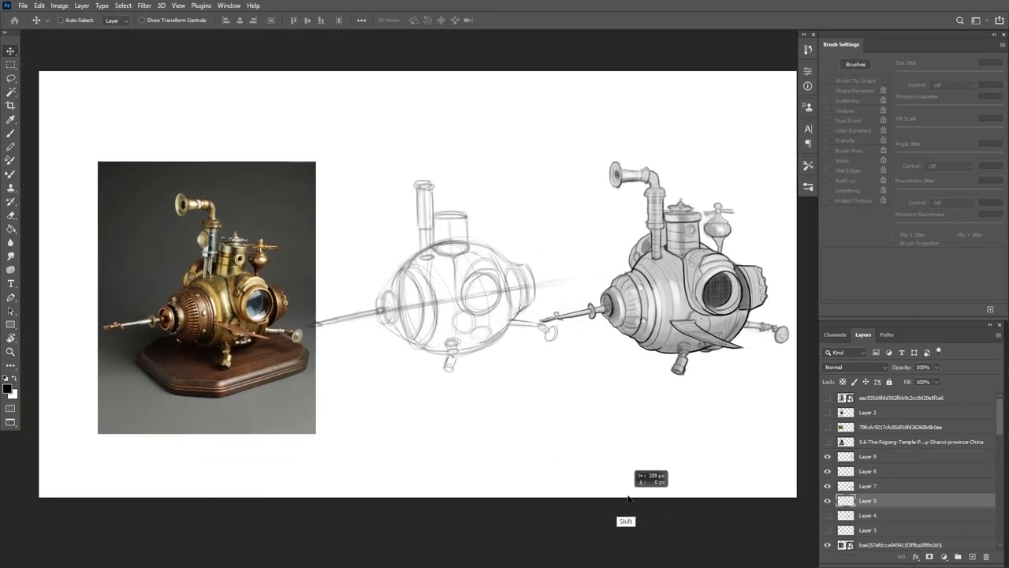
# Show the overlays on Layers 3 and 4, then shift them with the reference photo and the Layer 5 sketch leftward.
pyautogui.click(826, 515)
pyautogui.click(827, 530)
pyautogui.click(872, 544)
pyautogui.keyDown('shift'); pyautogui.click(870, 514); pyautogui.keyUp('shift')
pyautogui.moveTo(734, 516); pyautogui.dragTo(687, 517)
pyautogui.click(869, 499)
pyautogui.moveTo(754, 529); pyautogui.dragTo(715, 529)
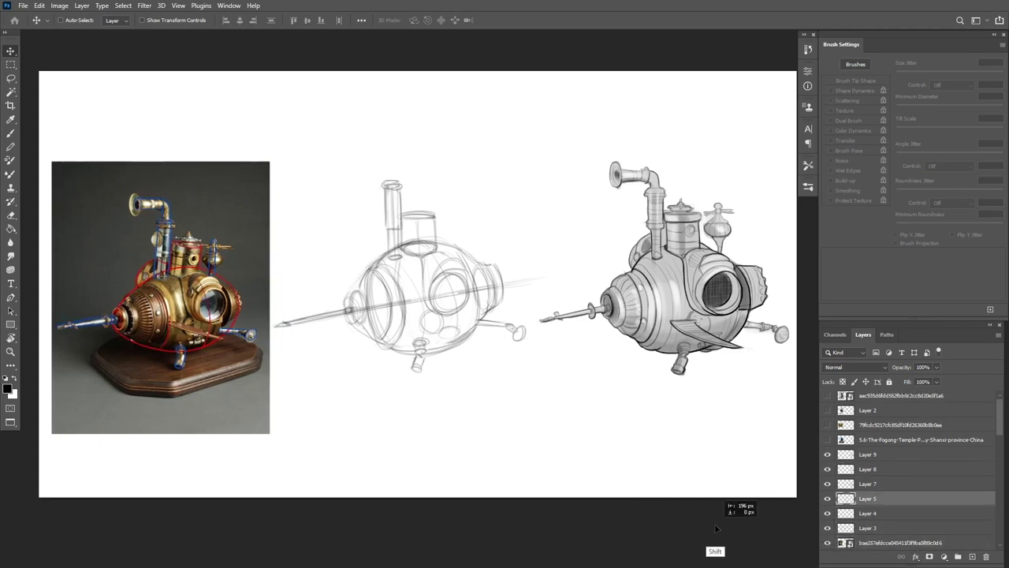
# Fit the canvas to the view and hide the construction overlays on Layers 3 and 4.
pyautogui.press('f')
pyautogui.hotkey('ctrl', '0')
pyautogui.press('f')
pyautogui.press('f')
pyautogui.click(827, 528)
pyautogui.click(827, 514)
pyautogui.press('f')
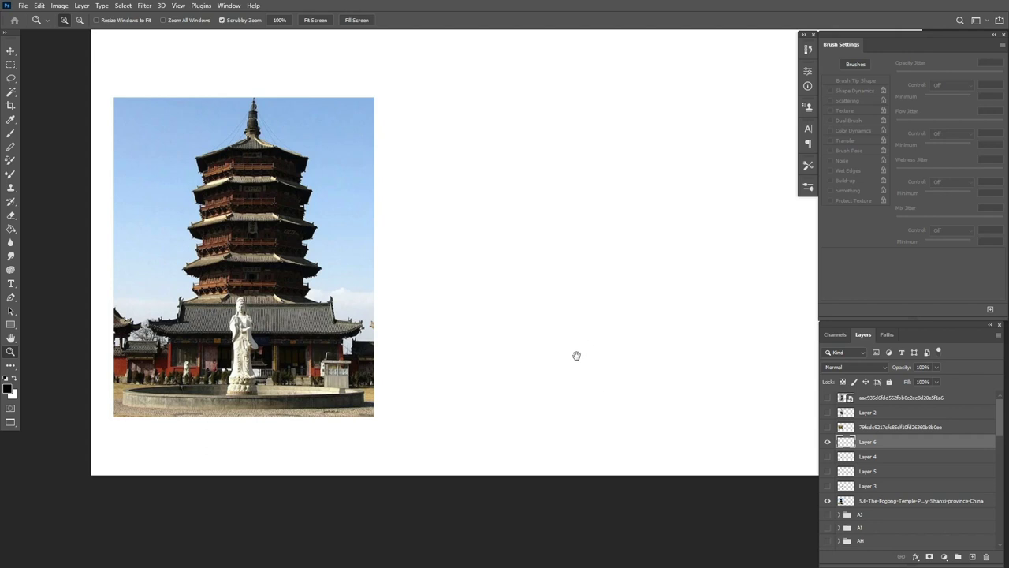
# Examine the pagoda photo's silhouette overlay on Layer 3 and its roof and floor overlays on Layers 4 and 5.
pyautogui.moveTo(576, 355); pyautogui.dragTo(580, 379)
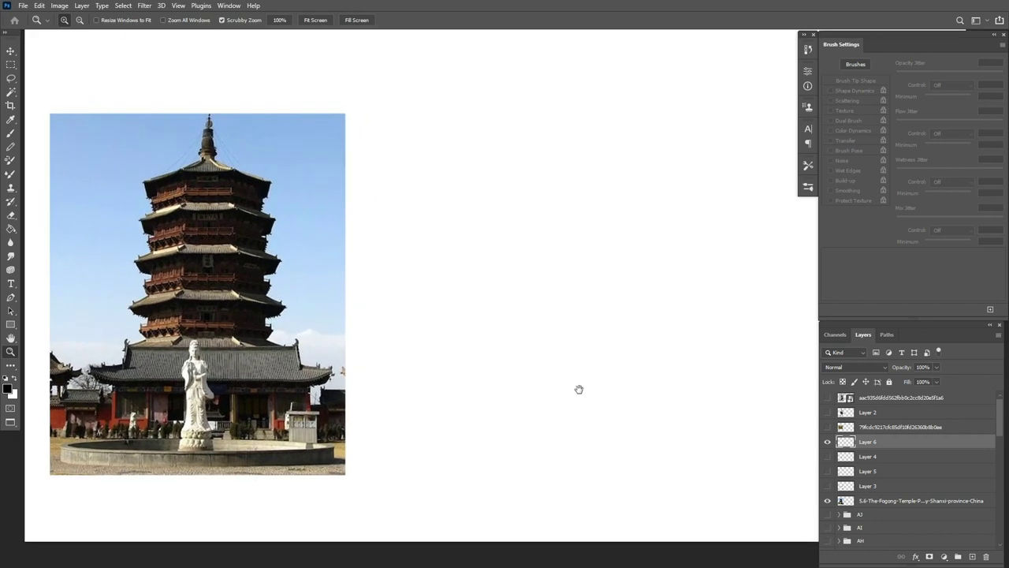
pyautogui.press('b')
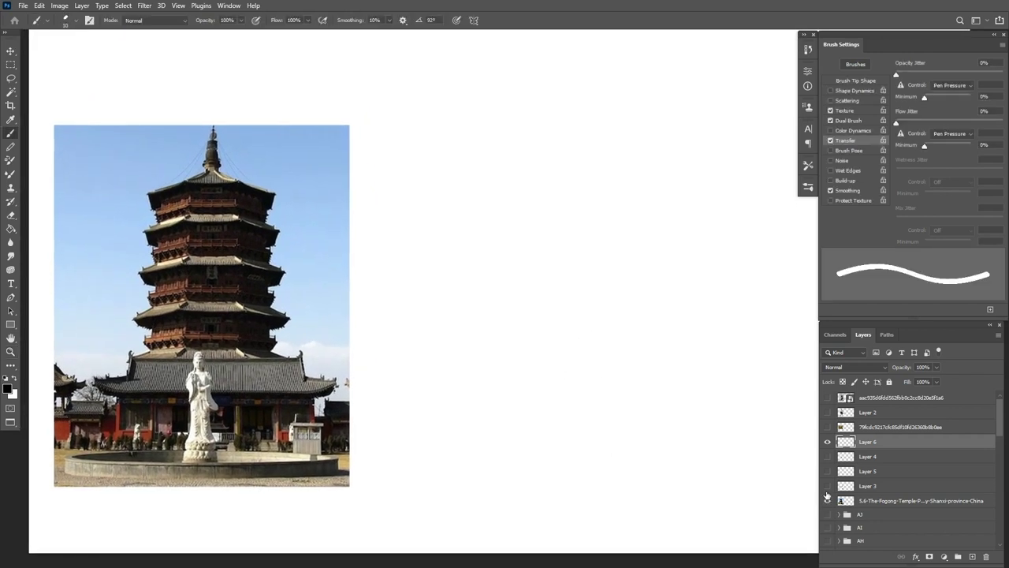
pyautogui.click(826, 486)
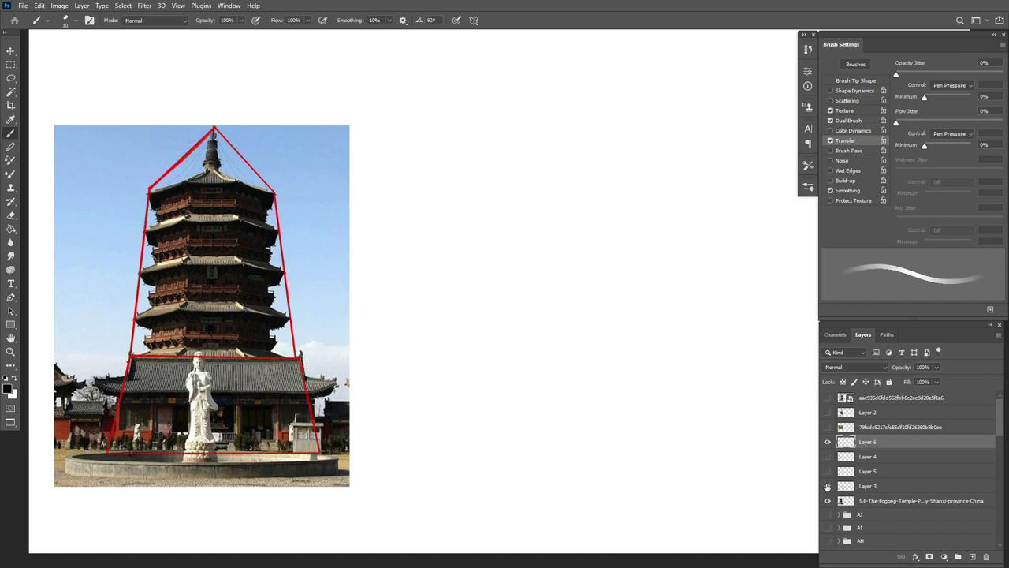
pyautogui.click(826, 486)
pyautogui.click(826, 471)
pyautogui.click(827, 456)
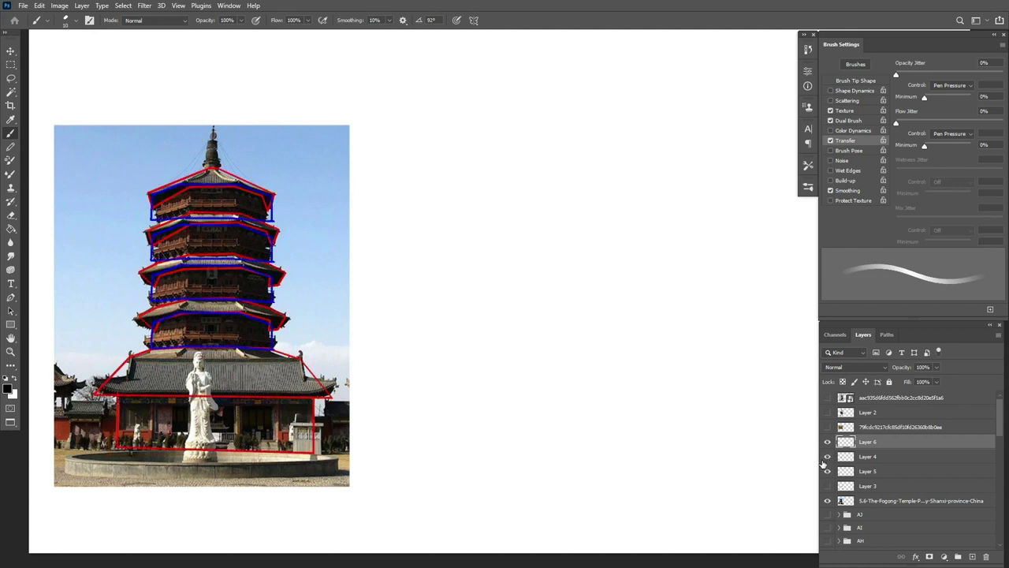
pyautogui.click(826, 501)
pyautogui.click(827, 501)
pyautogui.moveTo(827, 457); pyautogui.dragTo(827, 472)
# With a thin brush, draw horizontal height limits, a vertical center axis and the left half of the pagoda's silhouette.
pyautogui.press('[')
pyautogui.press('[')
pyautogui.press('[')
pyautogui.moveTo(468, 123); pyautogui.dragTo(642, 124)
pyautogui.moveTo(433, 464); pyautogui.dragTo(715, 464)
pyautogui.moveTo(560, 124); pyautogui.dragTo(560, 464)
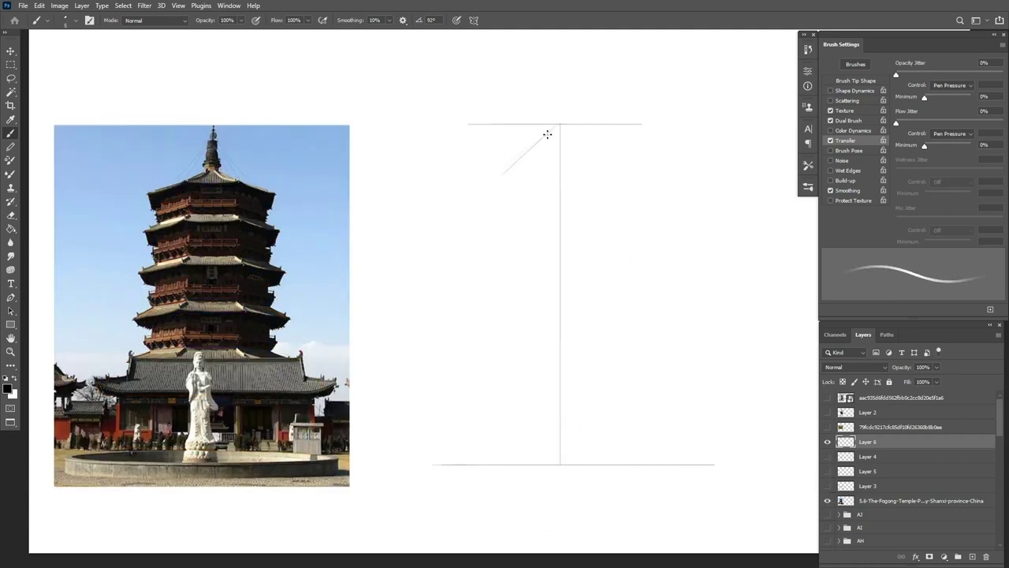
pyautogui.moveTo(477, 182); pyautogui.dragTo(456, 413)
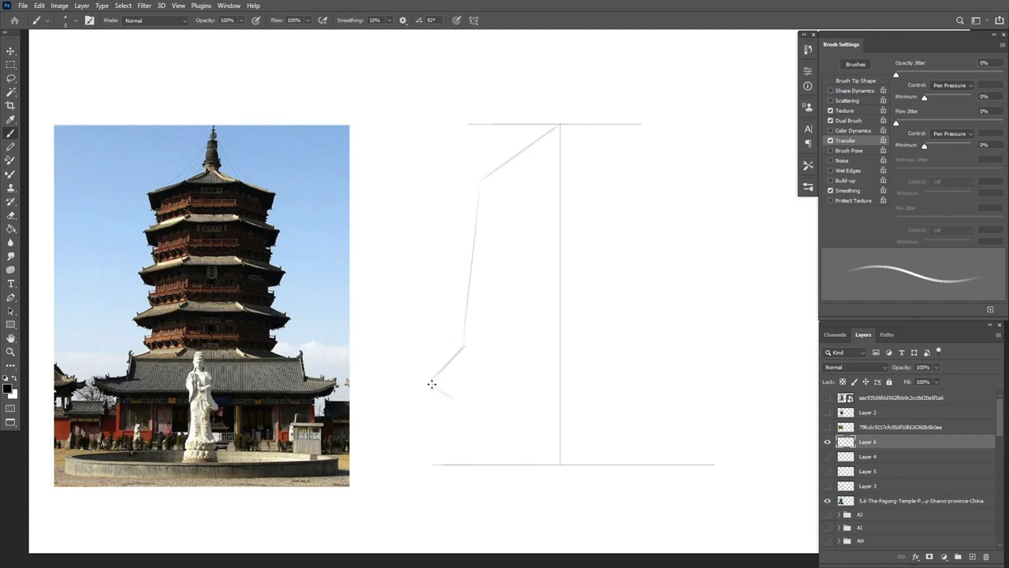
# Copy the left silhouette half, flip it horizontally and place it on the other side of the center axis.
pyautogui.press('l')
pyautogui.moveTo(558, 126); pyautogui.dragTo(560, 125)
pyautogui.moveTo(511, 344); pyautogui.dragTo(514, 344)
pyautogui.hotkey('ctrl', 't')
pyautogui.rightClick(511, 277)
pyautogui.click(542, 494)
pyautogui.press('Return')
pyautogui.moveTo(538, 376); pyautogui.dragTo(639, 365)
# Draw straight horizontal lines across the silhouette for the lower roof's upper and lower edges.
pyautogui.press('b')
pyautogui.click(464, 345)
pyautogui.keyDown('shift'); pyautogui.click(659, 345); pyautogui.keyUp('shift')
pyautogui.click(455, 395)
pyautogui.keyDown('shift'); pyautogui.click(667, 395); pyautogui.keyUp('shift')
# Draw the lower roof's curved left half on a new layer and mirror a copy to the right side.
pyautogui.press('v')
pyautogui.click(971, 555)
pyautogui.press('b')
pyautogui.keyDown('shift'); pyautogui.click(462, 346); pyautogui.keyUp('shift')
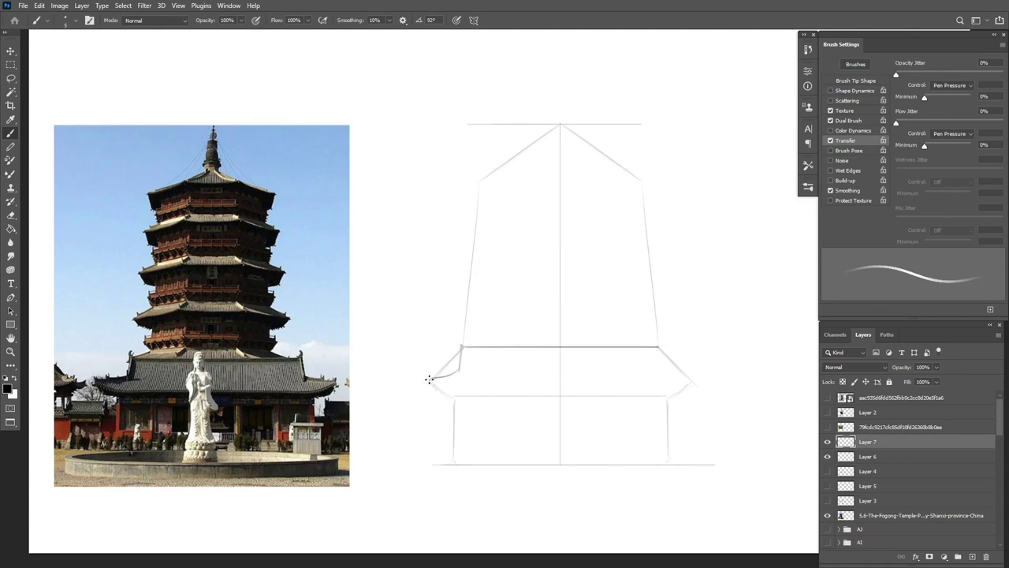
pyautogui.press('m')
pyautogui.moveTo(397, 329)
pyautogui.mouseDown()
pyautogui.moveTo(560, 407)
pyautogui.moveTo(570, 394)
pyautogui.mouseUp()
pyautogui.hotkey('ctrl', 't')
pyautogui.rightClick(500, 394)
pyautogui.click(527, 383)
pyautogui.moveTo(504, 397); pyautogui.dragTo(617, 401)
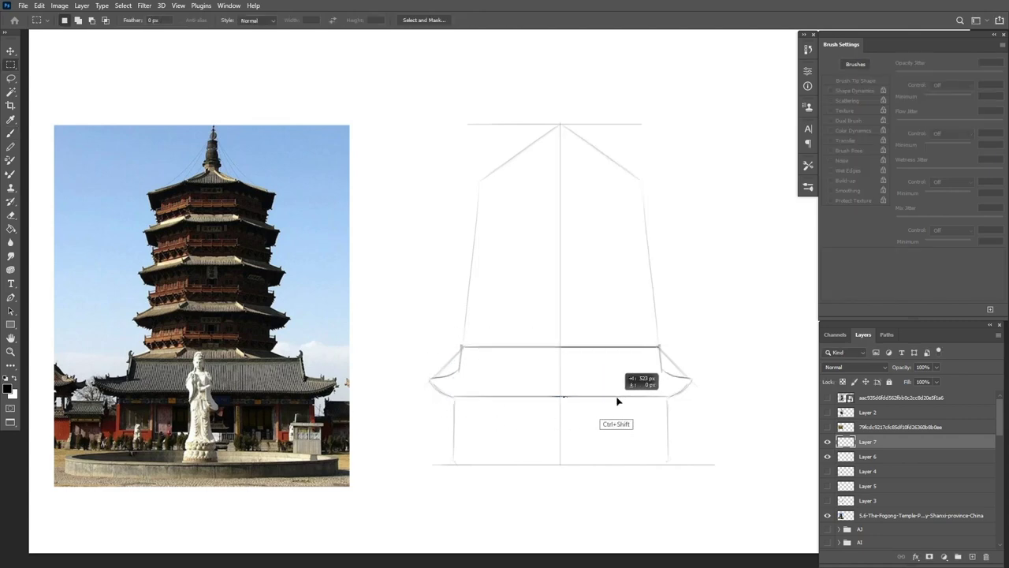
# Draw the ground floor's outer walls, plus the window frame and pillar lines on its left half.
pyautogui.press('b')
pyautogui.moveTo(454, 396); pyautogui.dragTo(454, 464)
pyautogui.moveTo(668, 398); pyautogui.dragTo(667, 463)
pyautogui.moveTo(454, 404)
pyautogui.mouseDown()
pyautogui.moveTo(667, 404)
pyautogui.moveTo(459, 452)
pyautogui.mouseUp()
pyautogui.keyDown('shift'); pyautogui.click(499, 448); pyautogui.keyUp('shift')
pyautogui.keyDown('shift'); pyautogui.click(499, 404); pyautogui.keyUp('shift')
pyautogui.click(504, 405)
pyautogui.keyDown('shift'); pyautogui.click(505, 464); pyautogui.keyUp('shift')
pyautogui.keyDown('shift'); pyautogui.click(505, 405); pyautogui.keyUp('shift')
pyautogui.moveTo(546, 404); pyautogui.dragTo(545, 465)
# Mirror a copy of the ground floor's left window and pillars to the right half and clear the selection.
pyautogui.press('m')
pyautogui.moveTo(560, 403); pyautogui.dragTo(457, 488)
pyautogui.hotkey('ctrl', 't')
pyautogui.moveTo(493, 453); pyautogui.dragTo(612, 452)
pyautogui.press('Return')
pyautogui.hotkey('ctrl', 'd')
pyautogui.press('b')
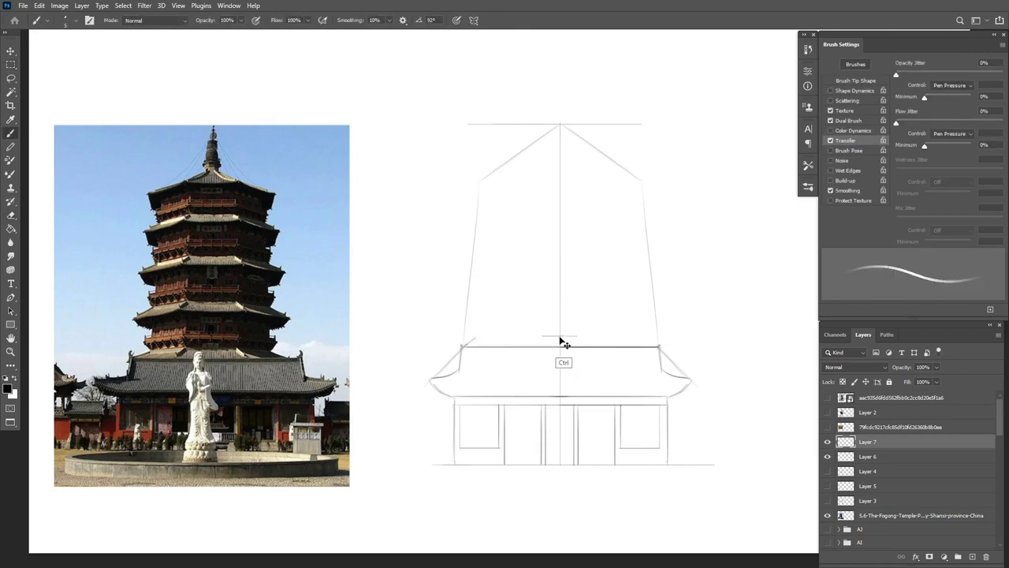
# Draw the left half of the sloped roof top on a new layer and mirror a copy to the right.
pyautogui.hotkey('ctrl', 'shift', 'alt', 'n')
pyautogui.moveTo(563, 326); pyautogui.dragTo(484, 335)
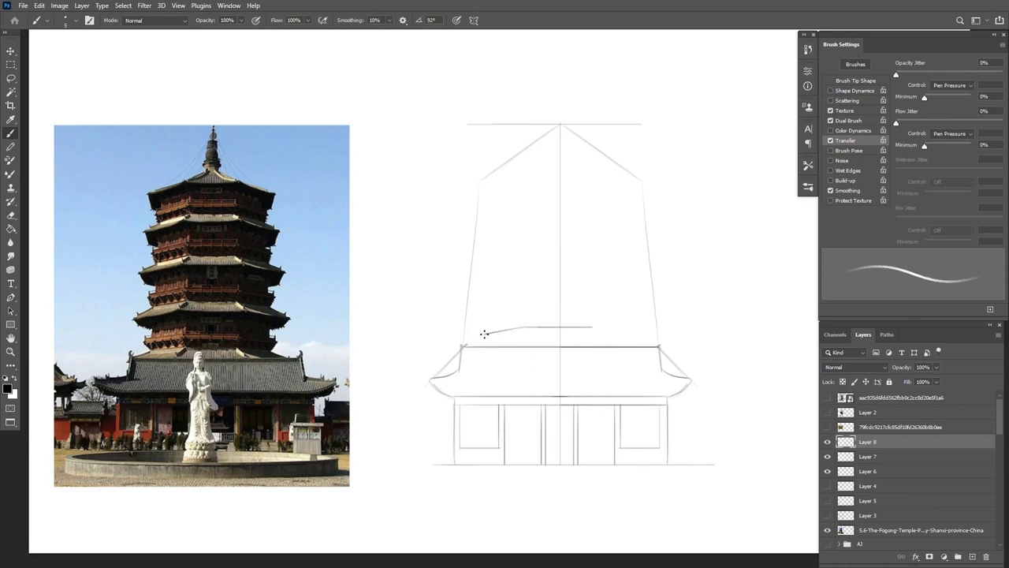
pyautogui.press('m')
pyautogui.moveTo(560, 346); pyautogui.dragTo(430, 313)
pyautogui.moveTo(488, 340); pyautogui.dragTo(506, 340)
pyautogui.hotkey('ctrl', 't')
pyautogui.rightClick(529, 341)
pyautogui.click(555, 524)
pyautogui.press('Return')
pyautogui.moveTo(560, 383); pyautogui.dragTo(636, 383)
pyautogui.press('b')
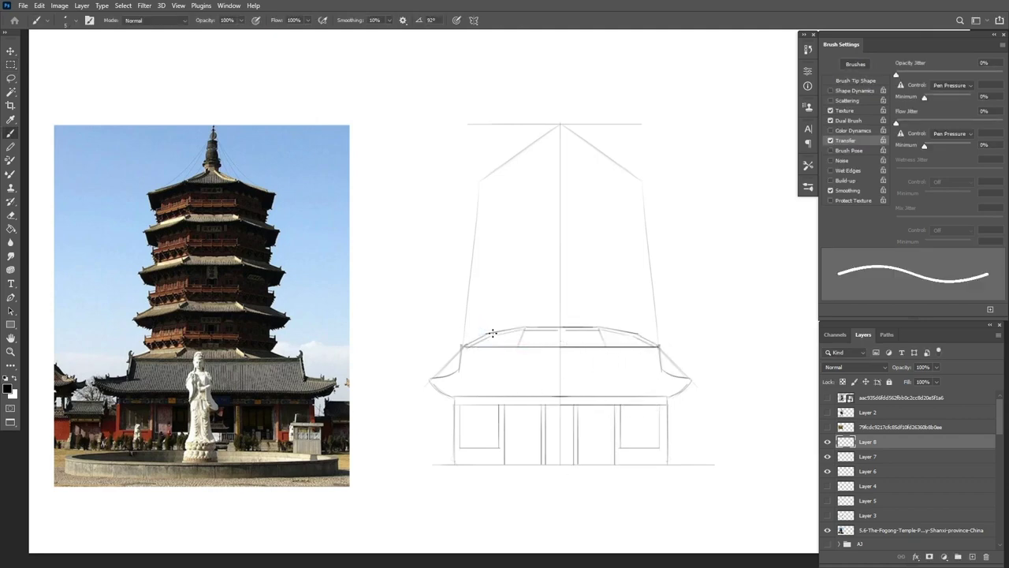
# Draw the first balcony's left half above the lower roof on its own layer, with two upright wall lines.
pyautogui.moveTo(479, 324); pyautogui.dragTo(490, 335)
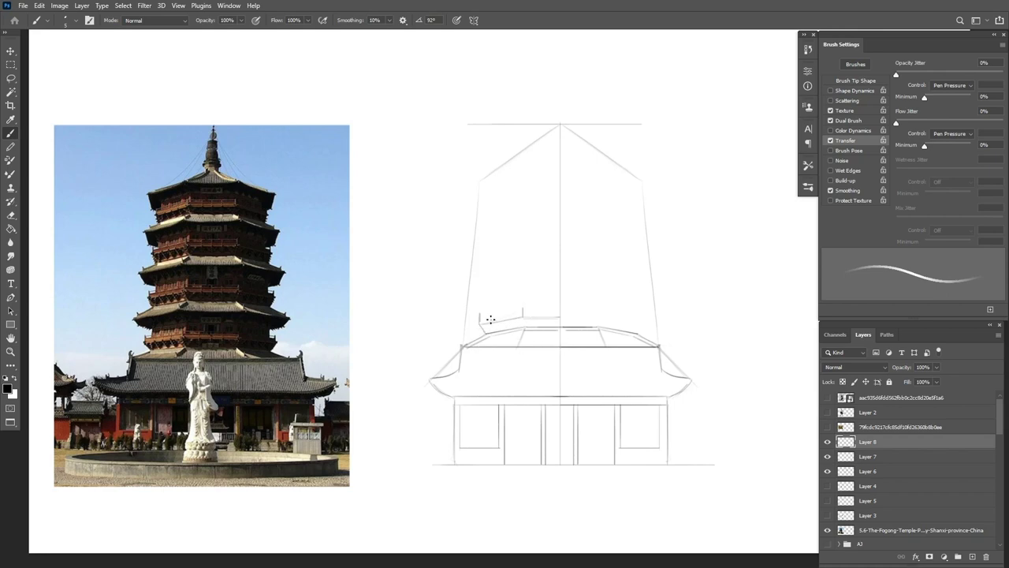
pyautogui.keyDown('shift'); pyautogui.click(559, 308); pyautogui.keyUp('shift')
pyautogui.press('v')
pyautogui.press('l')
pyautogui.moveTo(558, 328)
pyautogui.mouseDown()
pyautogui.moveTo(488, 336)
pyautogui.moveTo(555, 324)
pyautogui.mouseUp()
pyautogui.hotkey('ctrl', 'j')
pyautogui.press('v')
pyautogui.press('b')
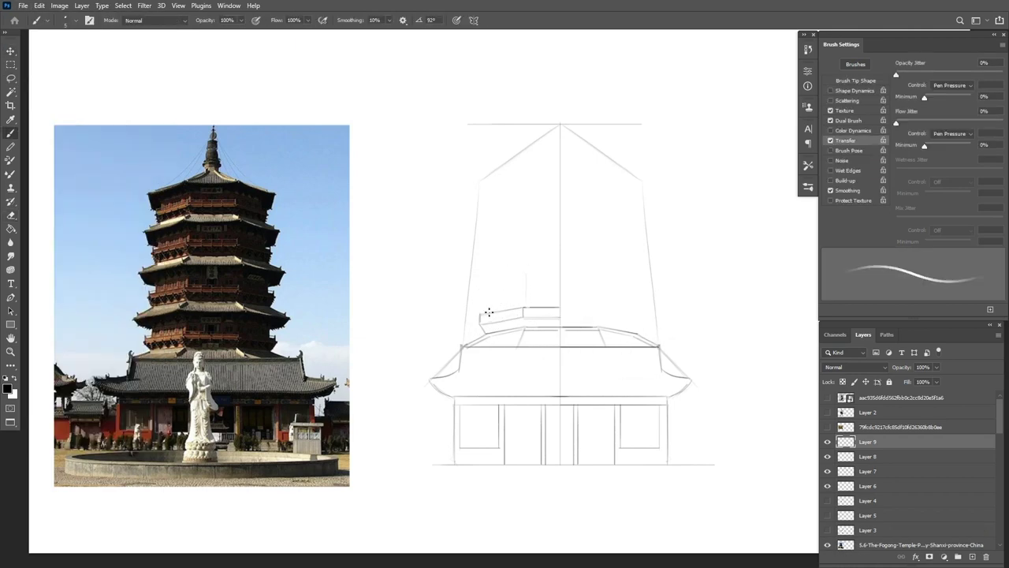
pyautogui.hotkey('ctrl', 't')
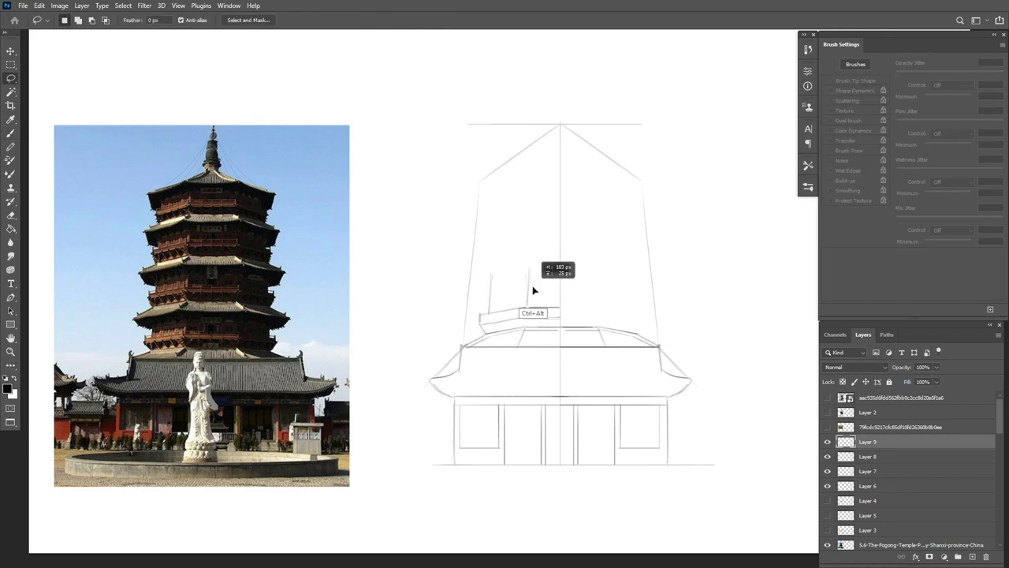
pyautogui.press('Return')
# Mirror a copy of the balcony's left half and wall lines to the right of the center axis.
pyautogui.press('l')
pyautogui.moveTo(559, 327); pyautogui.dragTo(473, 321)
pyautogui.press('v')
pyautogui.hotkey('ctrl', 'j')
pyautogui.hotkey('ctrl', 't')
pyautogui.rightClick(505, 267)
pyautogui.click(543, 498)
pyautogui.moveTo(558, 365); pyautogui.dragTo(642, 365)
pyautogui.press('b')
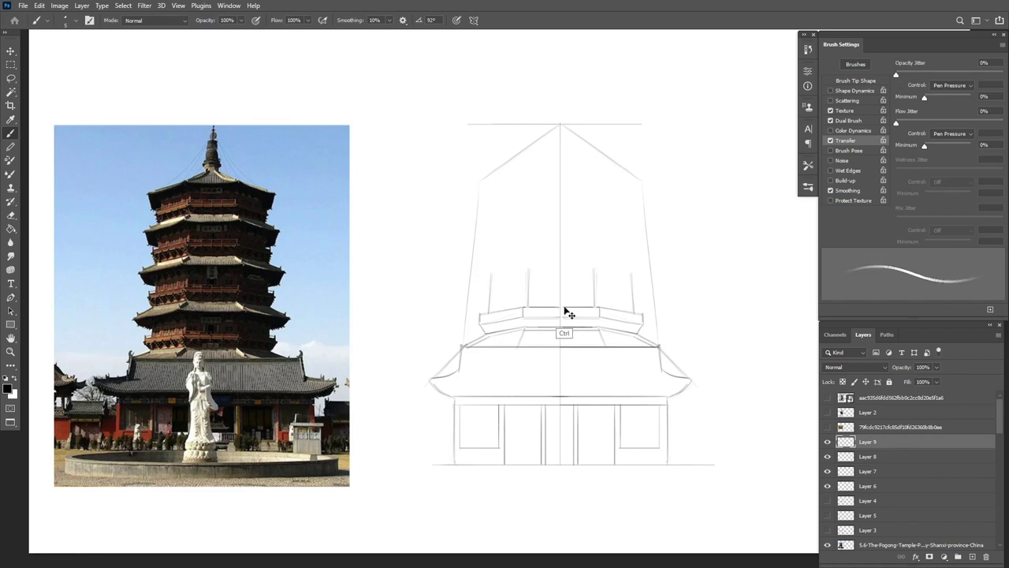
# Duplicate the balcony tier on Layer 9, raise it one story, narrow it to fit the silhouette and nudge it down.
pyautogui.hotkey('ctrl', 'j')
pyautogui.hotkey('ctrl', 't')
pyautogui.moveTo(592, 371); pyautogui.dragTo(591, 310)
pyautogui.moveTo(645, 275); pyautogui.dragTo(638, 271)
pyautogui.press('Return')
pyautogui.press('Down')
pyautogui.press('Down')
pyautogui.press('Down')
pyautogui.press('Down')
pyautogui.press('Down')
pyautogui.press('Down')
pyautogui.press('Down')
pyautogui.press('Down')
pyautogui.press('Down')
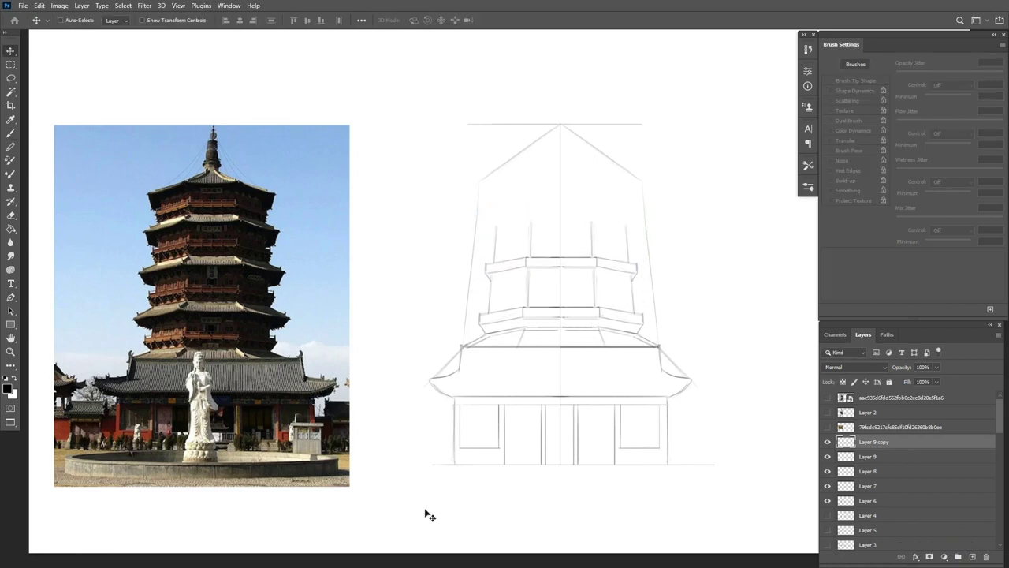
# Select the lower building layer and lower its top edge to squash it to about 90% height.
pyautogui.keyDown('ctrl'); pyautogui.click(560, 331); pyautogui.keyUp('ctrl')
pyautogui.hotkey('ctrl', 't')
pyautogui.moveTo(560, 332); pyautogui.dragTo(561, 344)
pyautogui.press('Return')
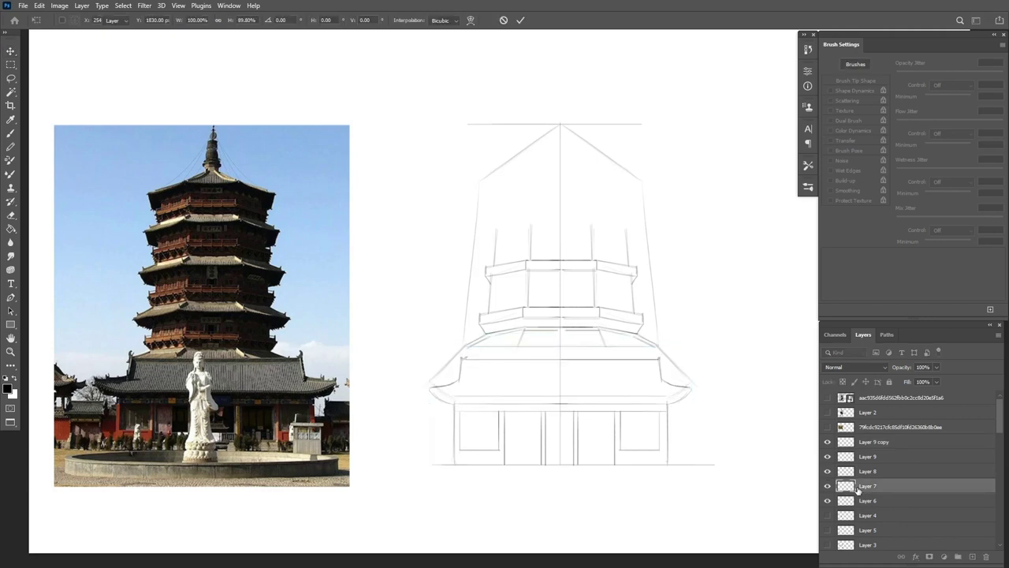
# Select the sloped roof top and balcony layers together and nudge them down to meet the lower roof.
pyautogui.click(864, 471)
pyautogui.keyDown('shift'); pyautogui.click(867, 443); pyautogui.keyUp('shift')
pyautogui.hotkey('shift', 'Down')
pyautogui.hotkey('shift', 'Down')
pyautogui.hotkey('shift', 'Down')
pyautogui.hotkey('ctrl', 'z')
# Hide the guide layer, shift and slightly flatten the selected upper tiers, and show the guides again.
pyautogui.click(827, 501)
pyautogui.moveTo(692, 309); pyautogui.dragTo(693, 323)
pyautogui.hotkey('ctrl', 't')
pyautogui.moveTo(560, 235); pyautogui.dragTo(559, 244)
pyautogui.press('Return')
pyautogui.click(827, 500)
# Duplicate the upper balcony tier one story higher, narrow it to fit the silhouette guides and nudge it down.
pyautogui.moveTo(602, 328); pyautogui.dragTo(611, 274)
pyautogui.hotkey('ctrl', 'z')
pyautogui.click(873, 443)
pyautogui.hotkey('ctrl', 't')
pyautogui.moveTo(638, 189); pyautogui.dragTo(631, 192)
pyautogui.moveTo(478, 186); pyautogui.dragTo(482, 187)
pyautogui.press('Return')
pyautogui.hotkey('shift', 'Down')
pyautogui.hotkey('shift', 'Down')
pyautogui.hotkey('shift', 'Down')
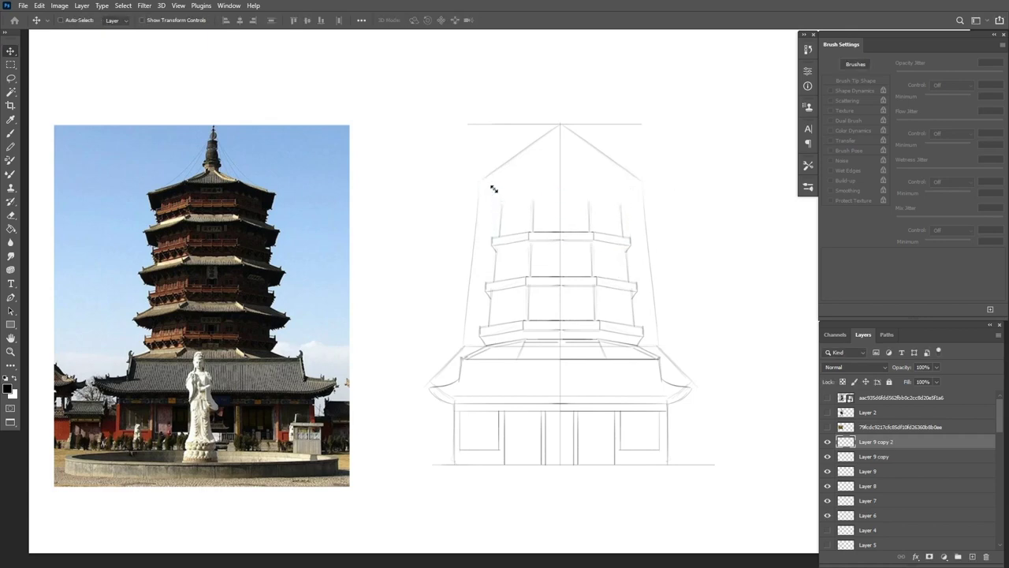
# Duplicate the balcony tier once more as the topmost story and narrow it to follow the taper.
pyautogui.moveTo(624, 282); pyautogui.dragTo(623, 238)
pyautogui.hotkey('ctrl', 't')
pyautogui.moveTo(632, 156); pyautogui.dragTo(626, 159)
pyautogui.press('Return')
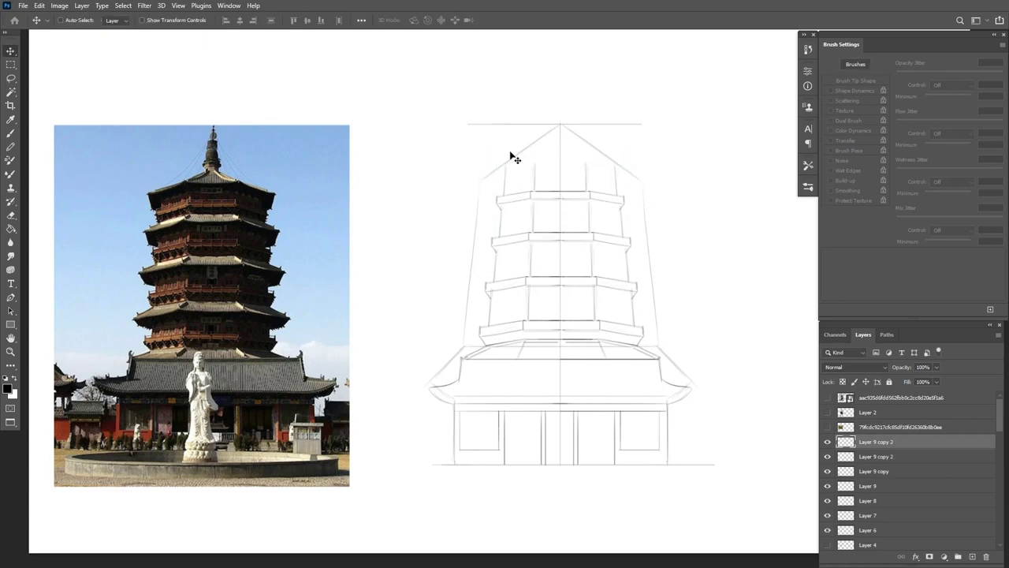
# Merge the balcony, roof and lower building layers into Layer 7 and add a new layer above.
pyautogui.hotkey('ctrl', 'e')
pyautogui.hotkey('ctrl', 'e')
pyautogui.hotkey('ctrl', 'e')
pyautogui.hotkey('ctrl', 'e')
pyautogui.hotkey('ctrl', 'e')
pyautogui.hotkey('ctrl', 'shift', 'alt', 'n')
# Draw the left half of a curved, upturned eave just below the second balcony and adjust its shape.
pyautogui.press('b')
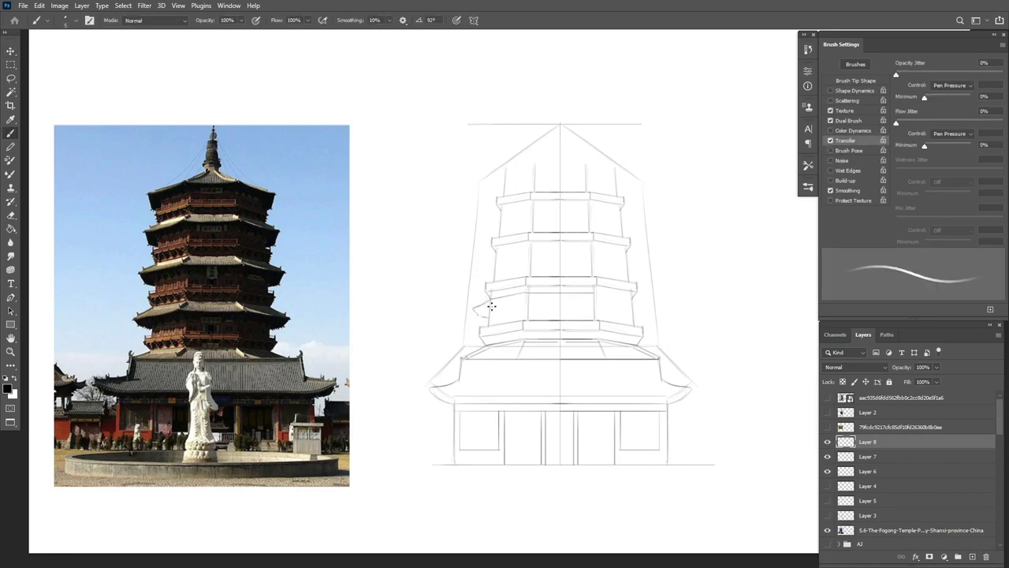
pyautogui.moveTo(523, 295); pyautogui.dragTo(520, 305)
pyautogui.press('e')
pyautogui.press('b')
pyautogui.keyDown('shift'); pyautogui.click(490, 308); pyautogui.keyUp('shift')
pyautogui.hotkey('ctrl', 't')
pyautogui.moveTo(533, 319)
pyautogui.mouseDown()
pyautogui.moveTo(559, 305)
pyautogui.moveTo(595, 311)
pyautogui.mouseUp()
pyautogui.press('Return')
pyautogui.press('e')
pyautogui.press('b')
pyautogui.hotkey('ctrl', 'z')
# Mirror a copy of the eave horizontally to the right of the center axis and merge both halves.
pyautogui.hotkey('ctrl', 'j')
pyautogui.hotkey('ctrl', 't')
pyautogui.rightClick(580, 295)
pyautogui.click(610, 502)
pyautogui.press('Return')
pyautogui.moveTo(523, 349); pyautogui.dragTo(630, 307)
pyautogui.hotkey('ctrl', 'e')
pyautogui.press('Left')
# Place a copy of the eave below the third balcony and narrow it to fit that tier.
pyautogui.hotkey('ctrl', 't')
pyautogui.moveTo(648, 260); pyautogui.dragTo(641, 259)
pyautogui.moveTo(471, 259); pyautogui.dragTo(482, 258)
pyautogui.press('Return')
pyautogui.moveTo(480, 326); pyautogui.dragTo(484, 336)
pyautogui.moveTo(593, 312); pyautogui.dragTo(594, 321)
pyautogui.moveTo(665, 286); pyautogui.dragTo(665, 289)
# Place a narrowed copy of the eave below the topmost balcony and merge the eave layers.
pyautogui.moveTo(615, 358); pyautogui.dragTo(639, 317)
pyautogui.hotkey('ctrl', 't')
pyautogui.moveTo(488, 234); pyautogui.dragTo(493, 236)
pyautogui.moveTo(651, 214); pyautogui.dragTo(641, 213)
pyautogui.press('Return')
pyautogui.hotkey('ctrl', 'e')
pyautogui.hotkey('ctrl', 'e')
pyautogui.press('b')
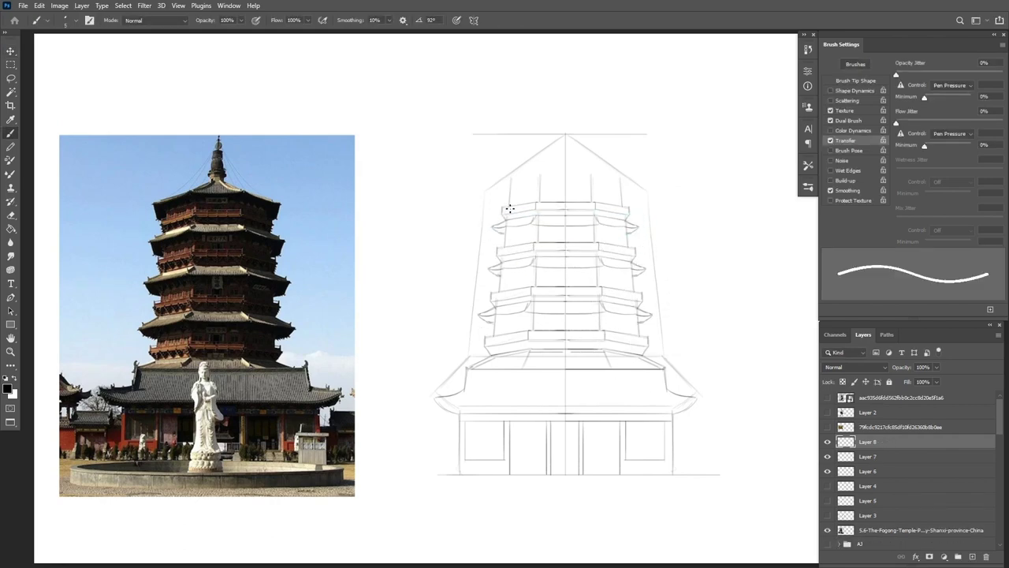
# Draw the left half of the top roof's curved edge and copy its corner details across to the right.
pyautogui.moveTo(537, 169)
pyautogui.mouseDown()
pyautogui.moveTo(499, 182)
pyautogui.moveTo(543, 208)
pyautogui.mouseUp()
pyautogui.press('l')
pyautogui.hotkey('ctrl', 'alt', 't')
pyautogui.press('Return')
pyautogui.moveTo(574, 243); pyautogui.dragTo(633, 245)
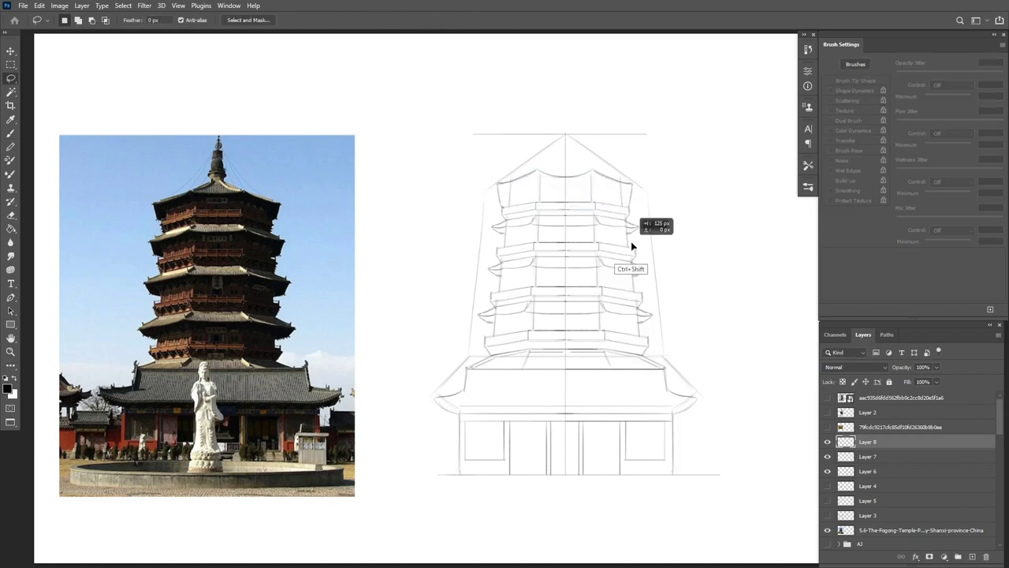
pyautogui.hotkey('ctrl', 'd')
# Draw the left half of the top roof slope and spire, and try mirroring a selected copy.
pyautogui.press('b')
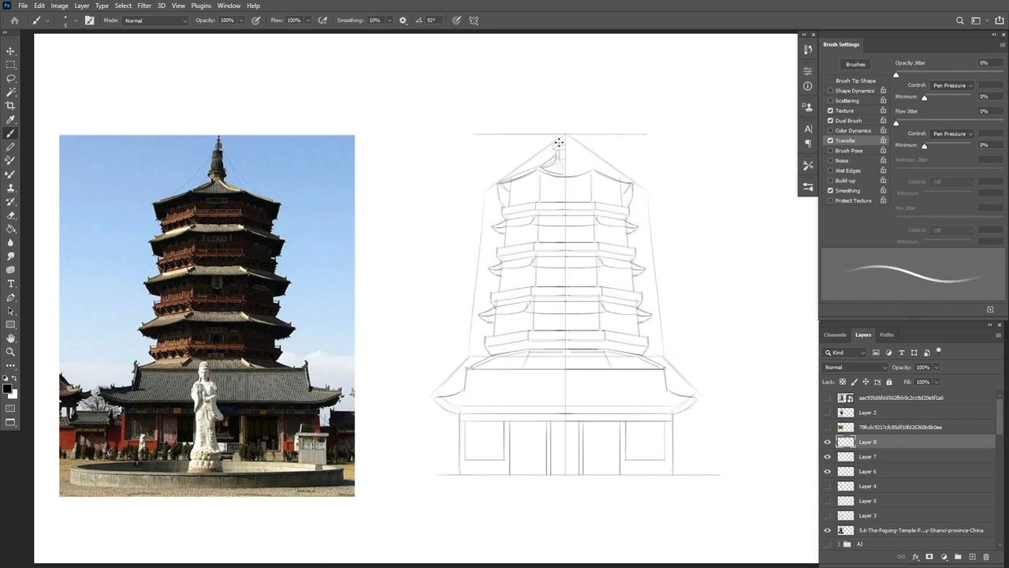
pyautogui.press('l')
pyautogui.moveTo(558, 158); pyautogui.dragTo(564, 160)
pyautogui.hotkey('ctrl', 't')
pyautogui.rightClick(582, 125)
pyautogui.moveTo(564, 134)
pyautogui.mouseDown()
pyautogui.moveTo(583, 133)
pyautogui.moveTo(565, 160)
pyautogui.mouseUp()
pyautogui.click(618, 332)
pyautogui.press('Return')
pyautogui.hotkey('ctrl', 'd')
pyautogui.hotkey('ctrl', 'z')
# Reselect the spire half and flip a copy of it horizontally for the right side.
pyautogui.moveTo(563, 150)
pyautogui.mouseDown()
pyautogui.moveTo(576, 150)
pyautogui.moveTo(564, 152)
pyautogui.mouseUp()
pyautogui.hotkey('ctrl', 't')
pyautogui.rightClick(564, 127)
pyautogui.click(597, 345)
pyautogui.press('Return')
pyautogui.press('b')
# Move the mirrored copy aside, then erase and delete everything on it except the needed spire and roof half.
pyautogui.moveTo(570, 126); pyautogui.dragTo(732, 127)
pyautogui.press('e')
pyautogui.moveTo(729, 179); pyautogui.dragTo(666, 203)
pyautogui.press('m')
pyautogui.moveTo(590, 400); pyautogui.dragTo(872, 213)
pyautogui.press('Delete')
pyautogui.hotkey('ctrl', 'd')
pyautogui.press('v')
# Align the mirrored half with the center axis to complete the spire and merge it into the eave layer.
pyautogui.moveTo(782, 289); pyautogui.dragTo(622, 289)
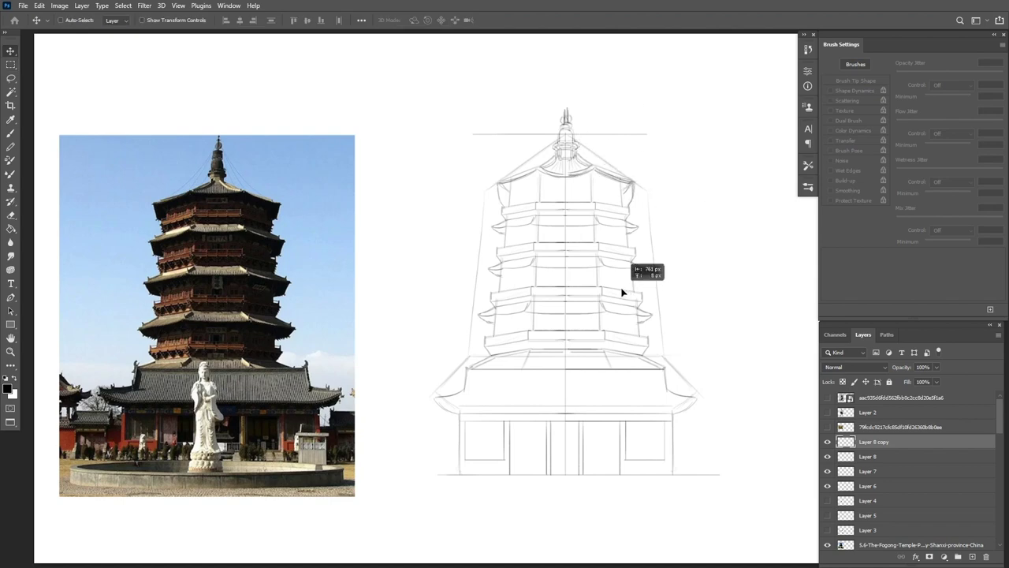
pyautogui.hotkey('ctrl', 'z')
pyautogui.moveTo(738, 242); pyautogui.dragTo(593, 242)
pyautogui.press('e')
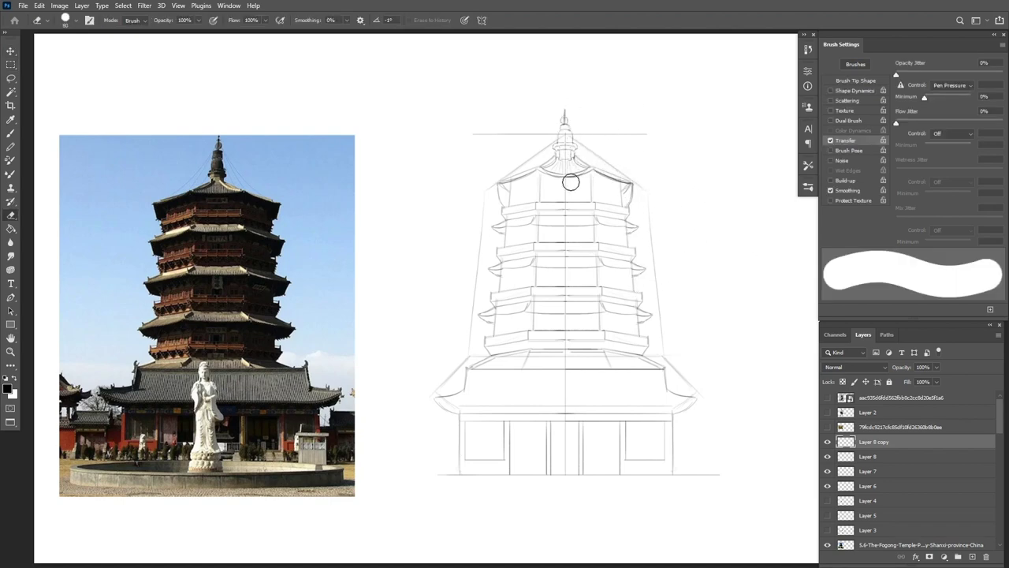
pyautogui.hotkey('ctrl', 'e')
pyautogui.press('b')
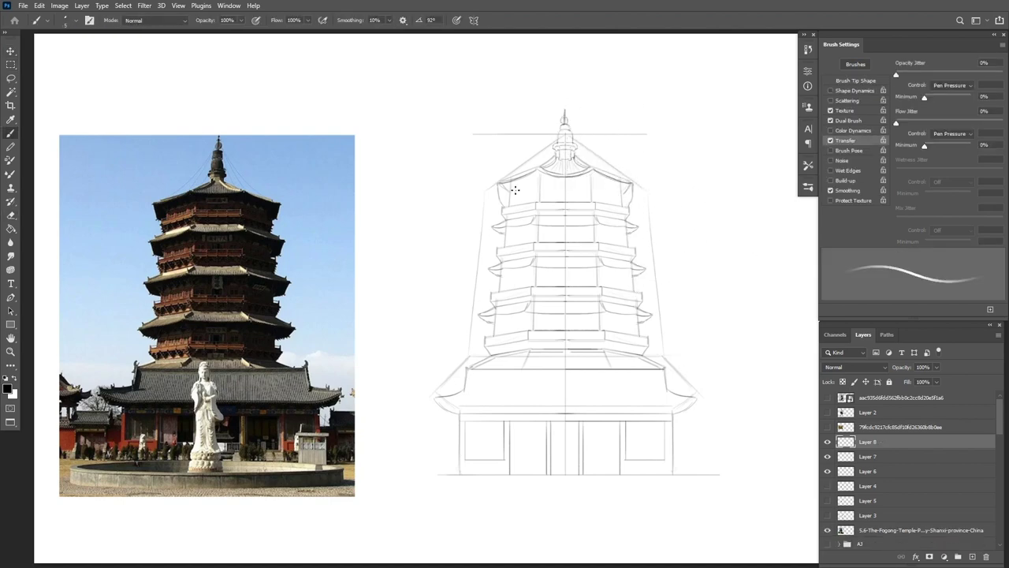
# Select the spire and top roof, reduce their height slightly and nudge them down.
pyautogui.press('l')
pyautogui.moveTo(581, 194)
pyautogui.mouseDown()
pyautogui.moveTo(633, 204)
pyautogui.moveTo(564, 194)
pyautogui.mouseUp()
pyautogui.hotkey('ctrl', 't')
pyautogui.moveTo(572, 89); pyautogui.dragTo(572, 99)
pyautogui.press('Return')
pyautogui.moveTo(655, 201); pyautogui.dragTo(655, 205)
pyautogui.hotkey('ctrl', 'd')
pyautogui.hotkey('ctrl', 'd')
# Hide the guide layer, merge the sketch layers and add a new layer for the darker line work.
pyautogui.press('v')
pyautogui.click(827, 470)
pyautogui.hotkey('ctrl', 'e')
pyautogui.press('b')
pyautogui.click(972, 556)
# Trace the lower roof's edges in darker lines, including the right upturned corner and the long eave line.
pyautogui.moveTo(467, 366)
pyautogui.mouseDown()
pyautogui.moveTo(523, 350)
pyautogui.moveTo(599, 351)
pyautogui.moveTo(643, 353)
pyautogui.moveTo(664, 369)
pyautogui.mouseUp()
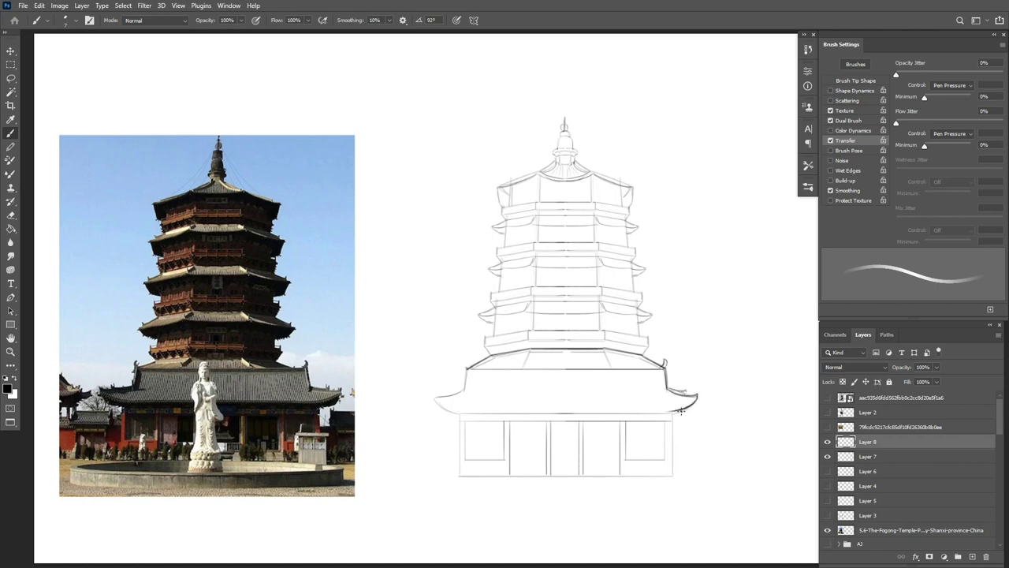
pyautogui.moveTo(675, 413); pyautogui.dragTo(461, 414)
pyautogui.moveTo(696, 396); pyautogui.dragTo(556, 411)
pyautogui.hotkey('ctrl', 'z')
pyautogui.hotkey('ctrl', 'z')
pyautogui.press('e')
pyautogui.press('b')
# Fill the right half of the lower roof with closely spaced vertical tile lines.
pyautogui.moveTo(666, 366)
pyautogui.mouseDown()
pyautogui.moveTo(564, 371)
pyautogui.moveTo(567, 411)
pyautogui.mouseUp()
pyautogui.hotkey('ctrl', 'z')
pyautogui.moveTo(571, 375); pyautogui.dragTo(570, 410)
pyautogui.moveTo(579, 375); pyautogui.dragTo(583, 410)
pyautogui.moveTo(587, 375); pyautogui.dragTo(588, 411)
pyautogui.hotkey('ctrl', 'z')
pyautogui.moveTo(662, 374); pyautogui.dragTo(666, 408)
pyautogui.moveTo(657, 374); pyautogui.dragTo(660, 406)
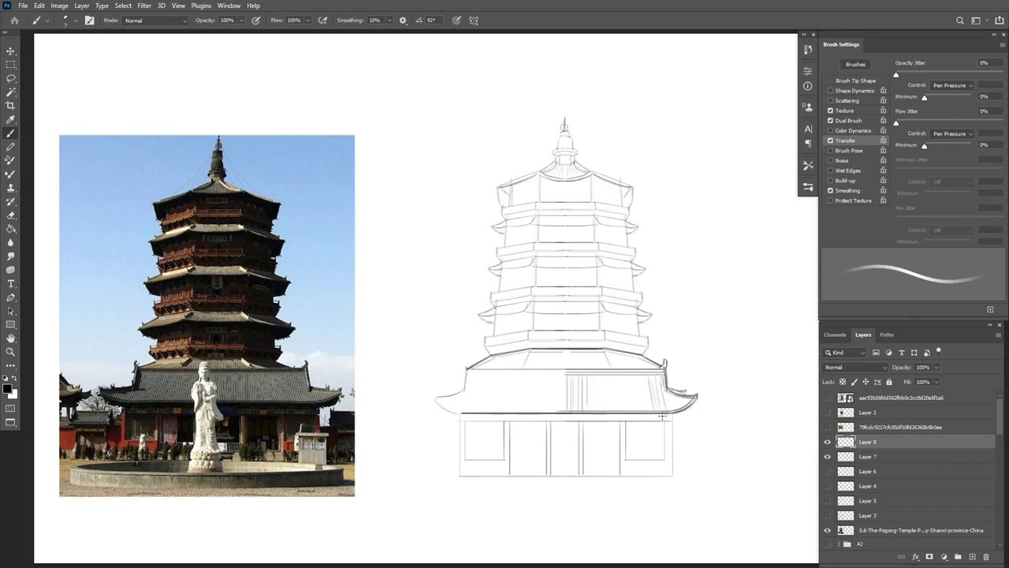
pyautogui.moveTo(592, 376)
pyautogui.mouseDown()
pyautogui.moveTo(619, 419)
pyautogui.moveTo(605, 378)
pyautogui.moveTo(638, 411)
pyautogui.mouseUp()
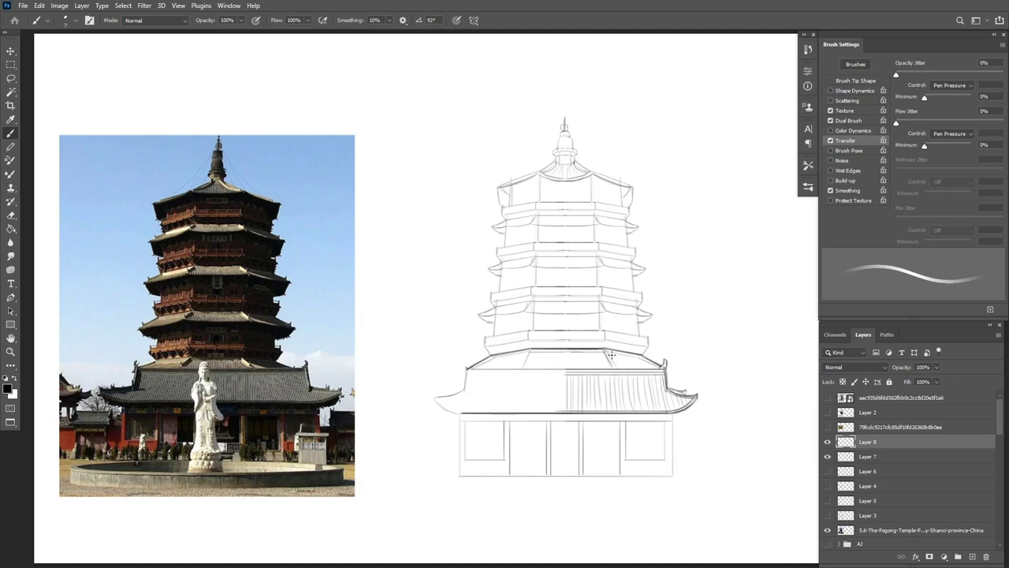
# Draw fanning tile lines on the right half of the upper roof slope and reinforce the lower eave.
pyautogui.moveTo(569, 350); pyautogui.dragTo(568, 366)
pyautogui.moveTo(576, 350); pyautogui.dragTo(577, 365)
pyautogui.moveTo(584, 349); pyautogui.dragTo(584, 356)
pyautogui.moveTo(685, 413)
pyautogui.mouseDown()
pyautogui.moveTo(672, 476)
pyautogui.moveTo(459, 476)
pyautogui.moveTo(458, 413)
pyautogui.moveTo(436, 399)
pyautogui.mouseUp()
# Outline the ground-floor walls and draw the central door with a plaque above and its panels.
pyautogui.moveTo(578, 426); pyautogui.dragTo(550, 428)
pyautogui.moveTo(459, 413); pyautogui.dragTo(675, 413)
pyautogui.moveTo(565, 431); pyautogui.dragTo(565, 475)
pyautogui.moveTo(568, 432)
pyautogui.mouseDown()
pyautogui.moveTo(567, 474)
pyautogui.moveTo(576, 431)
pyautogui.mouseUp()
pyautogui.moveTo(577, 431)
pyautogui.mouseDown()
pyautogui.moveTo(576, 475)
pyautogui.moveTo(553, 432)
pyautogui.mouseUp()
pyautogui.moveTo(553, 432); pyautogui.dragTo(552, 474)
pyautogui.moveTo(562, 432)
pyautogui.mouseDown()
pyautogui.moveTo(562, 474)
pyautogui.moveTo(553, 477)
pyautogui.mouseUp()
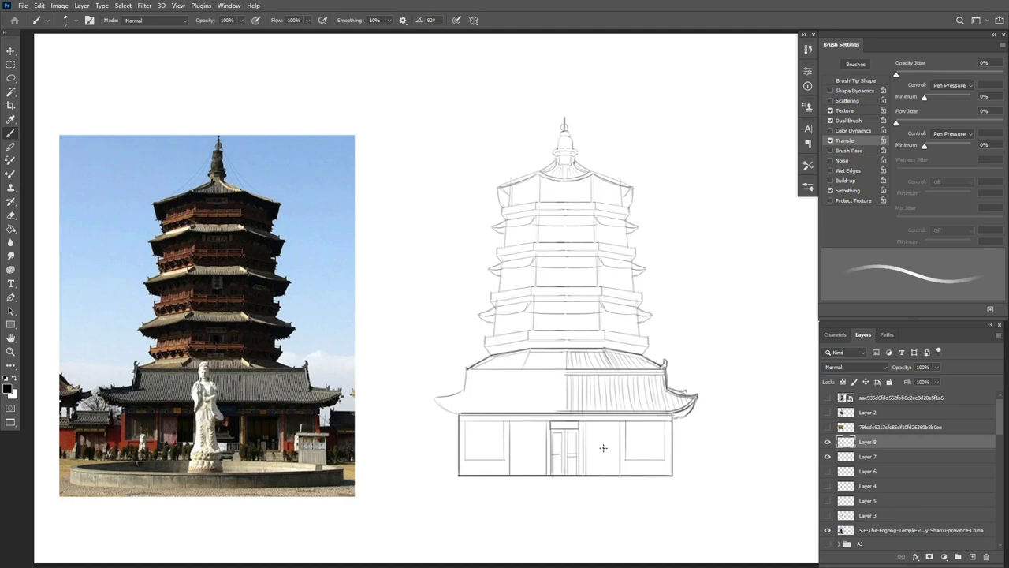
# Draw the right side door panel and the framed, divided window with a recessed panel beneath it.
pyautogui.moveTo(617, 426)
pyautogui.mouseDown()
pyautogui.moveTo(589, 427)
pyautogui.moveTo(588, 470)
pyautogui.mouseUp()
pyautogui.moveTo(615, 426)
pyautogui.mouseDown()
pyautogui.moveTo(615, 469)
pyautogui.moveTo(596, 449)
pyautogui.moveTo(609, 457)
pyautogui.moveTo(629, 433)
pyautogui.moveTo(629, 455)
pyautogui.mouseUp()
pyautogui.moveTo(628, 455); pyautogui.dragTo(661, 456)
pyautogui.moveTo(660, 456); pyautogui.dragTo(653, 426)
pyautogui.moveTo(643, 454); pyautogui.dragTo(644, 428)
pyautogui.moveTo(623, 463); pyautogui.dragTo(668, 463)
pyautogui.moveTo(624, 471); pyautogui.dragTo(668, 471)
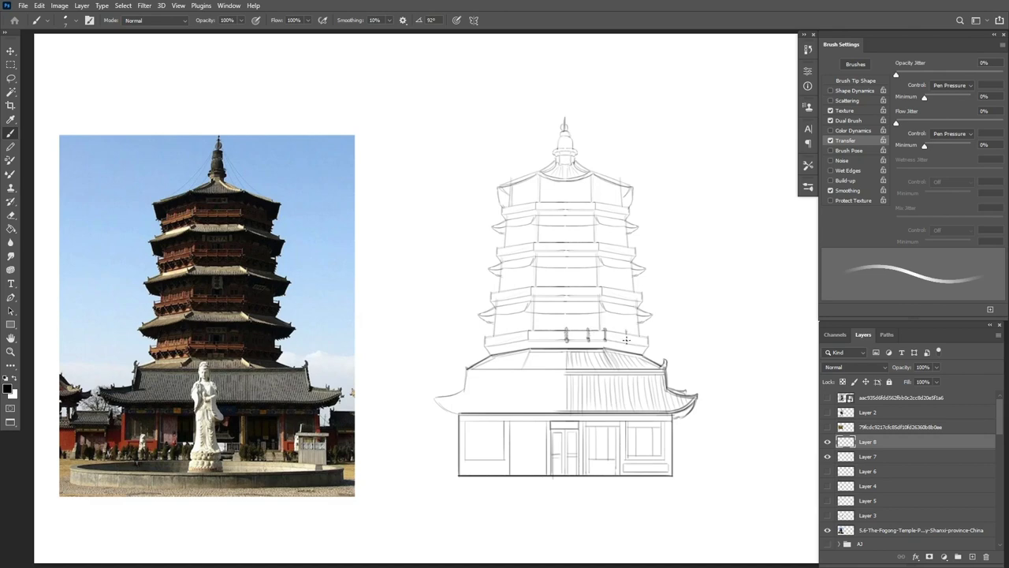
# Draw the railing posts and rails on the right half of the first balcony.
pyautogui.moveTo(648, 336)
pyautogui.mouseDown()
pyautogui.moveTo(648, 346)
pyautogui.moveTo(604, 328)
pyautogui.moveTo(566, 335)
pyautogui.moveTo(648, 340)
pyautogui.mouseUp()
pyautogui.press('e')
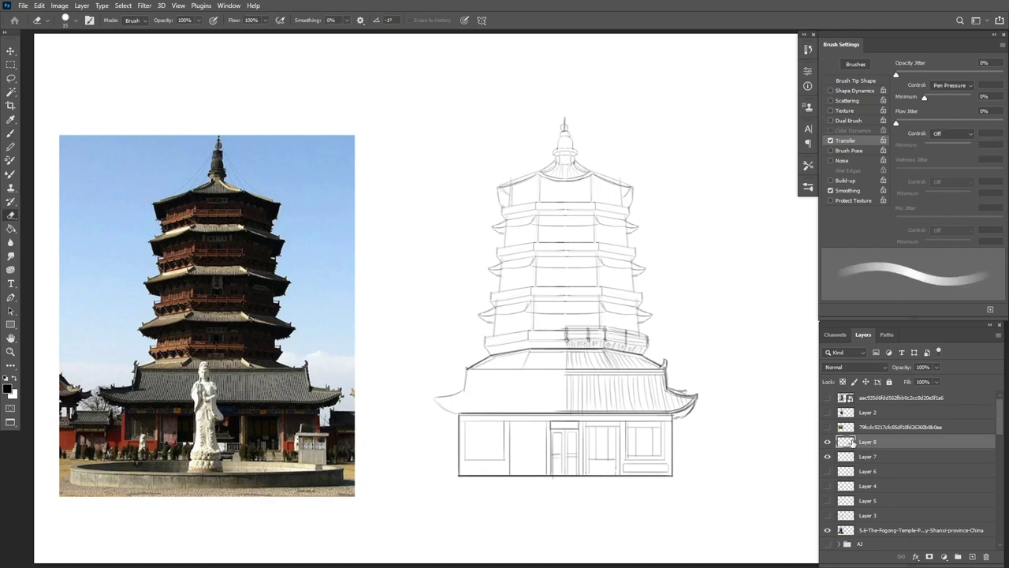
pyautogui.hotkey('alt', '[')
pyautogui.hotkey('alt', ']')
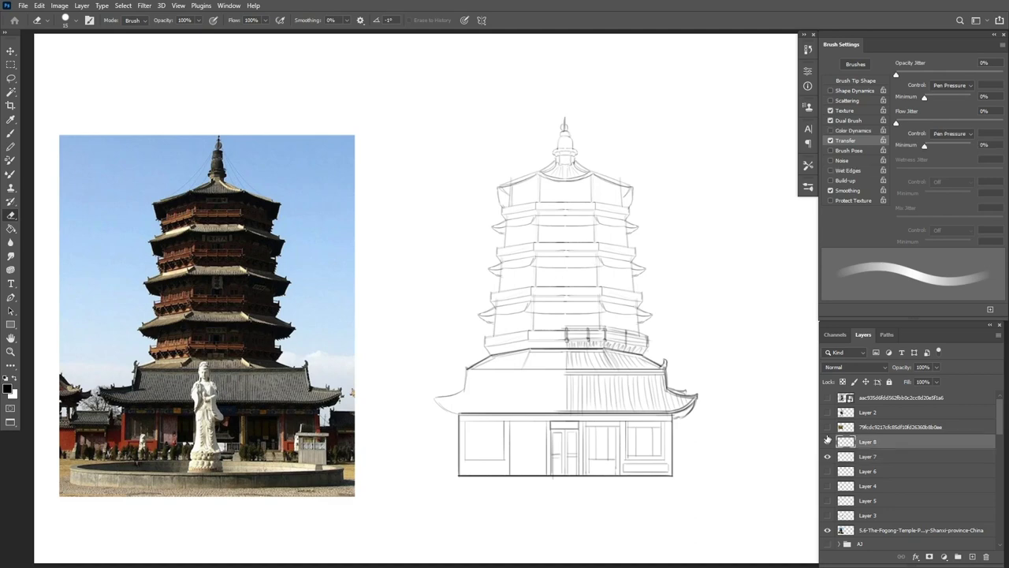
# Draw the wall and window panels on the right half of the storey above the first balcony, and merge that layer down.
pyautogui.press('b')
pyautogui.moveTo(527, 310)
pyautogui.mouseDown()
pyautogui.moveTo(650, 316)
pyautogui.moveTo(639, 332)
pyautogui.moveTo(645, 351)
pyautogui.mouseUp()
pyautogui.moveTo(566, 340); pyautogui.dragTo(605, 340)
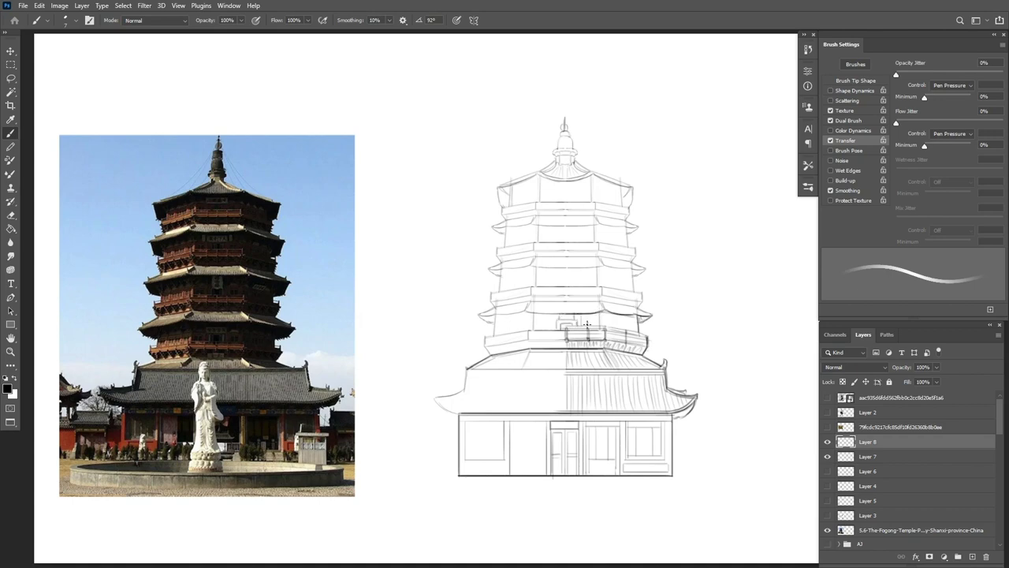
pyautogui.moveTo(600, 316); pyautogui.dragTo(636, 320)
pyautogui.hotkey('ctrl', 'e')
# Draw the tiled eave above the detailed storey with short slanting tile lines.
pyautogui.moveTo(538, 306); pyautogui.dragTo(602, 309)
pyautogui.hotkey('ctrl', 'z')
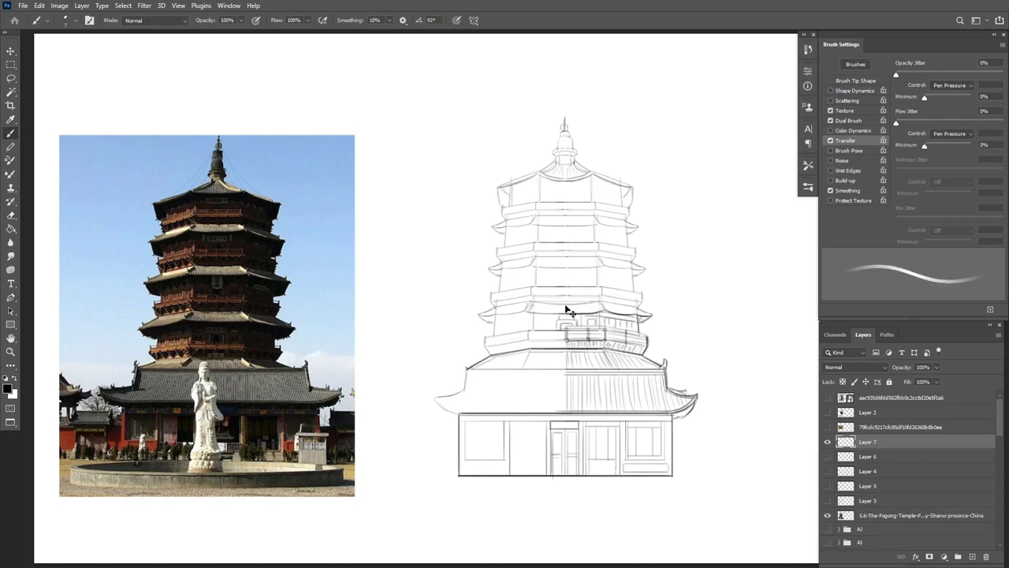
pyautogui.moveTo(535, 304); pyautogui.dragTo(593, 305)
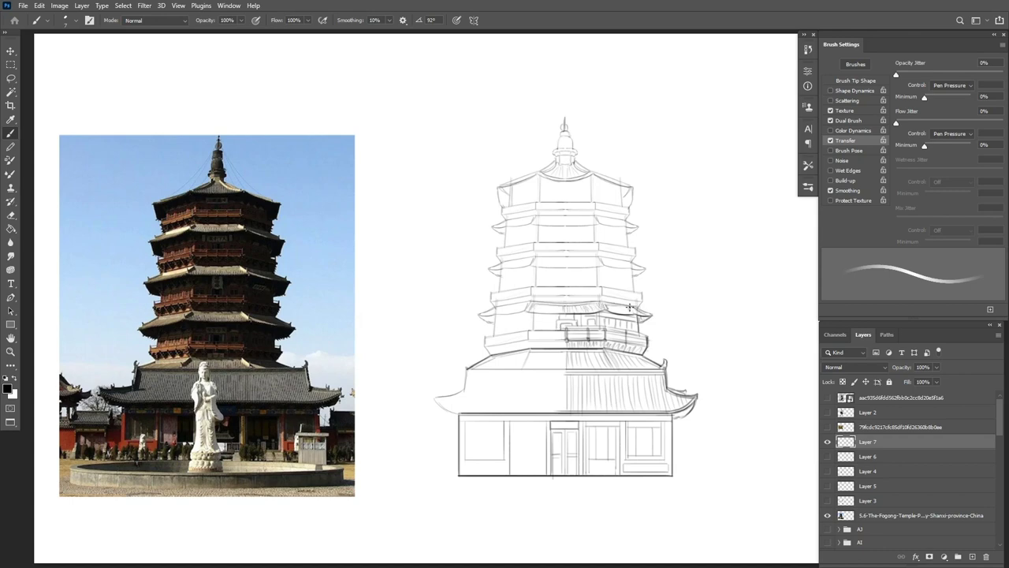
# Duplicate the line-art layer, flip it horizontally and shift it right to mirror the details onto the pagoda's left half.
pyautogui.hotkey('ctrl', 'j')
pyautogui.hotkey('ctrl', 't')
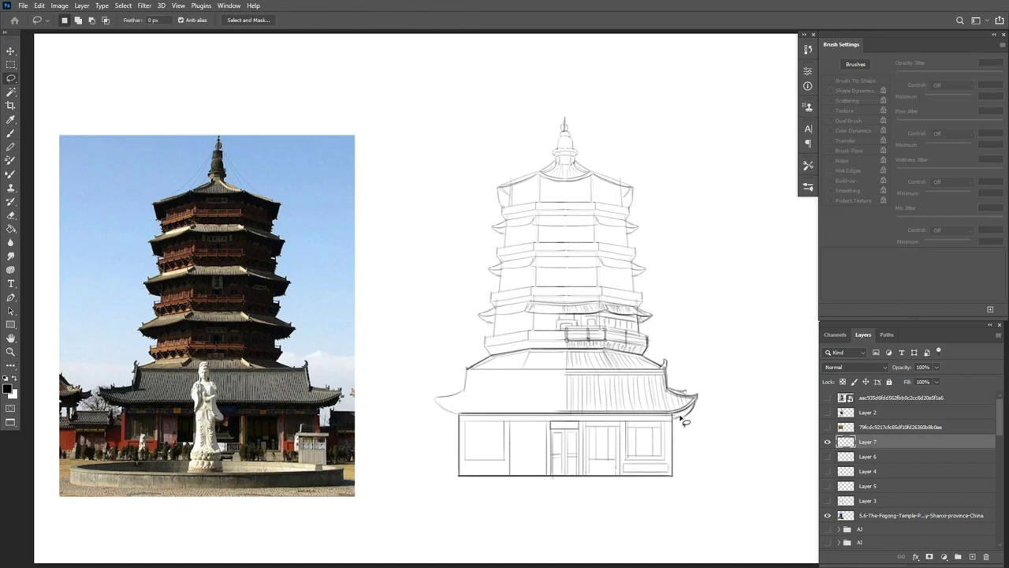
pyautogui.rightClick(596, 444)
pyautogui.click(622, 550)
pyautogui.press('Return')
pyautogui.hotkey('shift', 'Right')
pyautogui.hotkey('shift', 'Right')
pyautogui.hotkey('shift', 'Right')
pyautogui.hotkey('shift', 'Right')
pyautogui.hotkey('shift', 'Right')
pyautogui.hotkey('shift', 'Right')
pyautogui.hotkey('shift', 'Right')
pyautogui.press('Right')
pyautogui.press('Right')
pyautogui.press('Right')
pyautogui.press('Right')
pyautogui.press('Right')
pyautogui.press('Right')
pyautogui.press('Right')
pyautogui.hotkey('ctrl', 't')
pyautogui.press('Return')
# Erase the doubled lines of the mirrored copy over the upper tower with a large eraser.
pyautogui.press('e')
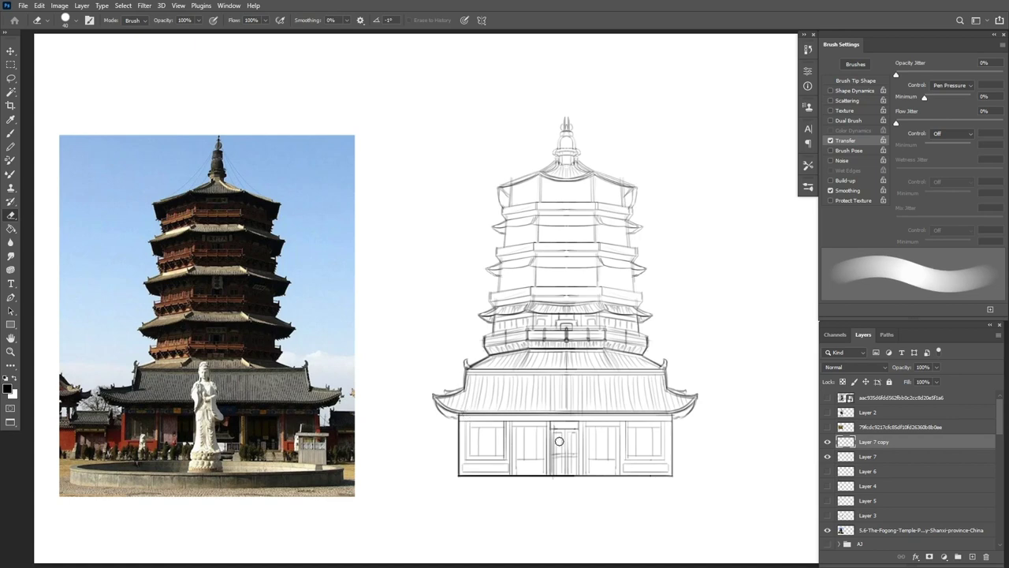
pyautogui.press(']')
pyautogui.press(']')
pyautogui.press(']')
pyautogui.press(']')
pyautogui.press(']')
pyautogui.press(']')
pyautogui.press(']')
pyautogui.press(']')
pyautogui.press(']')
pyautogui.moveTo(595, 136); pyautogui.dragTo(661, 267)
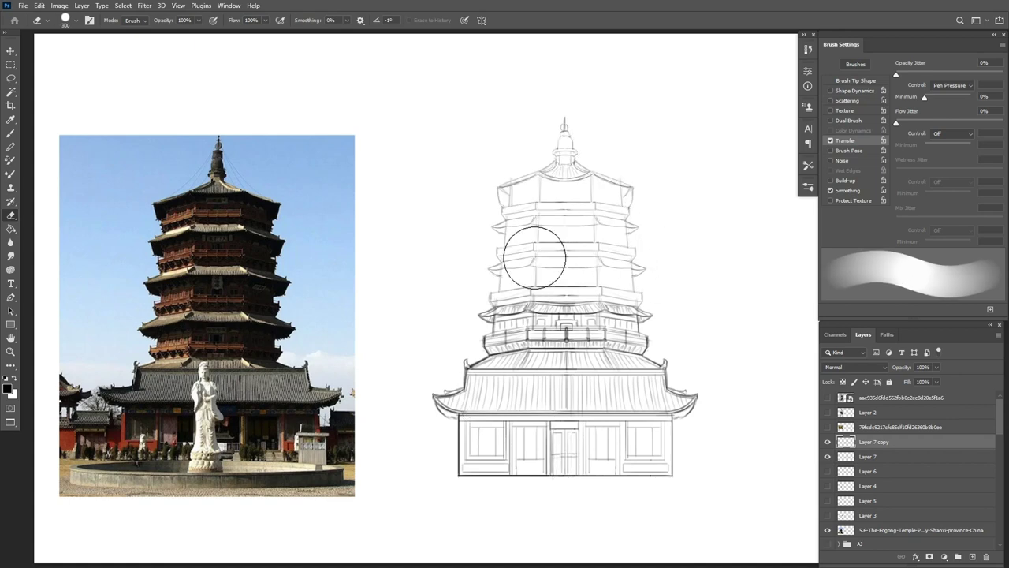
# Darken and thicken the underside of the large lower eave at both corners and across its width.
pyautogui.press('b')
pyautogui.hotkey('ctrl', 'z')
pyautogui.press(']')
pyautogui.press(']')
pyautogui.moveTo(438, 404); pyautogui.dragTo(458, 418)
pyautogui.press(']')
pyautogui.press(']')
pyautogui.moveTo(691, 409); pyautogui.dragTo(673, 418)
pyautogui.press('[')
pyautogui.press('[')
pyautogui.press('[')
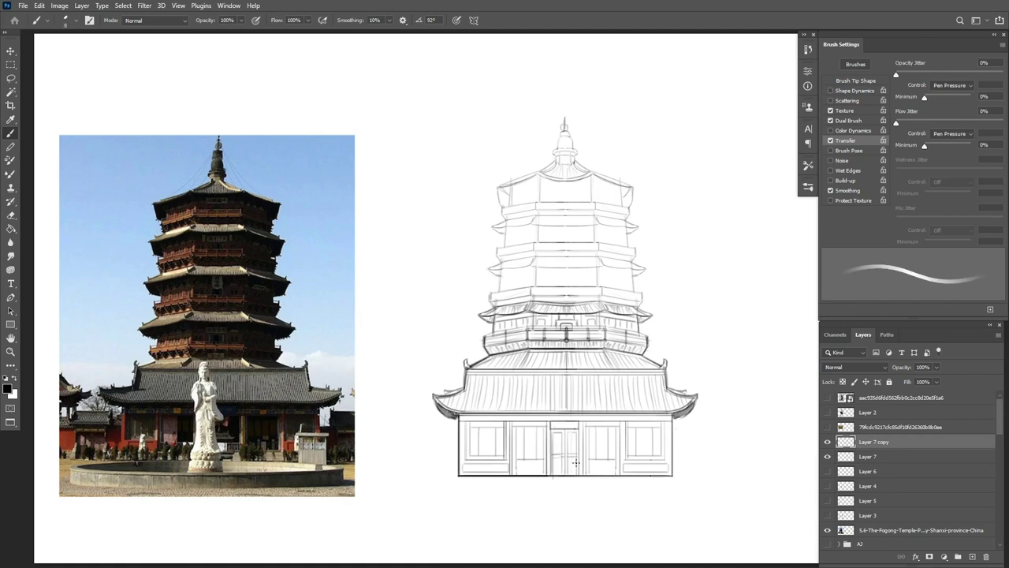
pyautogui.moveTo(434, 397); pyautogui.dragTo(454, 415)
pyautogui.moveTo(457, 415)
pyautogui.mouseDown()
pyautogui.moveTo(671, 415)
pyautogui.moveTo(696, 397)
pyautogui.mouseUp()
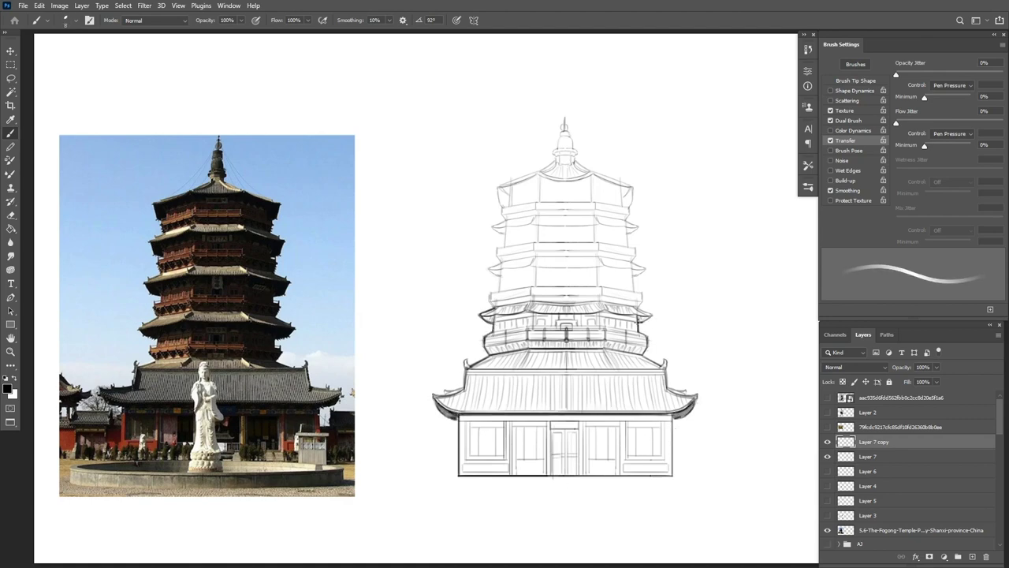
# Lasso the detailed storey with its balcony and eave, and merge the mirrored layer into the line art.
pyautogui.press('l')
pyautogui.moveTo(645, 356)
pyautogui.mouseDown()
pyautogui.moveTo(470, 313)
pyautogui.moveTo(618, 301)
pyautogui.moveTo(648, 351)
pyautogui.mouseUp()
pyautogui.hotkey('ctrl', 'j')
pyautogui.press('v')
pyautogui.moveTo(630, 368)
pyautogui.mouseDown()
pyautogui.moveTo(630, 324)
pyautogui.moveTo(650, 296)
pyautogui.mouseUp()
pyautogui.hotkey('ctrl', 'z')
pyautogui.hotkey('ctrl', 'z')
pyautogui.hotkey('ctrl', 'e')
# Copy the selected storey to a new layer and scale it to fit the next level up.
pyautogui.hotkey('ctrl', 'j')
pyautogui.hotkey('ctrl', 't')
pyautogui.moveTo(652, 260); pyautogui.dragTo(646, 263)
pyautogui.press('Return')
# Place two more storey copies on the upper levels, scaling each down to match the tapering tower.
pyautogui.moveTo(619, 302); pyautogui.dragTo(605, 258)
pyautogui.hotkey('ctrl', 't')
pyautogui.moveTo(648, 210); pyautogui.dragTo(643, 215)
pyautogui.press('Return')
pyautogui.moveTo(580, 306); pyautogui.dragTo(586, 264)
pyautogui.hotkey('ctrl', 't')
pyautogui.moveTo(646, 172); pyautogui.dragTo(634, 182)
pyautogui.press('Return')
pyautogui.press('b')
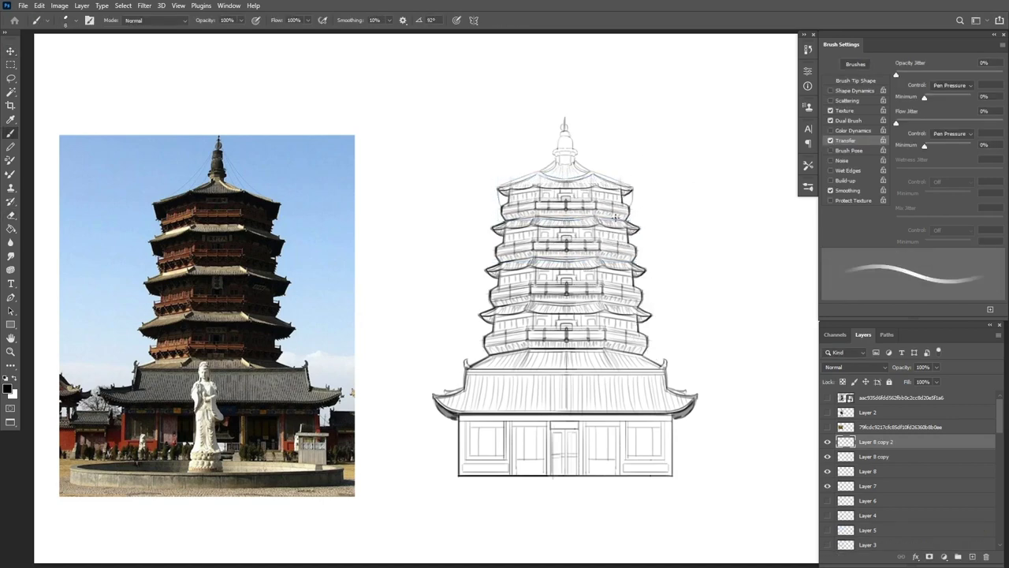
# Erase the copied eave and wall details that overlap the pagoda's topmost roof.
pyautogui.press('e')
pyautogui.moveTo(515, 174); pyautogui.dragTo(612, 189)
pyautogui.press('b')
pyautogui.press('e')
pyautogui.moveTo(541, 191)
pyautogui.mouseDown()
pyautogui.moveTo(522, 191)
pyautogui.moveTo(581, 200)
pyautogui.moveTo(537, 199)
pyautogui.moveTo(540, 181)
pyautogui.moveTo(631, 188)
pyautogui.mouseUp()
pyautogui.press('b')
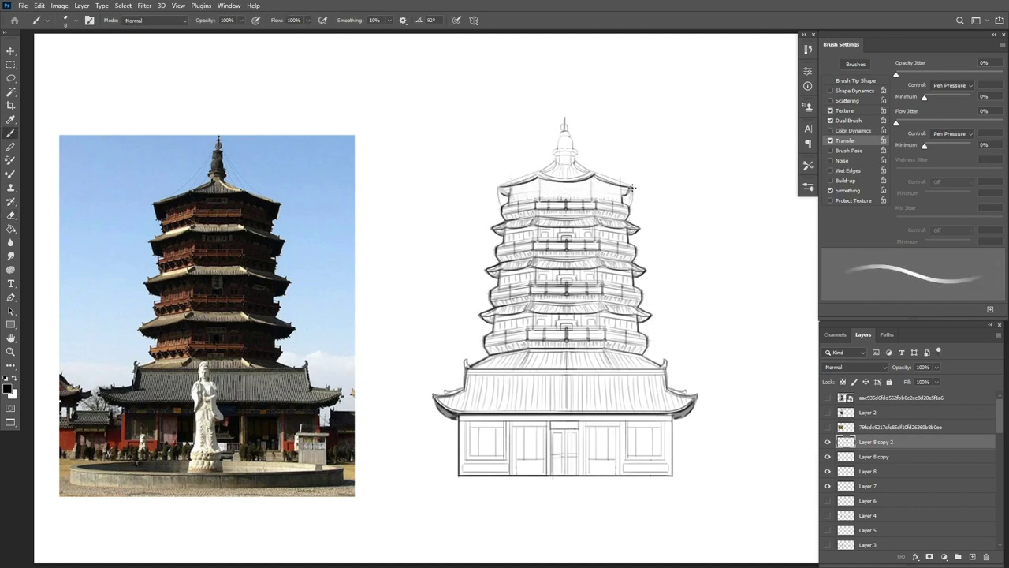
# Redraw the topmost roof's eave and tile lines, and add detail lines to the top storey's wall.
pyautogui.moveTo(537, 183); pyautogui.dragTo(592, 183)
pyautogui.moveTo(505, 186)
pyautogui.mouseDown()
pyautogui.moveTo(539, 167)
pyautogui.moveTo(566, 171)
pyautogui.mouseUp()
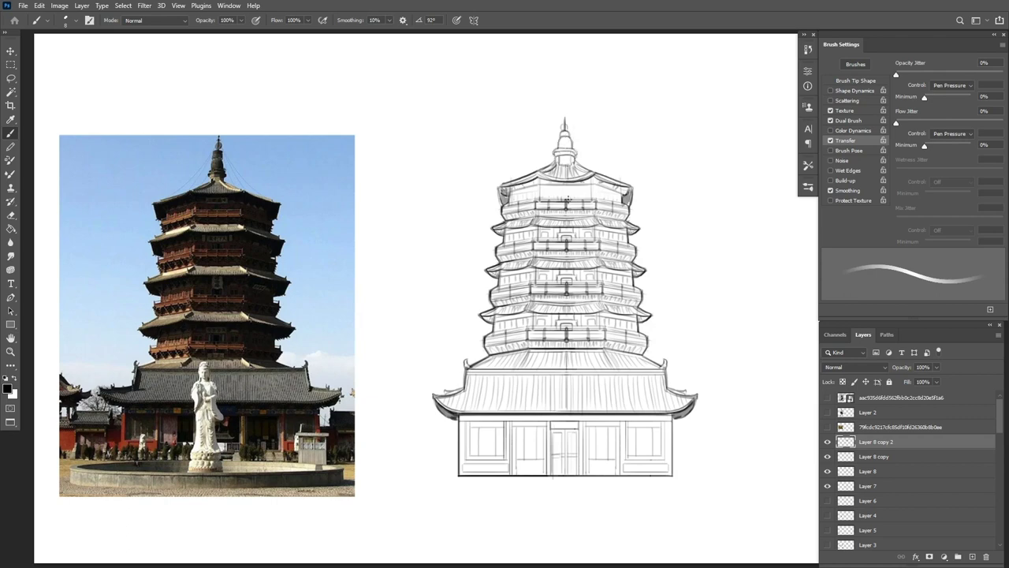
pyautogui.moveTo(512, 198)
pyautogui.mouseDown()
pyautogui.moveTo(587, 188)
pyautogui.moveTo(566, 195)
pyautogui.mouseUp()
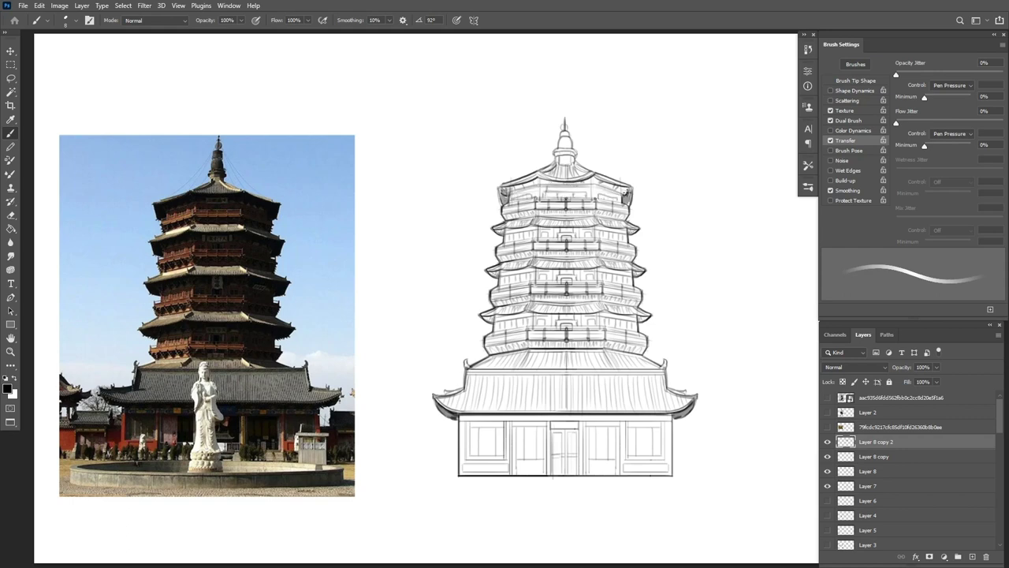
# Draw a horizontal ground line beneath the pagoda and merge the storey copies into the line-art layer.
pyautogui.moveTo(655, 372); pyautogui.dragTo(484, 368)
pyautogui.moveTo(743, 475); pyautogui.dragTo(396, 479)
pyautogui.hotkey('ctrl', 't')
pyautogui.press('Escape')
pyautogui.hotkey('ctrl', 'e')
pyautogui.hotkey('ctrl', 'e')
pyautogui.hotkey('ctrl', 'e')
# Transform the merged drawing so that the pagoda widens slightly toward its base.
pyautogui.hotkey('ctrl', 't')
pyautogui.moveTo(742, 476); pyautogui.dragTo(749, 480)
pyautogui.moveTo(405, 480); pyautogui.dragTo(397, 484)
pyautogui.press('Return')
pyautogui.press('e')
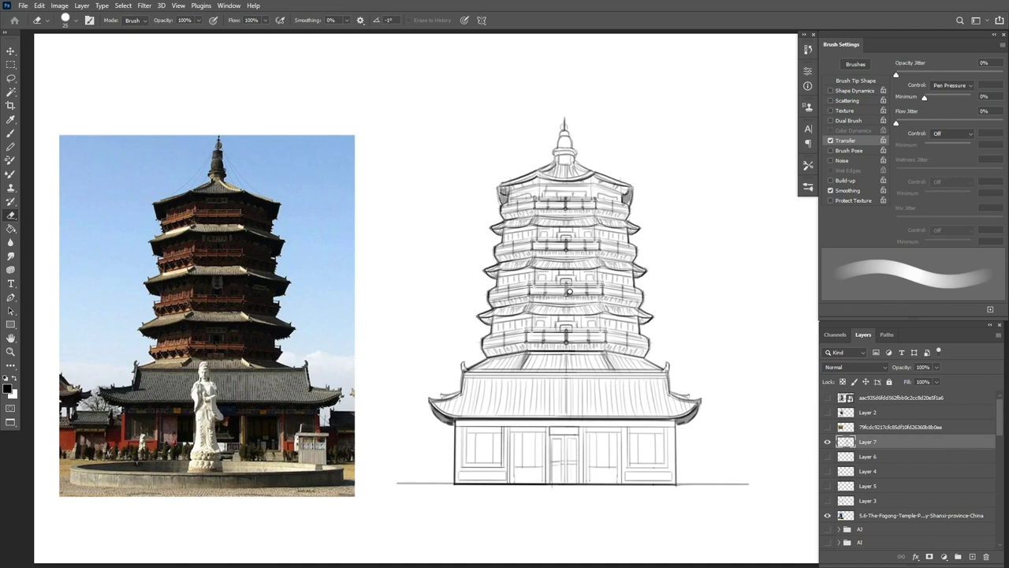
# Add a new layer and outline the ground-floor walls and lower roof silhouette with a heavier line.
pyautogui.press('b')
pyautogui.click(972, 557)
pyautogui.keyDown('shift'); pyautogui.click(676, 484); pyautogui.keyUp('shift')
pyautogui.keyDown('shift'); pyautogui.click(454, 484); pyautogui.keyUp('shift')
pyautogui.keyDown('shift'); pyautogui.click(454, 421); pyautogui.keyUp('shift')
pyautogui.moveTo(430, 401); pyautogui.dragTo(451, 424)
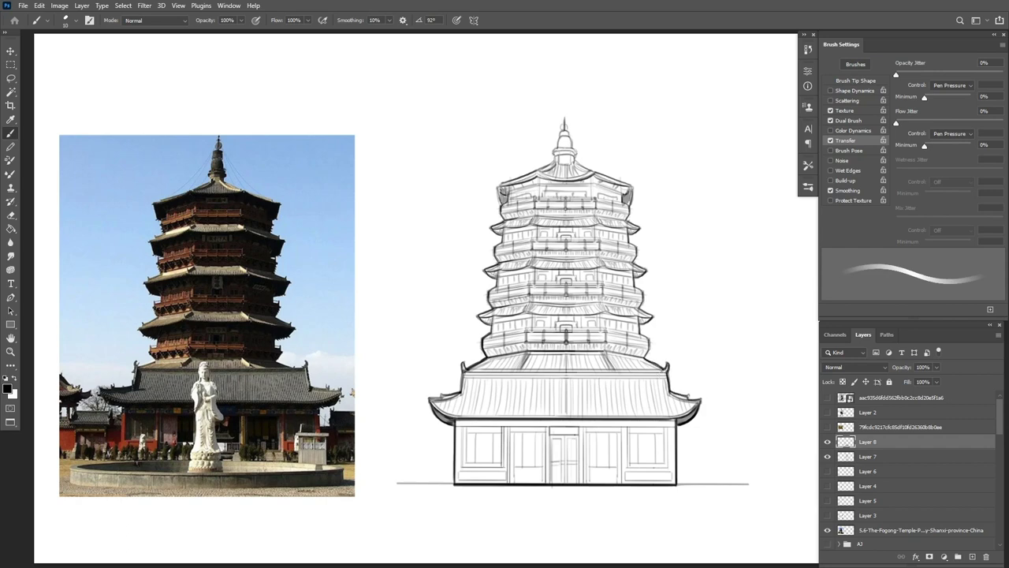
# Thicken the edges of the upper eaves from the first storey up to the topmost roof.
pyautogui.moveTo(527, 310)
pyautogui.mouseDown()
pyautogui.moveTo(606, 312)
pyautogui.moveTo(489, 319)
pyautogui.mouseUp()
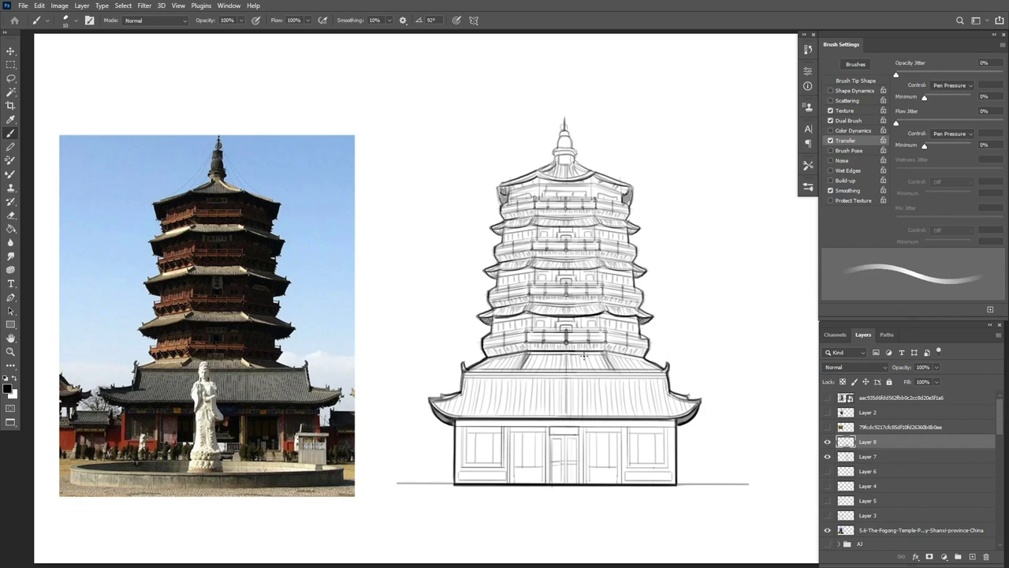
pyautogui.moveTo(495, 306); pyautogui.dragTo(590, 301)
pyautogui.moveTo(561, 267); pyautogui.dragTo(643, 271)
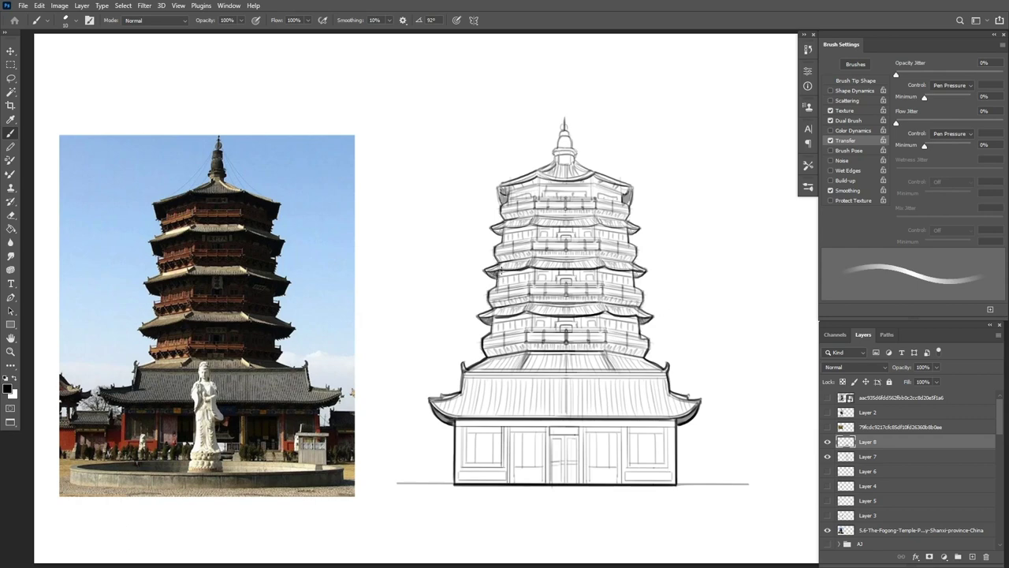
pyautogui.moveTo(495, 230); pyautogui.dragTo(635, 228)
pyautogui.moveTo(500, 186); pyautogui.dragTo(627, 181)
pyautogui.keyDown('shift'); pyautogui.click(676, 420); pyautogui.keyUp('shift')
# Shade the eave's shadow across the ground-floor walls on a new layer and trim its lower edge with the eraser.
pyautogui.click(972, 556)
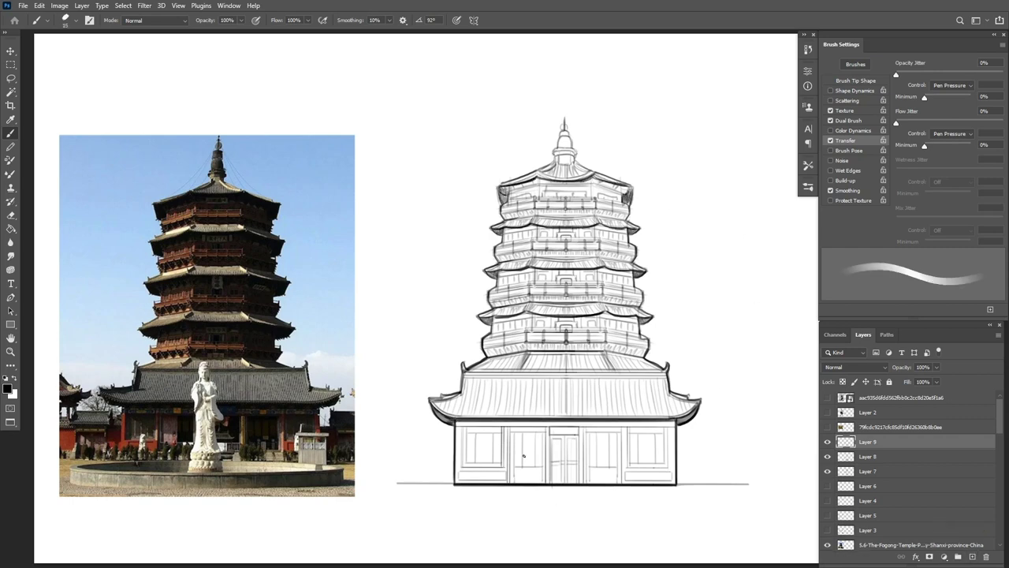
pyautogui.press(']')
pyautogui.press(']')
pyautogui.press(']')
pyautogui.press(']')
pyautogui.press(']')
pyautogui.press(']')
pyautogui.press(']')
pyautogui.press(']')
pyautogui.moveTo(466, 432)
pyautogui.mouseDown()
pyautogui.moveTo(667, 435)
pyautogui.moveTo(468, 434)
pyautogui.mouseUp()
pyautogui.hotkey('ctrl', 'z')
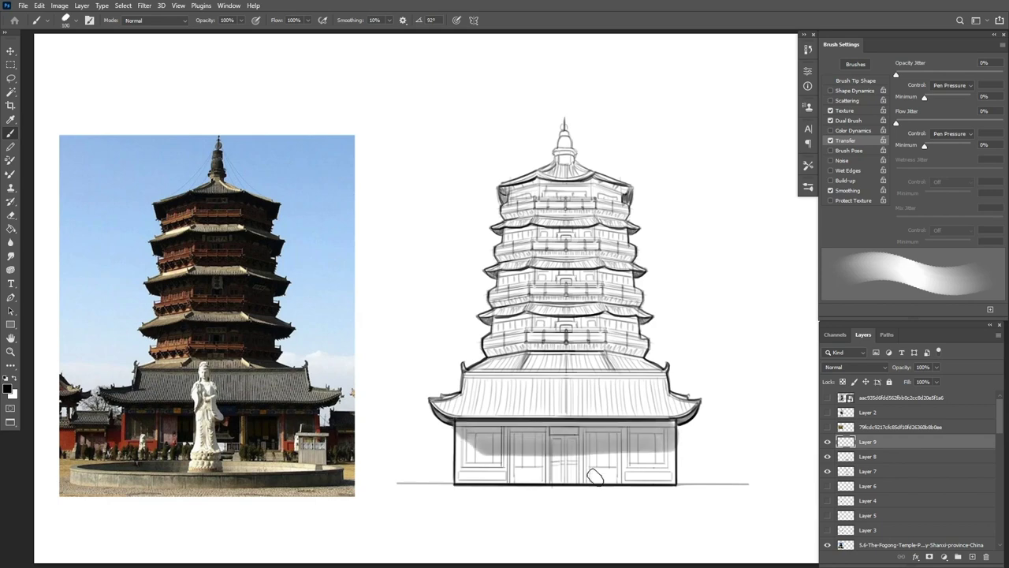
pyautogui.press('e')
pyautogui.click(675, 458)
pyautogui.keyDown('shift'); pyautogui.click(473, 461); pyautogui.keyUp('shift')
# Shade the band below the ridge of the lower roof and the right side of the slope above it.
pyautogui.press('b')
pyautogui.moveTo(465, 377); pyautogui.dragTo(667, 373)
pyautogui.press('[')
pyautogui.press('[')
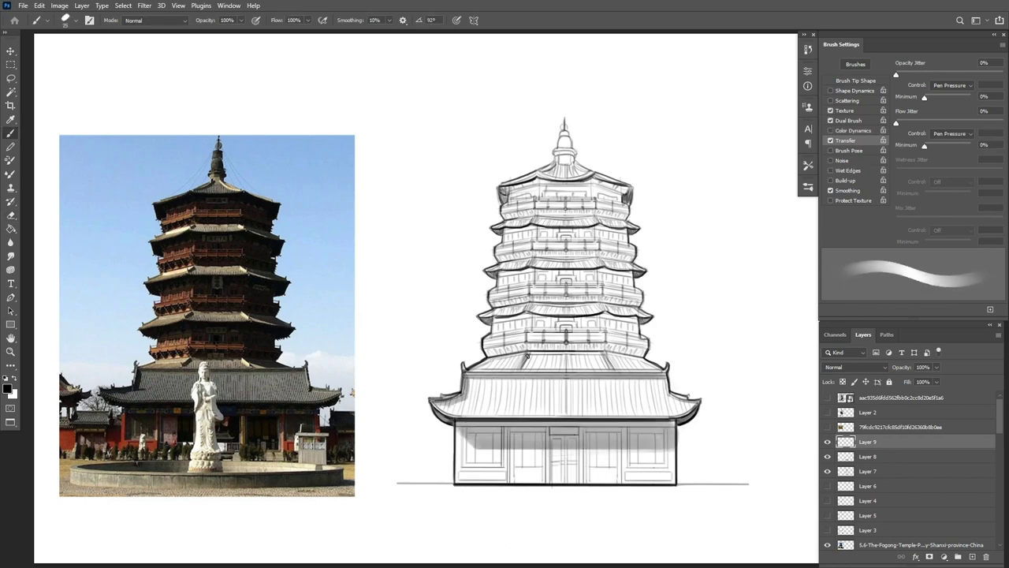
pyautogui.moveTo(612, 357); pyautogui.dragTo(664, 370)
pyautogui.press('e')
pyautogui.press('b')
pyautogui.press(']')
pyautogui.press(']')
pyautogui.press(']')
pyautogui.press(']')
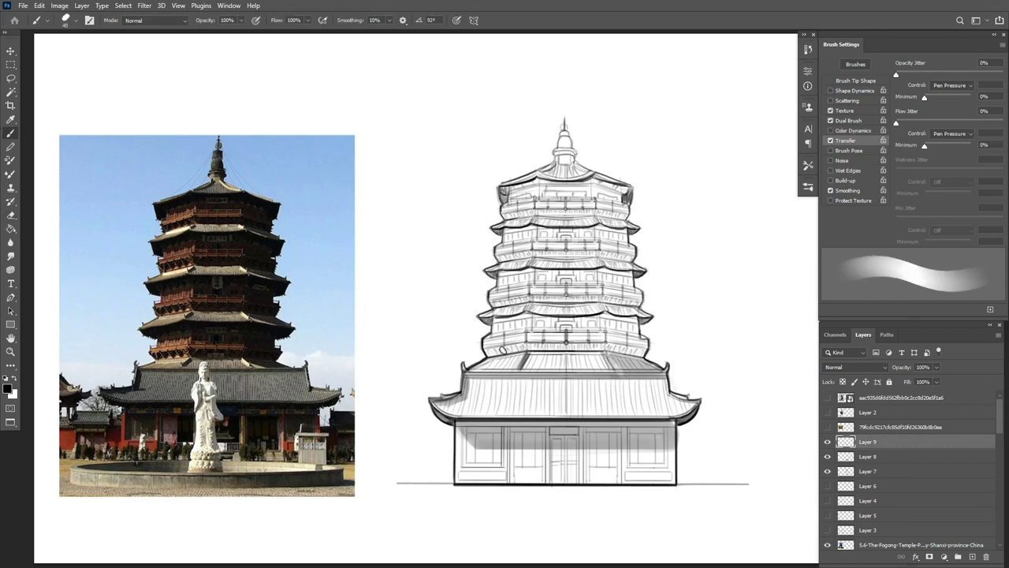
pyautogui.moveTo(486, 349); pyautogui.dragTo(623, 347)
pyautogui.moveTo(489, 326)
pyautogui.mouseDown()
pyautogui.moveTo(608, 317)
pyautogui.moveTo(628, 336)
pyautogui.moveTo(536, 319)
pyautogui.moveTo(638, 327)
pyautogui.moveTo(648, 343)
pyautogui.moveTo(573, 336)
pyautogui.mouseUp()
pyautogui.keyDown('alt'); pyautogui.click(604, 321); pyautogui.keyUp('alt')
pyautogui.press('d')
pyautogui.hotkey('ctrl', 'z')
pyautogui.hotkey('ctrl', 'z')
pyautogui.hotkey('ctrl', 'z')
# Shade the storey walls beneath the eave and the bands under the tower's balconies.
pyautogui.press(']')
pyautogui.press(']')
pyautogui.moveTo(646, 315)
pyautogui.mouseDown()
pyautogui.moveTo(484, 306)
pyautogui.moveTo(639, 301)
pyautogui.mouseUp()
pyautogui.press('[')
pyautogui.press('[')
pyautogui.press('[')
pyautogui.moveTo(484, 350); pyautogui.dragTo(648, 351)
pyautogui.moveTo(508, 257); pyautogui.dragTo(632, 256)
pyautogui.moveTo(501, 214); pyautogui.dragTo(629, 214)
# Deepen the shadows under the eaves and shade the right-hand faces of the upper storeys with a larger brush.
pyautogui.press(']')
pyautogui.press(']')
pyautogui.press(']')
pyautogui.moveTo(605, 264); pyautogui.dragTo(636, 272)
pyautogui.press(']')
pyautogui.press(']')
pyautogui.press(']')
pyautogui.press(']')
pyautogui.moveTo(601, 181); pyautogui.dragTo(605, 299)
pyautogui.moveTo(606, 261)
pyautogui.mouseDown()
pyautogui.moveTo(615, 347)
pyautogui.moveTo(592, 173)
pyautogui.mouseUp()
pyautogui.press('e')
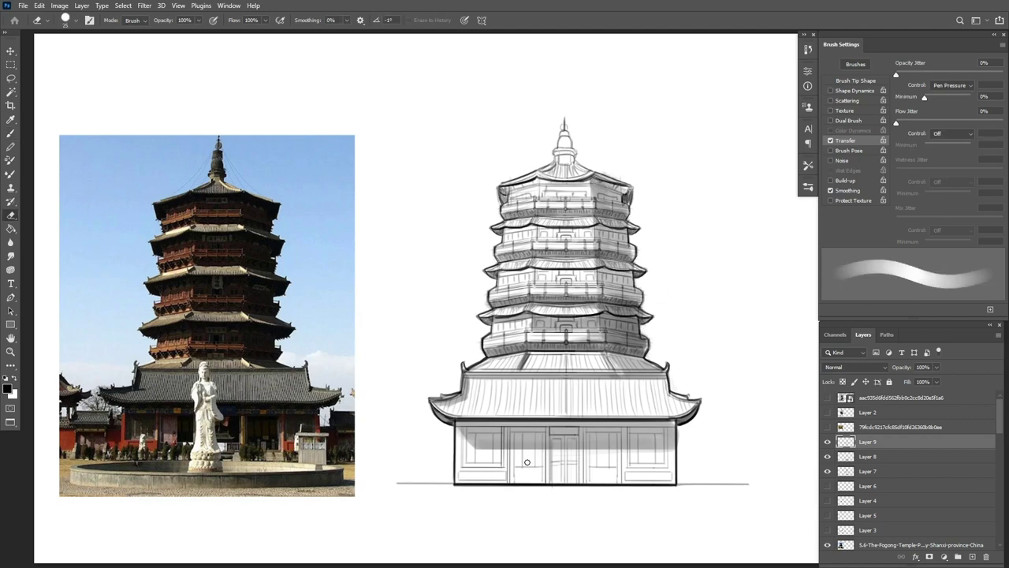
# Shade the top storey beneath the roof and the small upper roof at the spire's base, adjusting the brush size.
pyautogui.press('b')
pyautogui.moveTo(501, 191)
pyautogui.mouseDown()
pyautogui.moveTo(629, 187)
pyautogui.moveTo(590, 197)
pyautogui.moveTo(530, 188)
pyautogui.moveTo(612, 181)
pyautogui.mouseUp()
pyautogui.press('[')
pyautogui.press(']')
pyautogui.press('[')
pyautogui.press('[')
pyautogui.press('[')
pyautogui.press(']')
pyautogui.moveTo(566, 158)
pyautogui.mouseDown()
pyautogui.moveTo(566, 127)
pyautogui.moveTo(581, 172)
pyautogui.mouseUp()
# Shade the windows and door panels across the pagoda's ground floor.
pyautogui.moveTo(518, 439)
pyautogui.mouseDown()
pyautogui.moveTo(530, 463)
pyautogui.moveTo(522, 454)
pyautogui.mouseUp()
pyautogui.moveTo(593, 435)
pyautogui.mouseDown()
pyautogui.moveTo(608, 462)
pyautogui.moveTo(603, 451)
pyautogui.mouseUp()
pyautogui.moveTo(654, 461)
pyautogui.mouseDown()
pyautogui.moveTo(630, 436)
pyautogui.moveTo(658, 456)
pyautogui.moveTo(661, 436)
pyautogui.mouseUp()
pyautogui.press(']')
pyautogui.moveTo(554, 438)
pyautogui.mouseDown()
pyautogui.moveTo(573, 478)
pyautogui.moveTo(555, 477)
pyautogui.mouseUp()
pyautogui.moveTo(490, 458)
pyautogui.mouseDown()
pyautogui.moveTo(499, 436)
pyautogui.moveTo(482, 456)
pyautogui.mouseUp()
# Darken the wall bands beneath the eaves and the lowest balcony of the pagoda tower.
pyautogui.moveTo(486, 318); pyautogui.dragTo(520, 320)
pyautogui.moveTo(495, 273); pyautogui.dragTo(631, 272)
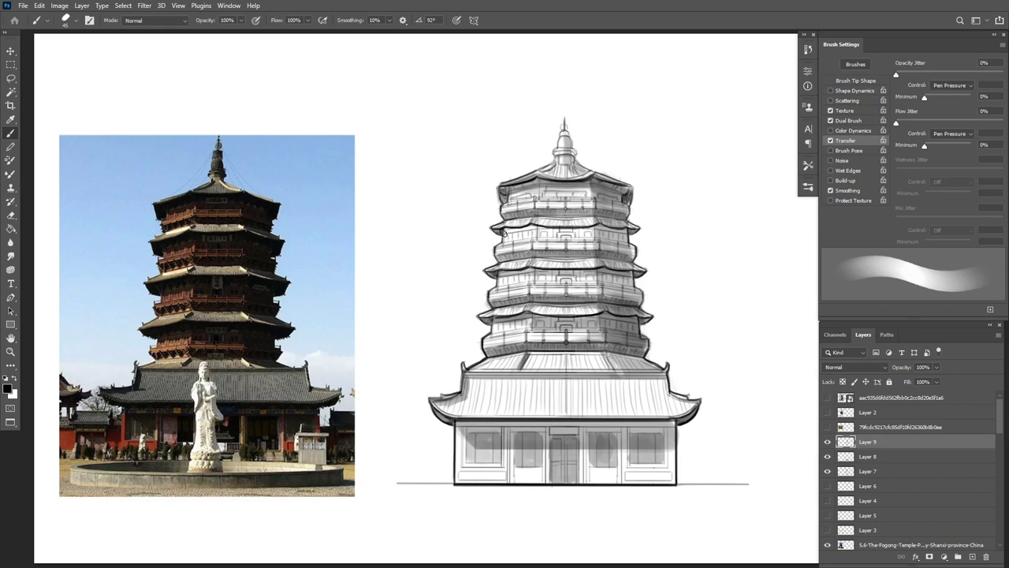
pyautogui.moveTo(505, 230); pyautogui.dragTo(631, 229)
pyautogui.moveTo(492, 352); pyautogui.dragTo(647, 347)
# Move the finished pagoda drawing's layers together to the right, leaving space beside the reference photo.
pyautogui.press('z')
pyautogui.moveTo(643, 509); pyautogui.dragTo(576, 481)
pyautogui.moveTo(576, 481); pyautogui.dragTo(462, 413)
pyautogui.keyDown('shift'); pyautogui.click(861, 473); pyautogui.keyUp('shift')
pyautogui.press('v')
pyautogui.moveTo(457, 454); pyautogui.dragTo(658, 454)
# Show the Layer 6 block-in, fit it between the photo and the finished pagoda, and toggle the remaining construction layers.
pyautogui.click(858, 487)
pyautogui.click(827, 485)
pyautogui.moveTo(725, 497); pyautogui.dragTo(664, 492)
pyautogui.hotkey('ctrl', 't')
pyautogui.moveTo(424, 141); pyautogui.dragTo(424, 135)
pyautogui.press('Return')
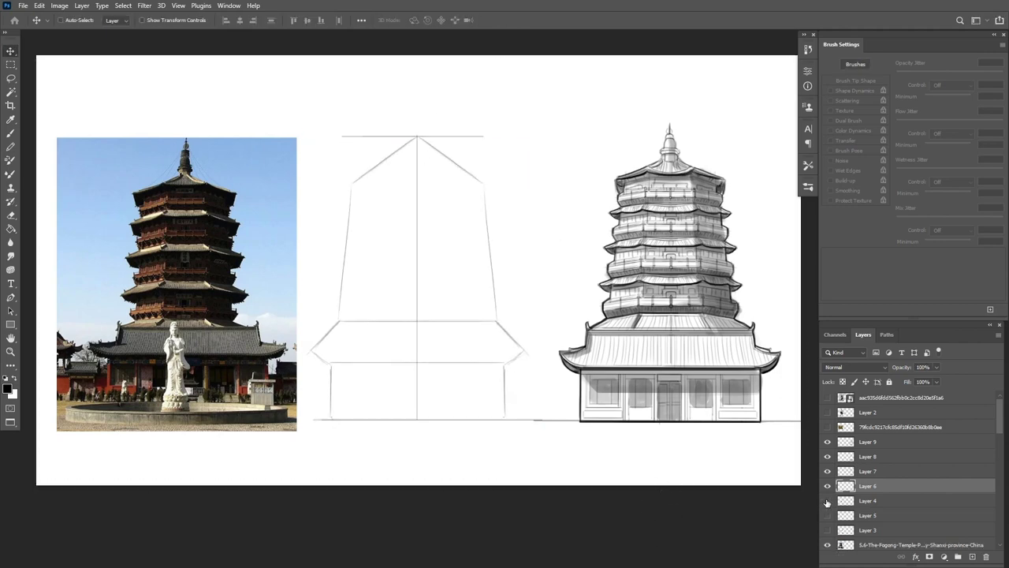
pyautogui.moveTo(827, 502); pyautogui.dragTo(827, 530)
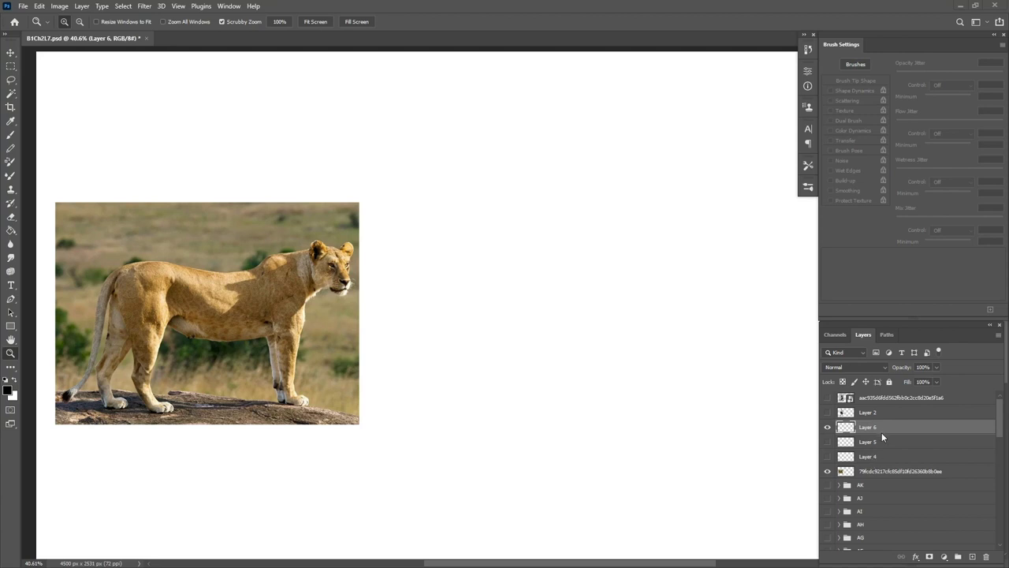
# Examine the lioness photo's construction shapes by briefly showing Layers 4 and 5 over it.
pyautogui.click(881, 458)
pyautogui.click(827, 457)
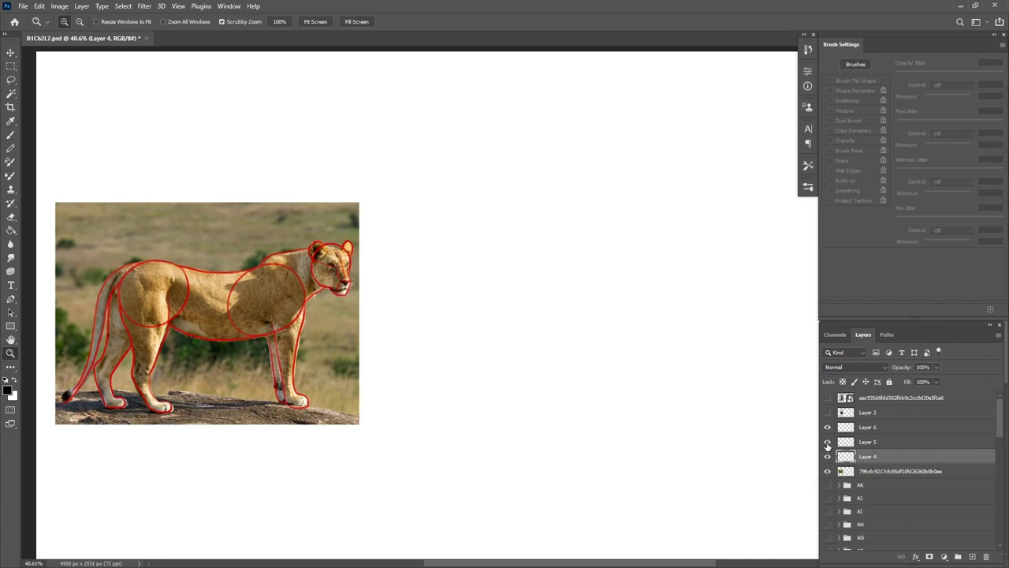
pyautogui.click(826, 442)
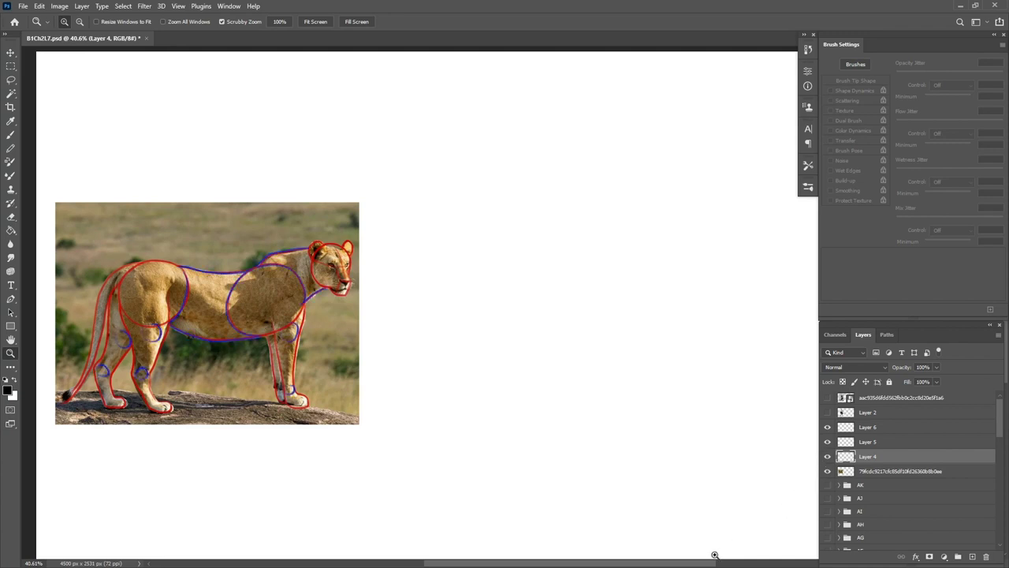
pyautogui.moveTo(828, 443); pyautogui.dragTo(828, 457)
pyautogui.click(827, 472)
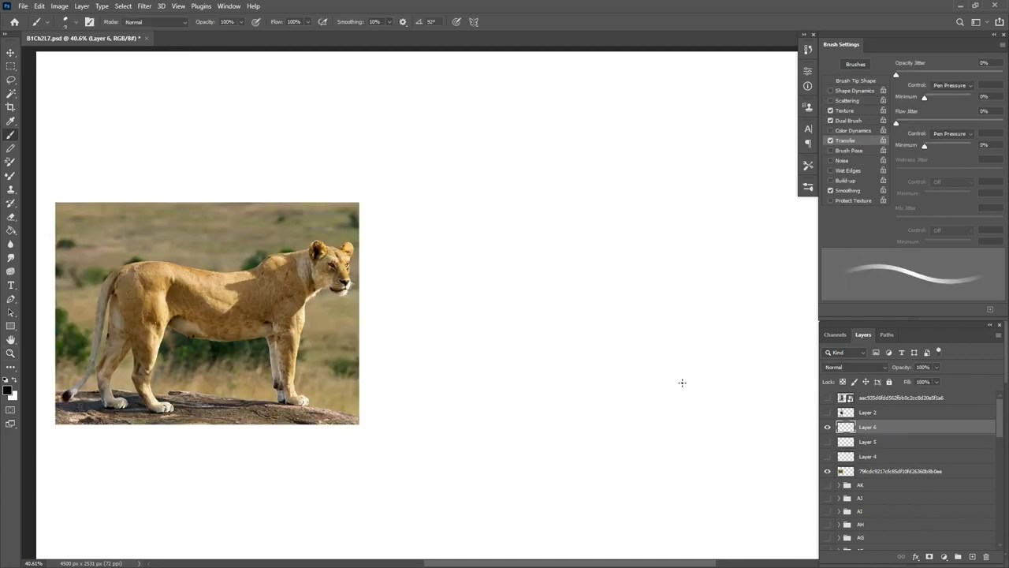
# Draw horizontal and vertical guide lines marking the height and width of the lioness beside the photo.
pyautogui.moveTo(428, 242); pyautogui.dragTo(747, 242)
pyautogui.moveTo(432, 242); pyautogui.dragTo(433, 384)
pyautogui.moveTo(685, 242); pyautogui.dragTo(686, 383)
pyautogui.moveTo(428, 416); pyautogui.dragTo(709, 416)
pyautogui.moveTo(701, 242); pyautogui.dragTo(701, 415)
# On a new layer, sketch the head, chest and rump circles and the line of the lioness's back.
pyautogui.hotkey('ctrl', 'shift', 'alt', 'n')
pyautogui.moveTo(655, 259)
pyautogui.mouseDown()
pyautogui.moveTo(703, 298)
pyautogui.moveTo(693, 271)
pyautogui.moveTo(691, 287)
pyautogui.moveTo(676, 269)
pyautogui.moveTo(689, 290)
pyautogui.moveTo(679, 290)
pyautogui.moveTo(673, 269)
pyautogui.moveTo(670, 284)
pyautogui.moveTo(689, 268)
pyautogui.moveTo(688, 277)
pyautogui.moveTo(687, 252)
pyautogui.moveTo(652, 261)
pyautogui.mouseUp()
pyautogui.press('e')
pyautogui.press('b')
pyautogui.moveTo(641, 309)
pyautogui.mouseDown()
pyautogui.moveTo(633, 276)
pyautogui.moveTo(637, 314)
pyautogui.moveTo(668, 285)
pyautogui.moveTo(617, 259)
pyautogui.moveTo(603, 270)
pyautogui.moveTo(631, 260)
pyautogui.moveTo(498, 276)
pyautogui.mouseUp()
pyautogui.hotkey('ctrl', 'z')
pyautogui.hotkey('ctrl', 'z')
pyautogui.moveTo(603, 271); pyautogui.dragTo(508, 271)
pyautogui.moveTo(513, 276); pyautogui.dragTo(481, 321)
# Clean up the chest circle with the eraser and sketch the belly line, neck and shoulder.
pyautogui.press('e')
pyautogui.moveTo(611, 272)
pyautogui.mouseDown()
pyautogui.moveTo(640, 288)
pyautogui.moveTo(590, 282)
pyautogui.moveTo(649, 336)
pyautogui.moveTo(648, 307)
pyautogui.mouseUp()
pyautogui.press('b')
pyautogui.moveTo(512, 319); pyautogui.dragTo(628, 331)
pyautogui.moveTo(671, 288)
pyautogui.mouseDown()
pyautogui.moveTo(614, 323)
pyautogui.moveTo(634, 269)
pyautogui.moveTo(600, 299)
pyautogui.mouseUp()
pyautogui.moveTo(605, 272)
pyautogui.mouseDown()
pyautogui.moveTo(641, 286)
pyautogui.moveTo(633, 315)
pyautogui.moveTo(642, 309)
pyautogui.mouseUp()
# Sketch the front legs, then select part of them and adjust their shape with Free Transform.
pyautogui.moveTo(621, 311)
pyautogui.mouseDown()
pyautogui.moveTo(617, 334)
pyautogui.moveTo(634, 297)
pyautogui.moveTo(640, 348)
pyautogui.moveTo(611, 342)
pyautogui.moveTo(627, 396)
pyautogui.moveTo(641, 318)
pyautogui.moveTo(624, 401)
pyautogui.moveTo(630, 391)
pyautogui.moveTo(654, 413)
pyautogui.mouseUp()
pyautogui.press('l')
pyautogui.moveTo(640, 362)
pyautogui.mouseDown()
pyautogui.moveTo(669, 428)
pyautogui.moveTo(611, 364)
pyautogui.mouseUp()
pyautogui.hotkey('ctrl', 't')
pyautogui.moveTo(631, 443); pyautogui.dragTo(631, 429)
pyautogui.press('Return')
pyautogui.hotkey('ctrl', 'd')
# Sketch the near and far hind legs with their joints and paws.
pyautogui.press('b')
pyautogui.moveTo(519, 319)
pyautogui.mouseDown()
pyautogui.moveTo(541, 312)
pyautogui.moveTo(571, 339)
pyautogui.moveTo(600, 339)
pyautogui.moveTo(510, 339)
pyautogui.mouseUp()
pyautogui.moveTo(493, 274)
pyautogui.mouseDown()
pyautogui.moveTo(504, 314)
pyautogui.moveTo(493, 351)
pyautogui.moveTo(513, 336)
pyautogui.moveTo(493, 326)
pyautogui.moveTo(487, 369)
pyautogui.mouseUp()
pyautogui.moveTo(518, 324)
pyautogui.mouseDown()
pyautogui.moveTo(492, 387)
pyautogui.moveTo(504, 411)
pyautogui.moveTo(503, 371)
pyautogui.moveTo(506, 416)
pyautogui.moveTo(522, 409)
pyautogui.mouseUp()
pyautogui.moveTo(487, 347)
pyautogui.mouseDown()
pyautogui.moveTo(462, 395)
pyautogui.moveTo(482, 407)
pyautogui.moveTo(470, 409)
pyautogui.mouseUp()
pyautogui.moveTo(466, 280)
pyautogui.mouseDown()
pyautogui.moveTo(449, 386)
pyautogui.moveTo(446, 376)
pyautogui.moveTo(473, 417)
pyautogui.mouseUp()
pyautogui.moveTo(463, 344)
pyautogui.mouseDown()
pyautogui.moveTo(451, 392)
pyautogui.moveTo(471, 369)
pyautogui.mouseUp()
pyautogui.moveTo(471, 295); pyautogui.dragTo(486, 345)
# Select the sketched head with the Lasso and adjust its placement slightly.
pyautogui.press('l')
pyautogui.moveTo(686, 231)
pyautogui.mouseDown()
pyautogui.moveTo(675, 295)
pyautogui.moveTo(688, 231)
pyautogui.mouseUp()
pyautogui.moveTo(699, 325); pyautogui.dragTo(704, 326)
pyautogui.hotkey('ctrl', 'd')
pyautogui.press('b')
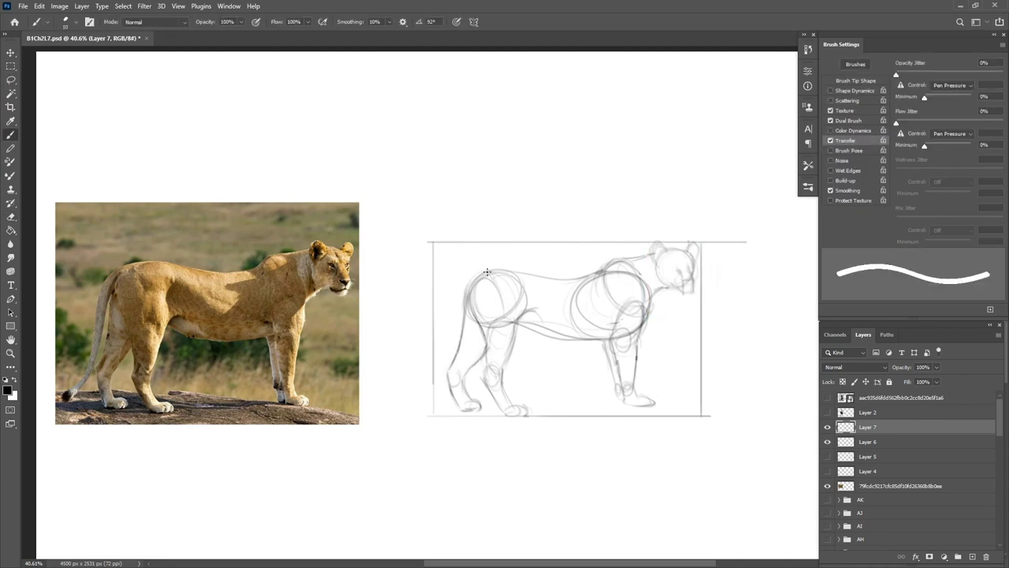
# Sketch the curved tail down to its tuft and firm up the back line and facial guides.
pyautogui.moveTo(479, 272)
pyautogui.mouseDown()
pyautogui.moveTo(443, 330)
pyautogui.moveTo(410, 419)
pyautogui.mouseUp()
pyautogui.moveTo(470, 284); pyautogui.dragTo(419, 425)
pyautogui.hotkey('ctrl', 'z')
pyautogui.hotkey('ctrl', 'z')
pyautogui.hotkey('ctrl', 'z')
pyautogui.moveTo(440, 380)
pyautogui.mouseDown()
pyautogui.moveTo(411, 418)
pyautogui.moveTo(421, 409)
pyautogui.mouseUp()
pyautogui.press('e')
pyautogui.press('b')
pyautogui.moveTo(435, 387); pyautogui.dragTo(424, 411)
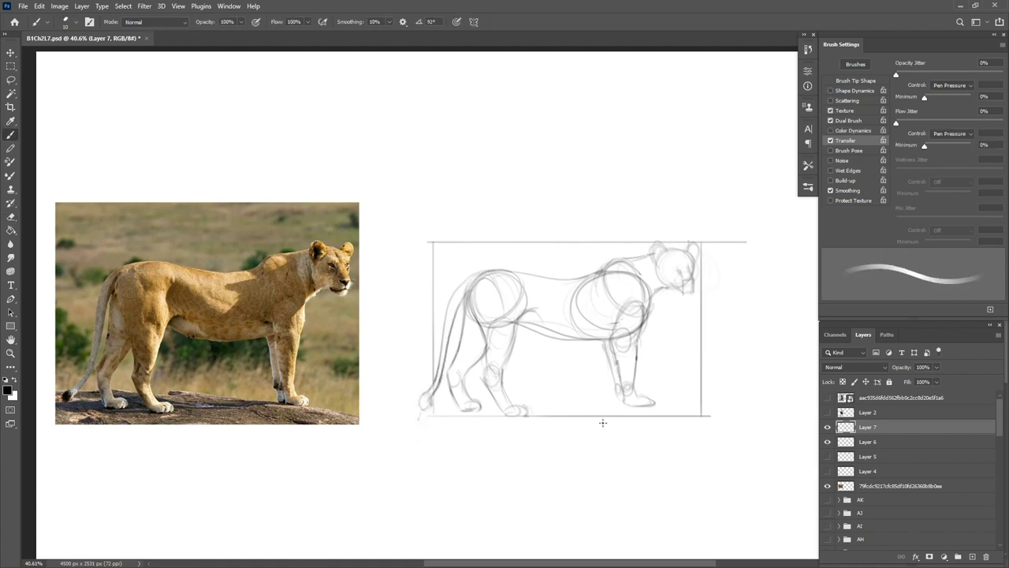
pyautogui.moveTo(607, 266); pyautogui.dragTo(469, 281)
pyautogui.moveTo(683, 273)
pyautogui.mouseDown()
pyautogui.moveTo(662, 268)
pyautogui.moveTo(684, 274)
pyautogui.mouseUp()
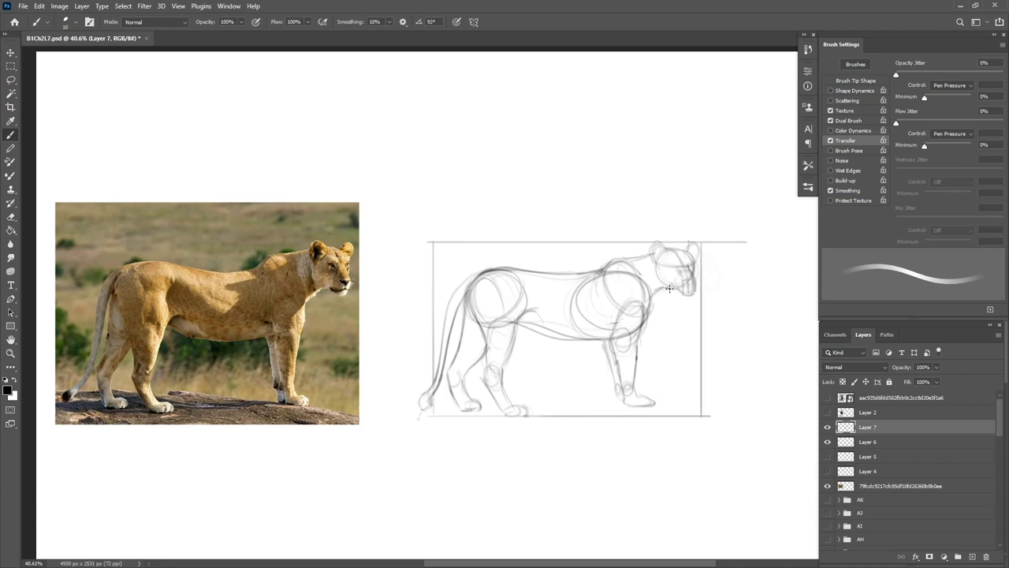
# Set the rough sketch layer's opacity to 40% and add one new layer above it.
pyautogui.press('v')
pyautogui.press('4')
pyautogui.doubleClick(972, 557)
pyautogui.hotkey('ctrl', 'z')
# Move the lioness sketch layers closer to the photo and make the new top layer active for brush linework.
pyautogui.keyDown('shift'); pyautogui.click(853, 459); pyautogui.keyUp('shift')
pyautogui.moveTo(769, 467); pyautogui.dragTo(693, 474)
pyautogui.click(838, 458)
pyautogui.click(867, 442)
pyautogui.click(872, 428)
pyautogui.scroll(4, 481, 331)
pyautogui.press('Tab')
pyautogui.moveTo(477, 328); pyautogui.dragTo(609, 319)
pyautogui.press('b')
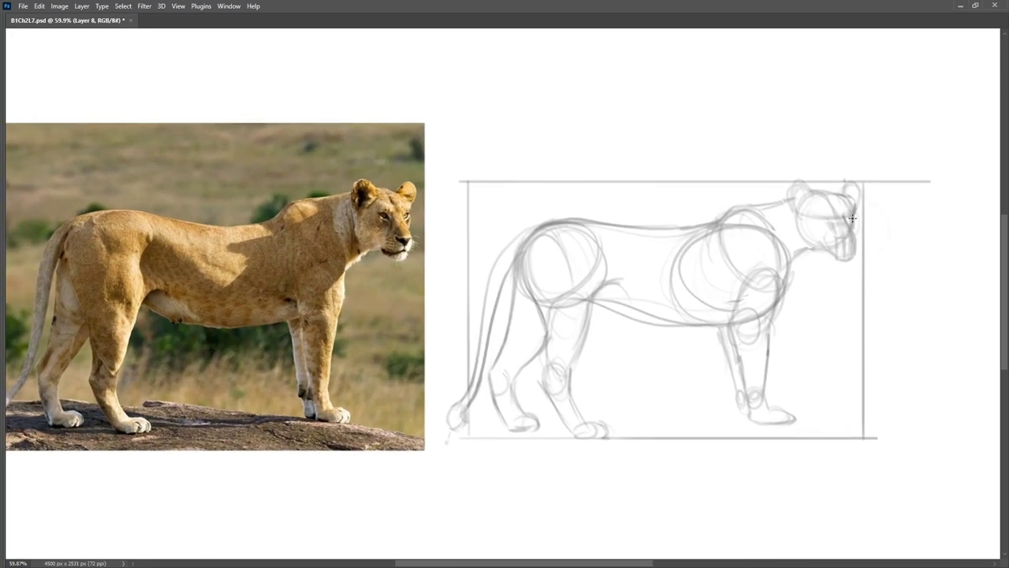
# Draw the lioness's nose, mouth, chin and both eyes in darker lines.
pyautogui.press('e')
pyautogui.press('b')
pyautogui.press('Tab')
pyautogui.press('Tab')
pyautogui.moveTo(854, 243)
pyautogui.mouseDown()
pyautogui.moveTo(839, 237)
pyautogui.moveTo(846, 251)
pyautogui.mouseUp()
pyautogui.moveTo(829, 250); pyautogui.dragTo(847, 257)
pyautogui.moveTo(807, 241); pyautogui.dragTo(819, 250)
pyautogui.moveTo(819, 218); pyautogui.dragTo(824, 223)
pyautogui.click(849, 208)
pyautogui.click(853, 212)
pyautogui.click(848, 215)
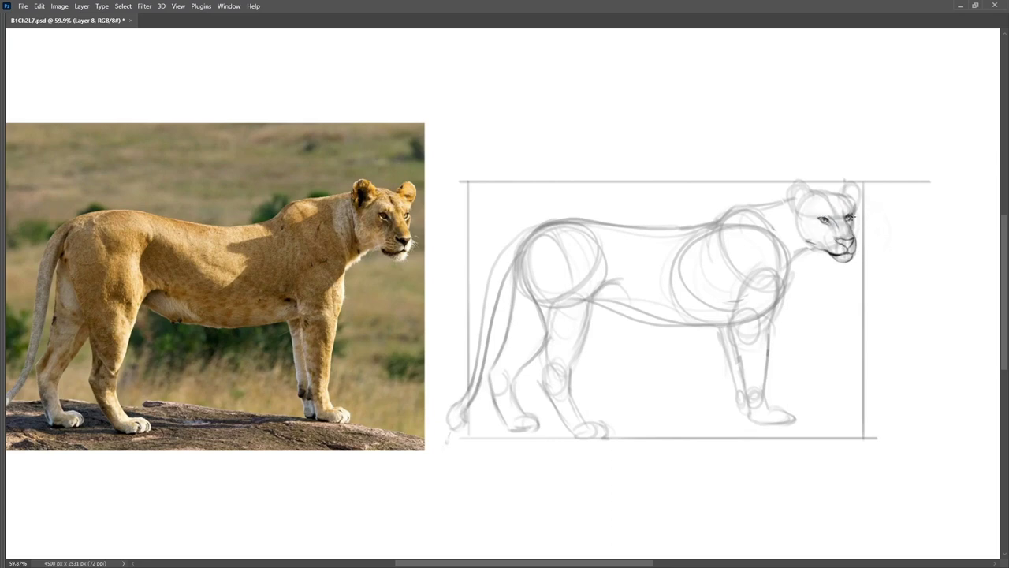
# Outline the ears, head, chest and near foreleg, and adjust the linework with Free Transform.
pyautogui.moveTo(857, 203)
pyautogui.mouseDown()
pyautogui.moveTo(851, 184)
pyautogui.moveTo(843, 194)
pyautogui.moveTo(792, 195)
pyautogui.moveTo(798, 207)
pyautogui.moveTo(800, 186)
pyautogui.moveTo(798, 235)
pyautogui.moveTo(821, 240)
pyautogui.moveTo(792, 268)
pyautogui.moveTo(799, 265)
pyautogui.moveTo(774, 319)
pyautogui.moveTo(766, 382)
pyautogui.moveTo(774, 413)
pyautogui.moveTo(793, 418)
pyautogui.moveTo(755, 419)
pyautogui.mouseUp()
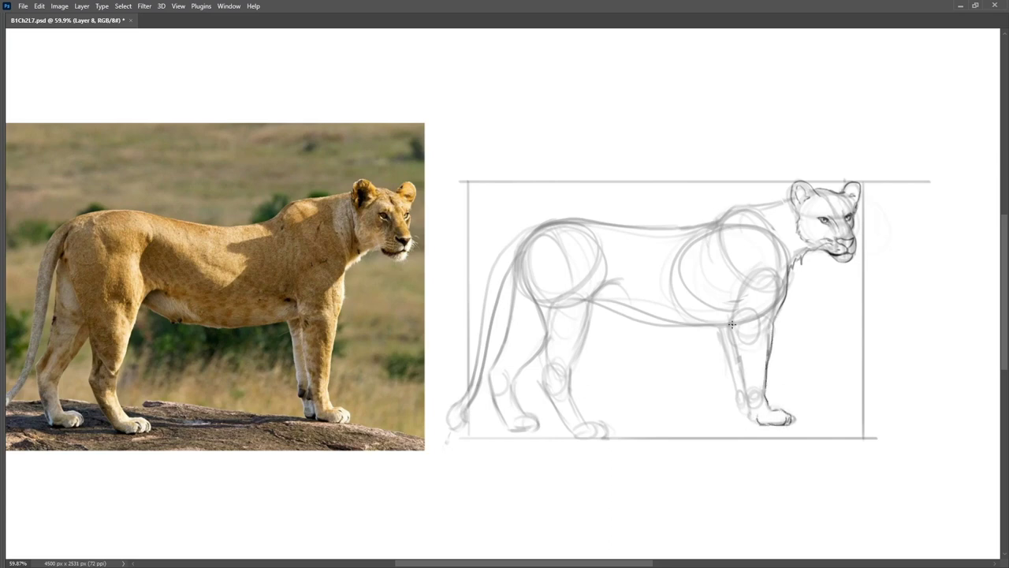
pyautogui.moveTo(724, 304)
pyautogui.mouseDown()
pyautogui.moveTo(761, 424)
pyautogui.moveTo(757, 399)
pyautogui.mouseUp()
pyautogui.hotkey('ctrl', 't')
pyautogui.moveTo(783, 443)
pyautogui.mouseDown()
pyautogui.moveTo(785, 414)
pyautogui.moveTo(763, 422)
pyautogui.mouseUp()
pyautogui.press('Return')
# Outline the belly with its fur tufts and the far foreleg down to the paw.
pyautogui.moveTo(732, 324)
pyautogui.mouseDown()
pyautogui.moveTo(666, 333)
pyautogui.moveTo(592, 308)
pyautogui.moveTo(629, 334)
pyautogui.mouseUp()
pyautogui.press('e')
pyautogui.press('b')
pyautogui.moveTo(625, 326); pyautogui.dragTo(604, 316)
pyautogui.moveTo(604, 316); pyautogui.dragTo(592, 308)
pyautogui.moveTo(720, 331); pyautogui.dragTo(748, 422)
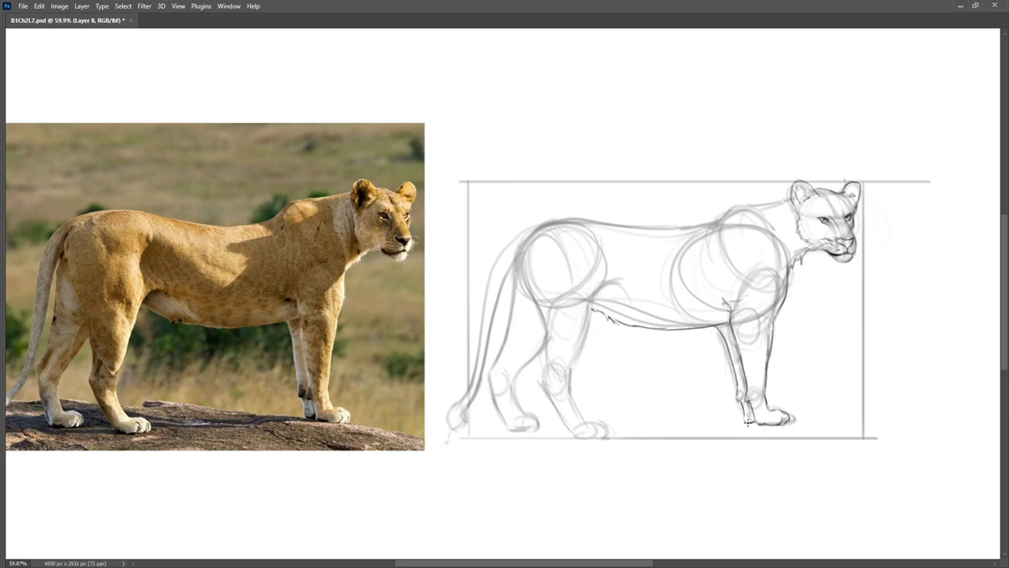
# Outline the back and outer edge of the tail, then the near hind leg and thigh contour.
pyautogui.moveTo(789, 200)
pyautogui.mouseDown()
pyautogui.moveTo(719, 217)
pyautogui.moveTo(558, 221)
pyautogui.moveTo(514, 240)
pyautogui.moveTo(452, 417)
pyautogui.moveTo(462, 412)
pyautogui.mouseUp()
pyautogui.moveTo(532, 234)
pyautogui.mouseDown()
pyautogui.moveTo(524, 261)
pyautogui.moveTo(543, 394)
pyautogui.moveTo(568, 430)
pyautogui.mouseUp()
pyautogui.moveTo(566, 363)
pyautogui.mouseDown()
pyautogui.moveTo(586, 430)
pyautogui.moveTo(604, 433)
pyautogui.moveTo(577, 438)
pyautogui.mouseUp()
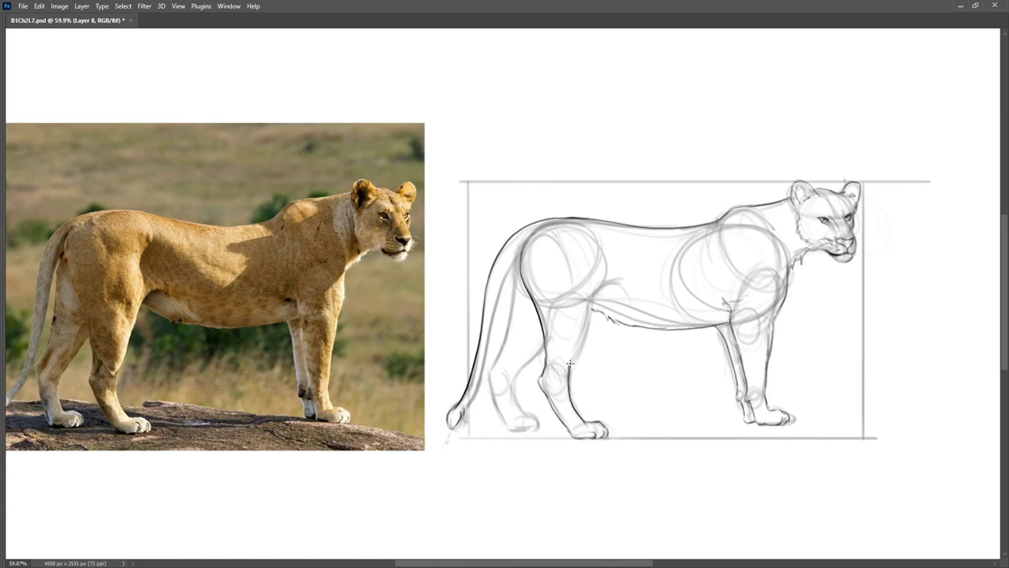
pyautogui.moveTo(593, 290)
pyautogui.mouseDown()
pyautogui.moveTo(573, 360)
pyautogui.moveTo(605, 250)
pyautogui.mouseUp()
# Outline the far hind leg with its paw and the inner edge of the tail.
pyautogui.moveTo(546, 334)
pyautogui.mouseDown()
pyautogui.moveTo(512, 380)
pyautogui.moveTo(514, 429)
pyautogui.moveTo(531, 416)
pyautogui.moveTo(538, 428)
pyautogui.mouseUp()
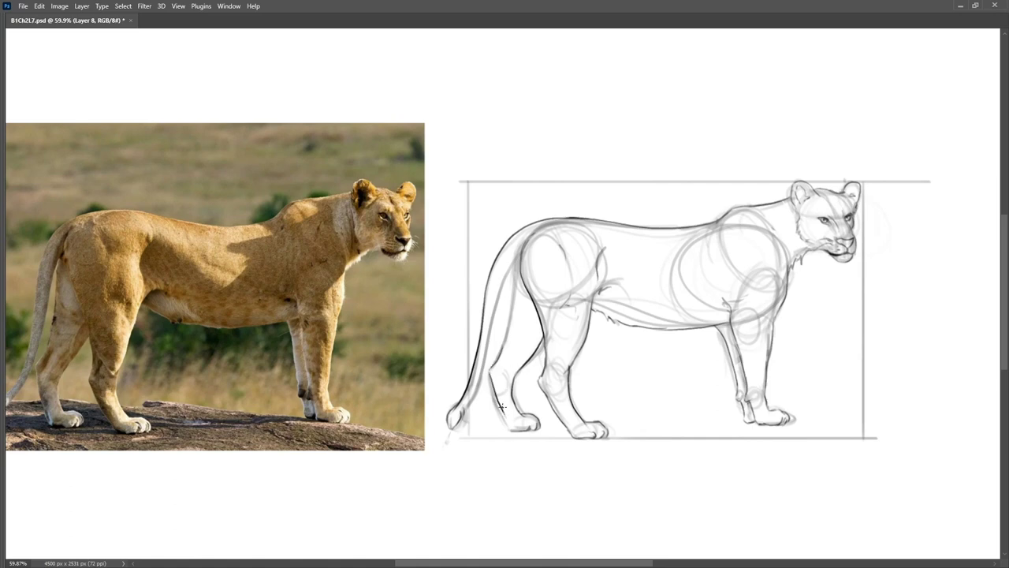
pyautogui.moveTo(489, 372); pyautogui.dragTo(509, 430)
pyautogui.moveTo(516, 263)
pyautogui.mouseDown()
pyautogui.moveTo(504, 345)
pyautogui.moveTo(483, 327)
pyautogui.moveTo(476, 401)
pyautogui.moveTo(463, 410)
pyautogui.mouseUp()
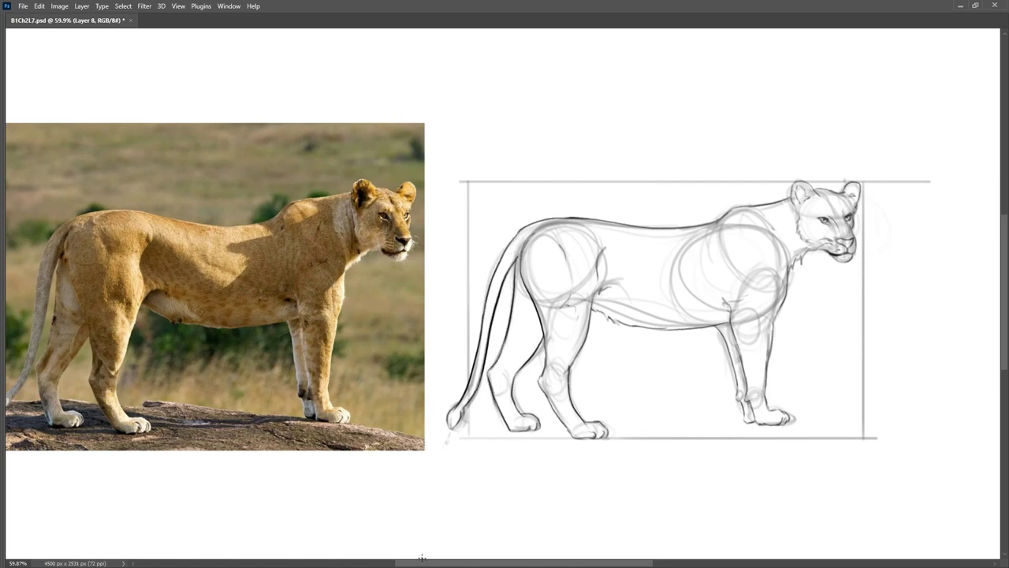
# Select the far side of the lioness's head and reshape it so the far ear sits slightly further out.
pyautogui.press('l')
pyautogui.moveTo(816, 263); pyautogui.dragTo(821, 267)
pyautogui.hotkey('ctrl', 't')
pyautogui.rightClick(854, 228)
pyautogui.click(874, 308)
pyautogui.moveTo(883, 195); pyautogui.dragTo(895, 190)
pyautogui.press('Return')
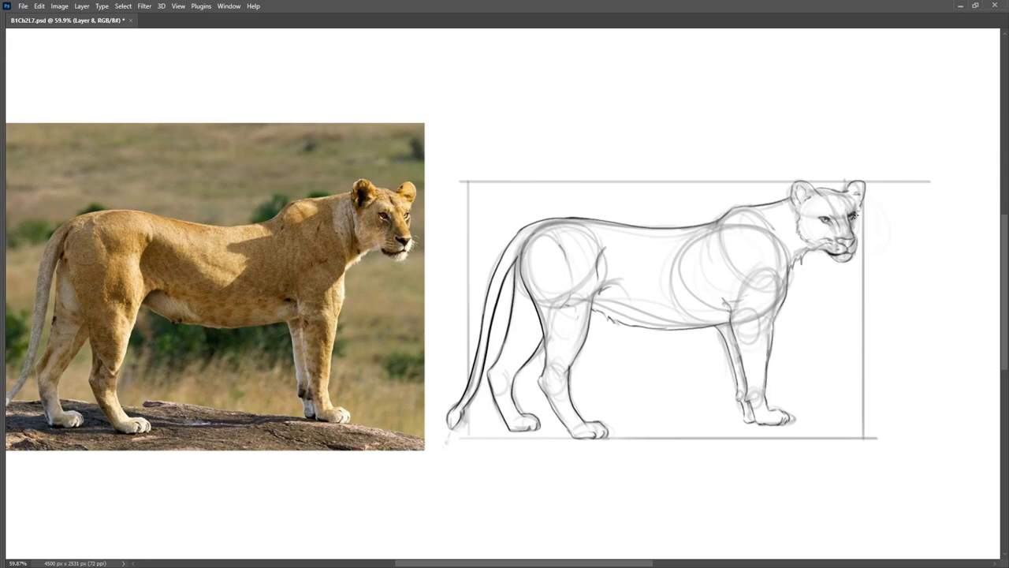
# Add whiskers, fur under the jaw, neck contours and the skin folds along the flank and belly.
pyautogui.moveTo(852, 245); pyautogui.dragTo(867, 242)
pyautogui.moveTo(851, 249); pyautogui.dragTo(870, 252)
pyautogui.hotkey('ctrl', 'z')
pyautogui.moveTo(812, 252); pyautogui.dragTo(791, 272)
pyautogui.moveTo(792, 220)
pyautogui.mouseDown()
pyautogui.moveTo(799, 243)
pyautogui.moveTo(785, 270)
pyautogui.mouseUp()
pyautogui.moveTo(628, 260); pyautogui.dragTo(685, 293)
pyautogui.moveTo(600, 290)
pyautogui.mouseDown()
pyautogui.moveTo(629, 294)
pyautogui.moveTo(636, 315)
pyautogui.mouseUp()
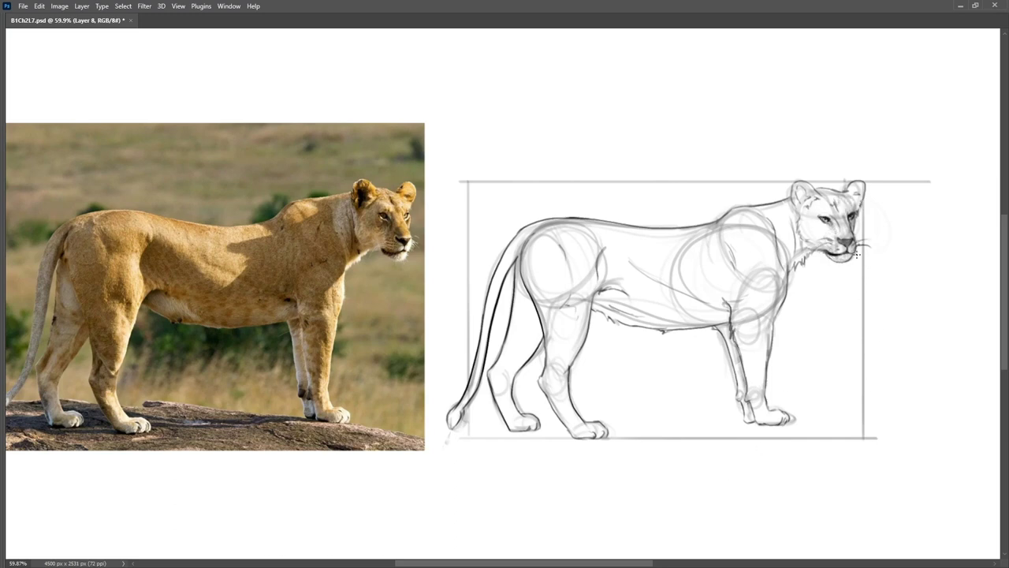
# Lower the opacity of the rough sketch layers beneath the linework to 30%.
pyautogui.press('Tab')
pyautogui.press('v')
pyautogui.click(856, 459)
pyautogui.click(859, 443)
pyautogui.moveTo(749, 430)
pyautogui.mouseDown()
pyautogui.moveTo(748, 452)
pyautogui.moveTo(614, 431)
pyautogui.mouseUp()
pyautogui.press('3')
# Adjust the lioness's near eye on the linework layer with Free Transform and touch up the face.
pyautogui.click(867, 427)
pyautogui.scroll(1, 717, 264)
pyautogui.press('e')
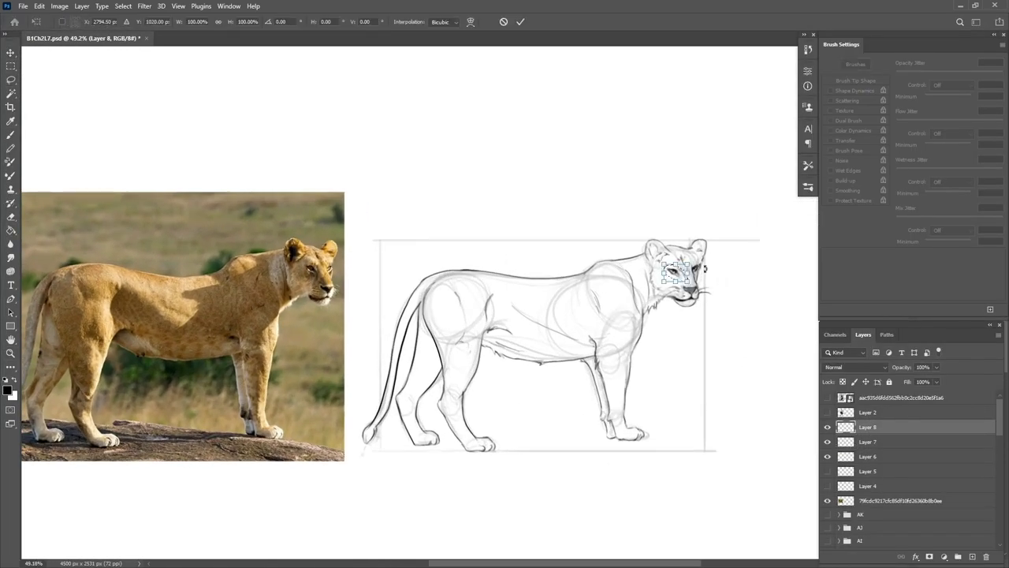
pyautogui.press('b')
pyautogui.click(688, 276)
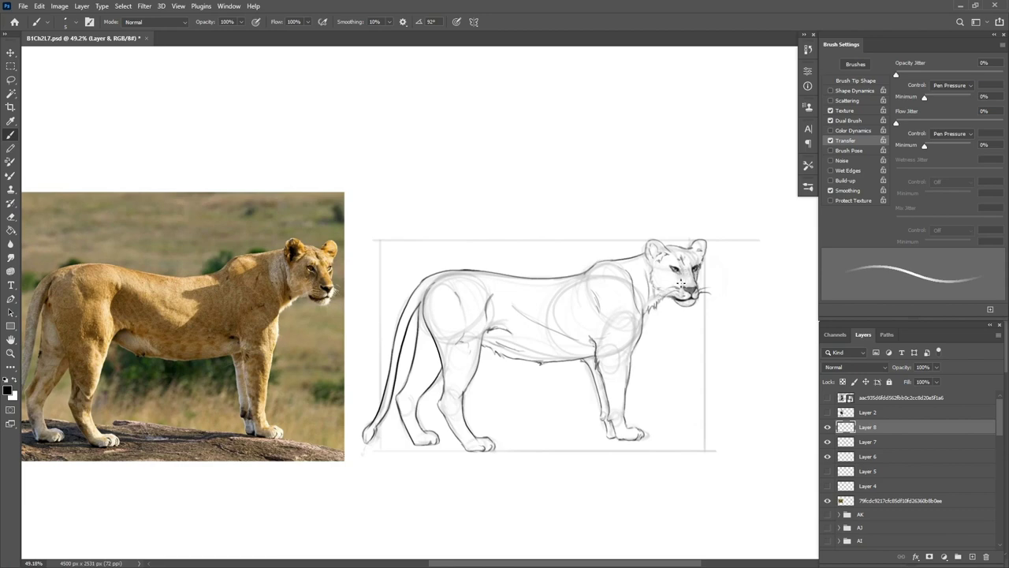
# Touch up the lines of the lioness's muzzle and chin, cleaning them with small eraser strokes.
pyautogui.press('e')
pyautogui.press('b')
pyautogui.click(680, 299)
pyautogui.press('e')
pyautogui.moveTo(686, 305); pyautogui.dragTo(697, 304)
pyautogui.press('b')
pyautogui.press('e')
pyautogui.press('b')
# On a new layer, reinforce the outlines of the front leg, belly, shoulder, jaw and head with heavier strokes.
pyautogui.click(972, 556)
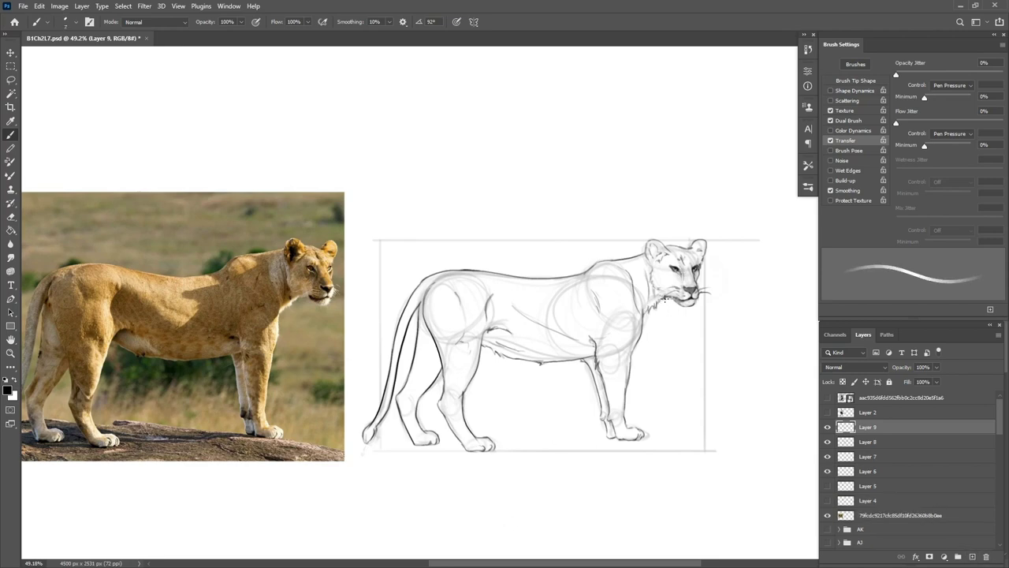
pyautogui.press('e')
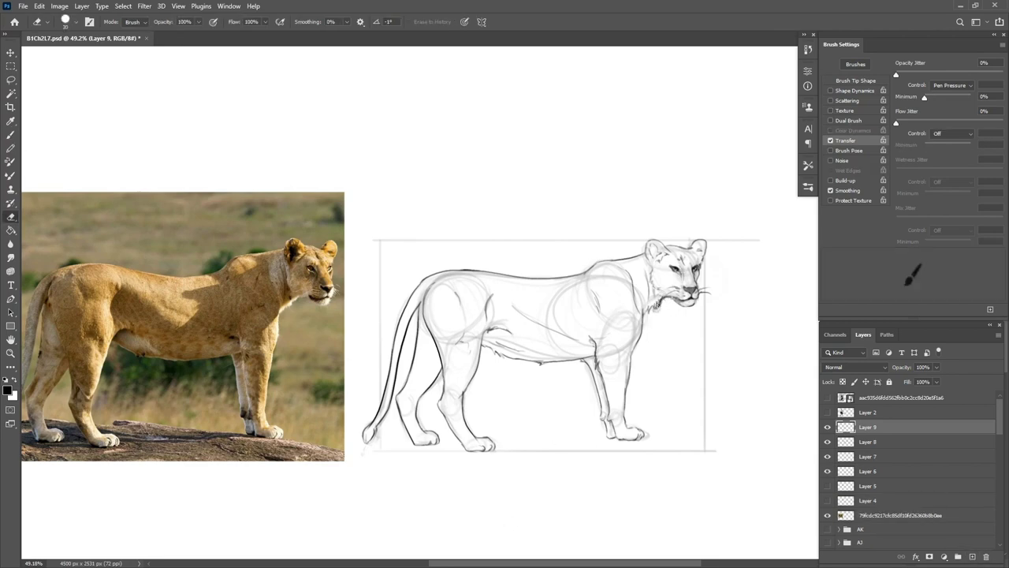
pyautogui.hotkey('alt', '[')
pyautogui.press('b')
pyautogui.hotkey('alt', ']')
pyautogui.moveTo(647, 311)
pyautogui.mouseDown()
pyautogui.moveTo(628, 402)
pyautogui.moveTo(626, 429)
pyautogui.moveTo(642, 435)
pyautogui.moveTo(619, 439)
pyautogui.moveTo(611, 414)
pyautogui.mouseUp()
pyautogui.moveTo(591, 338); pyautogui.dragTo(607, 409)
pyautogui.moveTo(596, 357)
pyautogui.mouseDown()
pyautogui.moveTo(531, 363)
pyautogui.moveTo(484, 347)
pyautogui.mouseUp()
pyautogui.moveTo(645, 253); pyautogui.dragTo(586, 272)
pyautogui.moveTo(667, 296); pyautogui.dragTo(692, 306)
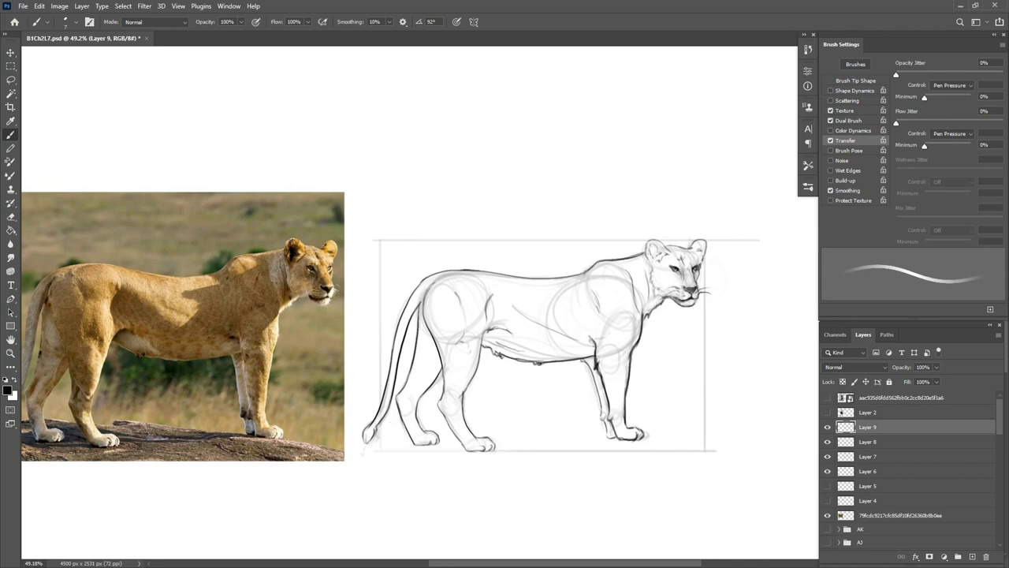
pyautogui.moveTo(701, 251)
pyautogui.mouseDown()
pyautogui.moveTo(649, 241)
pyautogui.moveTo(647, 258)
pyautogui.mouseUp()
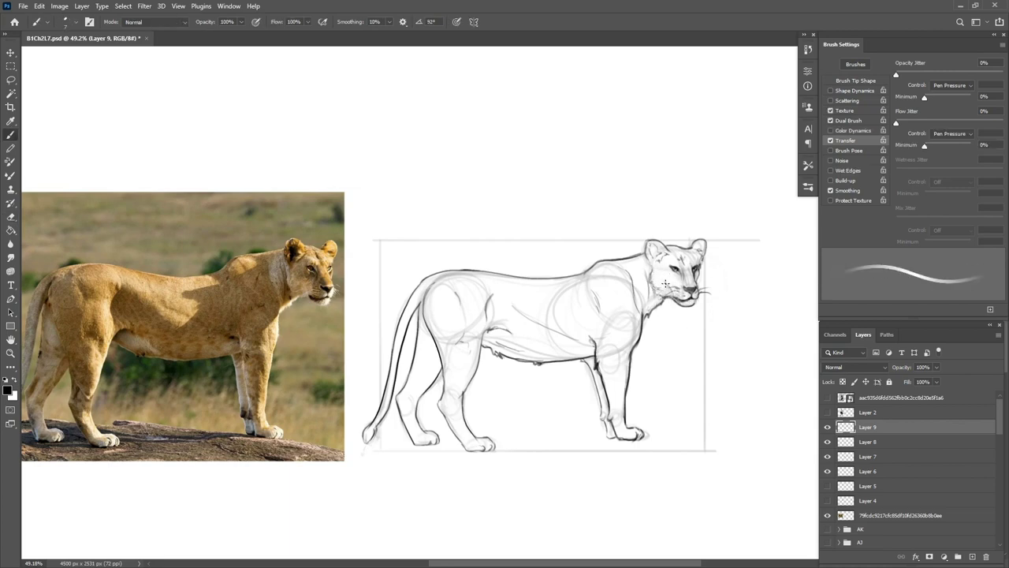
# Darken and thicken the contours of the lioness's hind legs and paws.
pyautogui.moveTo(493, 325); pyautogui.dragTo(462, 412)
pyautogui.moveTo(444, 375)
pyautogui.mouseDown()
pyautogui.moveTo(452, 436)
pyautogui.moveTo(483, 450)
pyautogui.mouseUp()
pyautogui.hotkey('ctrl', 'z')
pyautogui.moveTo(444, 383)
pyautogui.mouseDown()
pyautogui.moveTo(422, 305)
pyautogui.moveTo(388, 409)
pyautogui.mouseUp()
pyautogui.moveTo(441, 370)
pyautogui.mouseDown()
pyautogui.moveTo(429, 444)
pyautogui.moveTo(407, 430)
pyautogui.mouseUp()
# Add a new layer for shading and hatch the belly underside, the far foreleg and the far hind leg.
pyautogui.press('v')
pyautogui.click(873, 459)
pyautogui.click(883, 429)
pyautogui.click(972, 556)
pyautogui.press('b')
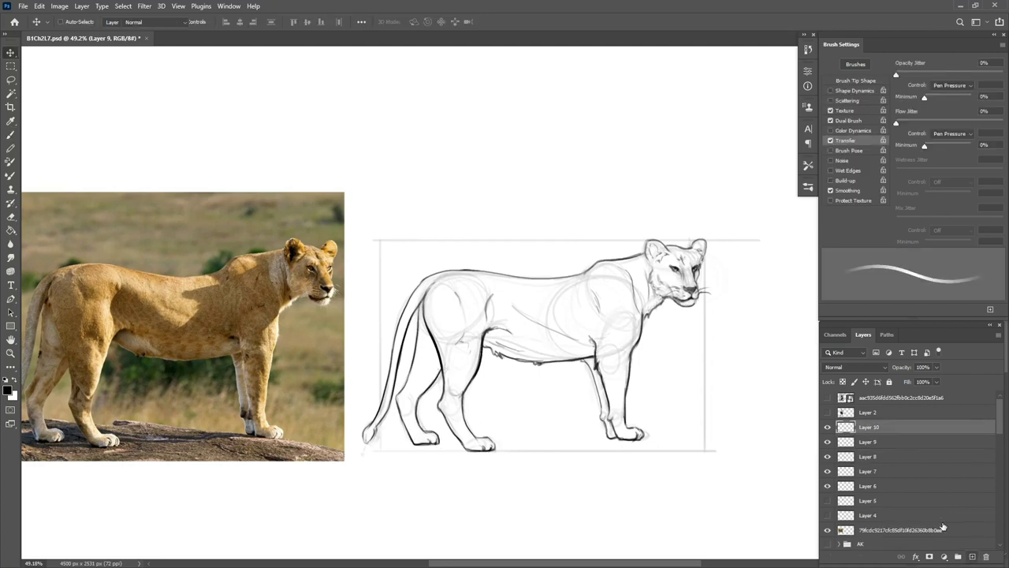
pyautogui.moveTo(590, 342); pyautogui.dragTo(517, 331)
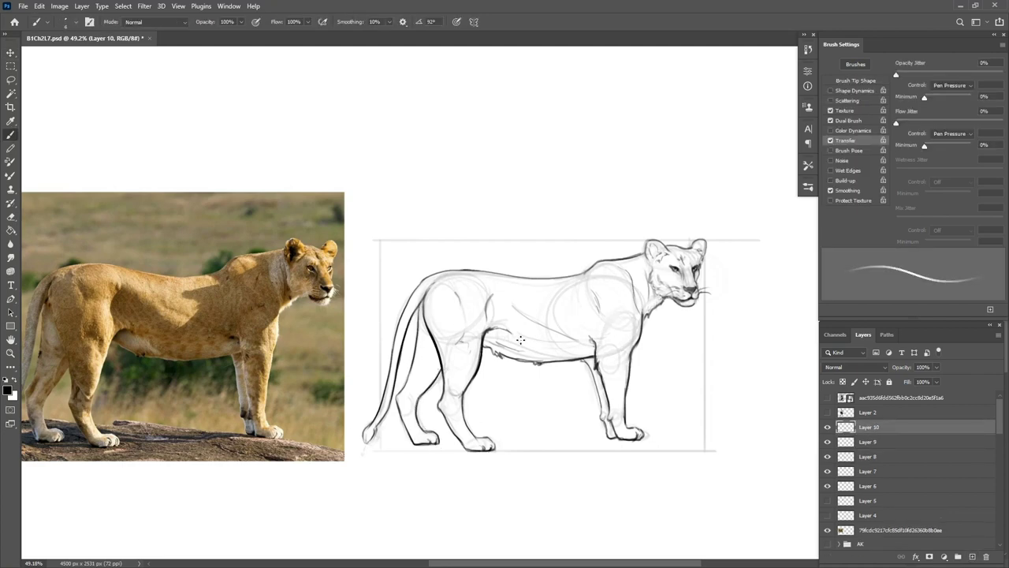
pyautogui.moveTo(591, 357); pyautogui.dragTo(613, 435)
pyautogui.moveTo(426, 306); pyautogui.dragTo(418, 366)
pyautogui.moveTo(404, 411); pyautogui.dragTo(444, 357)
pyautogui.moveTo(412, 438); pyautogui.dragTo(438, 432)
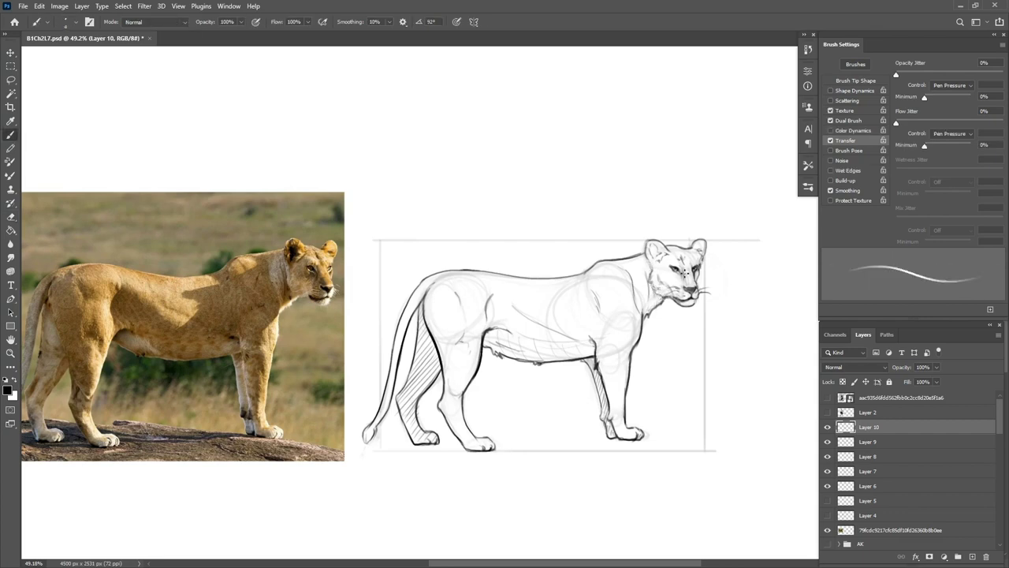
# Enlarge the brush and lay a light shade over the lioness's face.
pyautogui.press(']')
pyautogui.press(']')
pyautogui.press(']')
pyautogui.press(']')
pyautogui.press(']')
pyautogui.press(']')
pyautogui.press(']')
pyautogui.press(']')
pyautogui.press(']')
pyautogui.press(']')
pyautogui.press(']')
pyautogui.moveTo(678, 269)
pyautogui.mouseDown()
pyautogui.moveTo(679, 295)
pyautogui.moveTo(698, 286)
pyautogui.mouseUp()
# Adjust the brush size and fill the shadow along the underside of the belly with a soft tone.
pyautogui.press('[')
pyautogui.press('[')
pyautogui.press('[')
pyautogui.press('[')
pyautogui.press(']')
pyautogui.press(']')
pyautogui.press('[')
pyautogui.press('[')
pyautogui.moveTo(592, 339)
pyautogui.mouseDown()
pyautogui.moveTo(589, 355)
pyautogui.moveTo(487, 335)
pyautogui.moveTo(517, 343)
pyautogui.mouseUp()
pyautogui.press(']')
pyautogui.press(']')
pyautogui.press(']')
pyautogui.moveTo(492, 345)
pyautogui.mouseDown()
pyautogui.moveTo(564, 359)
pyautogui.moveTo(521, 353)
pyautogui.moveTo(497, 336)
pyautogui.mouseUp()
# Lay a grey tone over the hatching on the far hind leg and the far foreleg.
pyautogui.press('e')
pyautogui.press('b')
pyautogui.moveTo(421, 308)
pyautogui.mouseDown()
pyautogui.moveTo(412, 427)
pyautogui.moveTo(432, 439)
pyautogui.mouseUp()
pyautogui.press('[')
pyautogui.moveTo(589, 360); pyautogui.dragTo(614, 434)
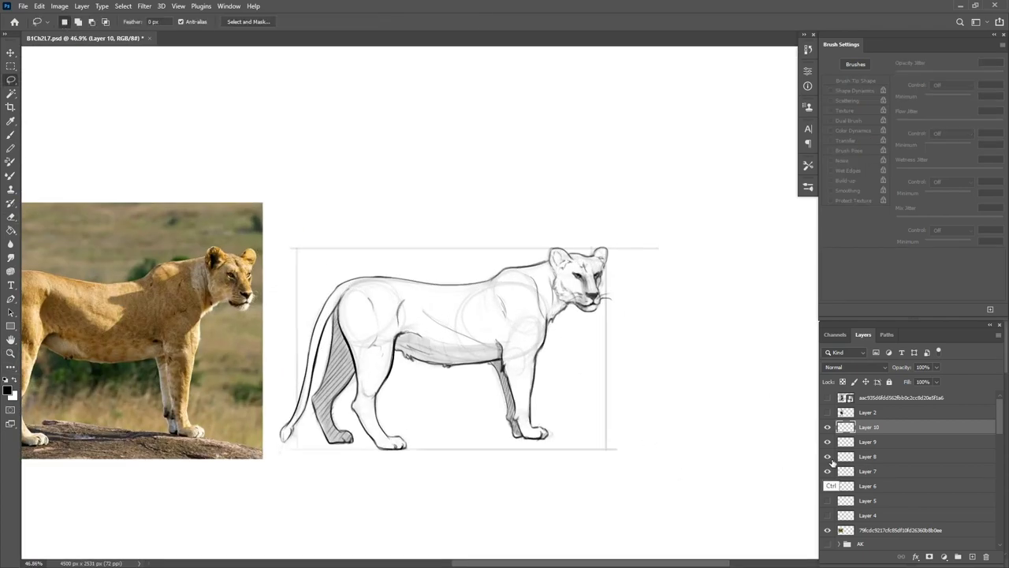
# Merge the linework and shading layers, then select the lioness's head and warp it slightly outward.
pyautogui.moveTo(574, 317)
pyautogui.mouseDown()
pyautogui.moveTo(627, 246)
pyautogui.moveTo(577, 319)
pyautogui.mouseUp()
pyautogui.hotkey('ctrl', 't')
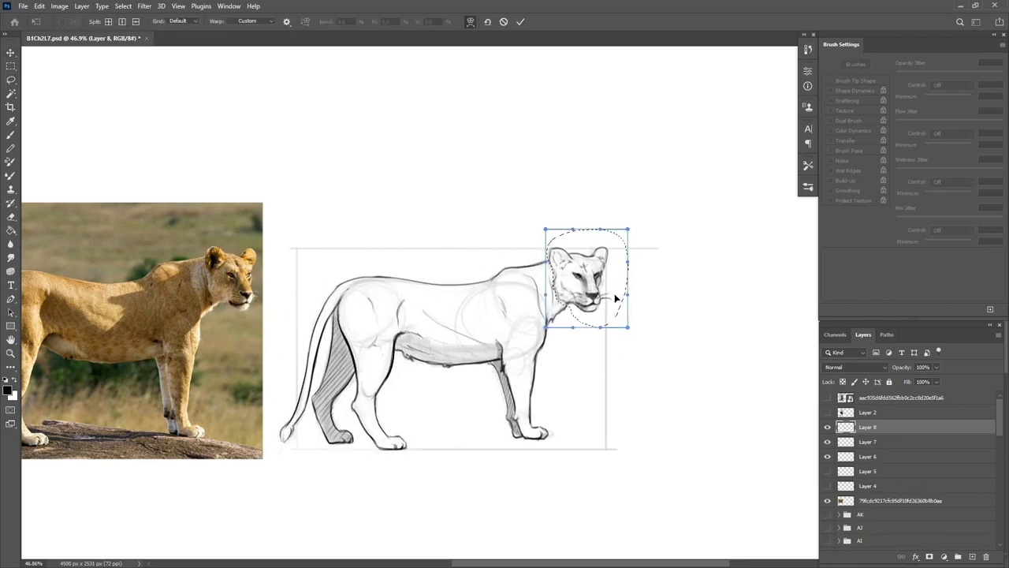
pyautogui.moveTo(632, 296); pyautogui.dragTo(642, 297)
pyautogui.press('Return')
# Move the finished linework beside the construction sketch and set the sketch layer's opacity to 100%.
pyautogui.moveTo(631, 382); pyautogui.dragTo(623, 399)
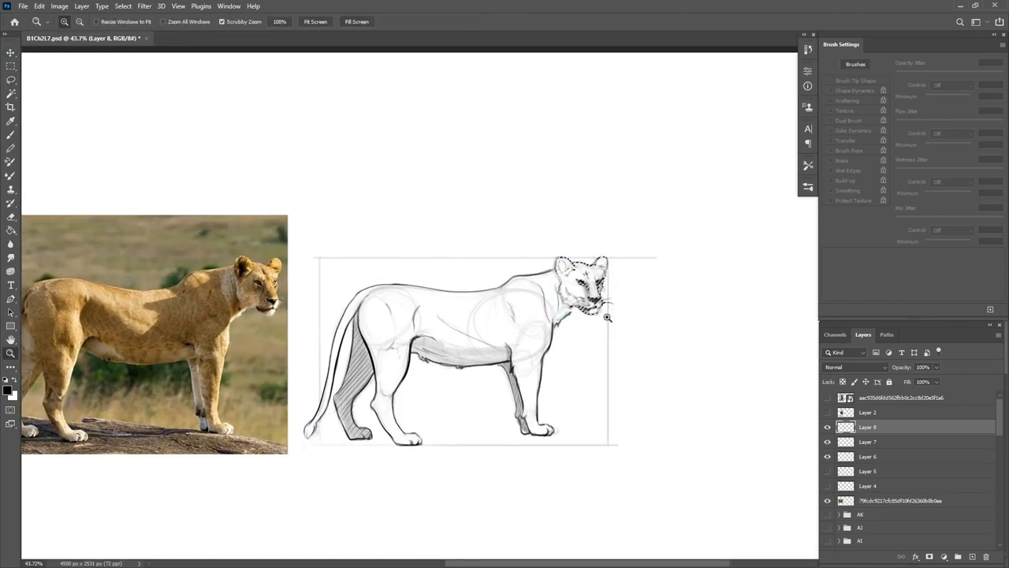
pyautogui.moveTo(610, 322); pyautogui.dragTo(607, 324)
pyautogui.moveTo(634, 420)
pyautogui.mouseDown()
pyautogui.moveTo(566, 451)
pyautogui.moveTo(611, 436)
pyautogui.moveTo(811, 436)
pyautogui.mouseUp()
pyautogui.click(846, 443)
pyautogui.hotkey('ctrl', 'a')
pyautogui.press('0')
# On the linework layer, draw loose ground lines beneath the lioness's paws.
pyautogui.click(873, 428)
pyautogui.press('Tab')
pyautogui.moveTo(613, 353); pyautogui.dragTo(761, 360)
pyautogui.moveTo(682, 344); pyautogui.dragTo(741, 347)
# Select the lioness's back area and warp its contour slightly upward, then clear the selection.
pyautogui.press('l')
pyautogui.moveTo(712, 263)
pyautogui.mouseDown()
pyautogui.moveTo(716, 237)
pyautogui.moveTo(713, 259)
pyautogui.mouseUp()
pyautogui.hotkey('ctrl', 't')
pyautogui.rightClick(681, 236)
pyautogui.click(699, 315)
pyautogui.moveTo(667, 241); pyautogui.dragTo(665, 233)
pyautogui.press('Return')
pyautogui.hotkey('ctrl', 'd')
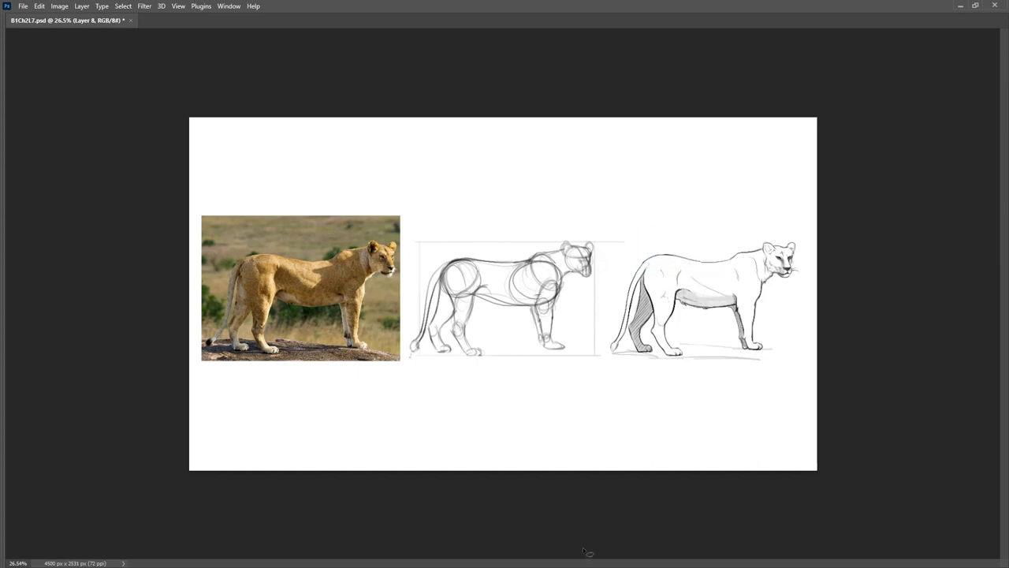
# Compare the reference photo, its construction overlay, the basic-shape sketch and the finished lioness side by side.
pyautogui.press('Tab')
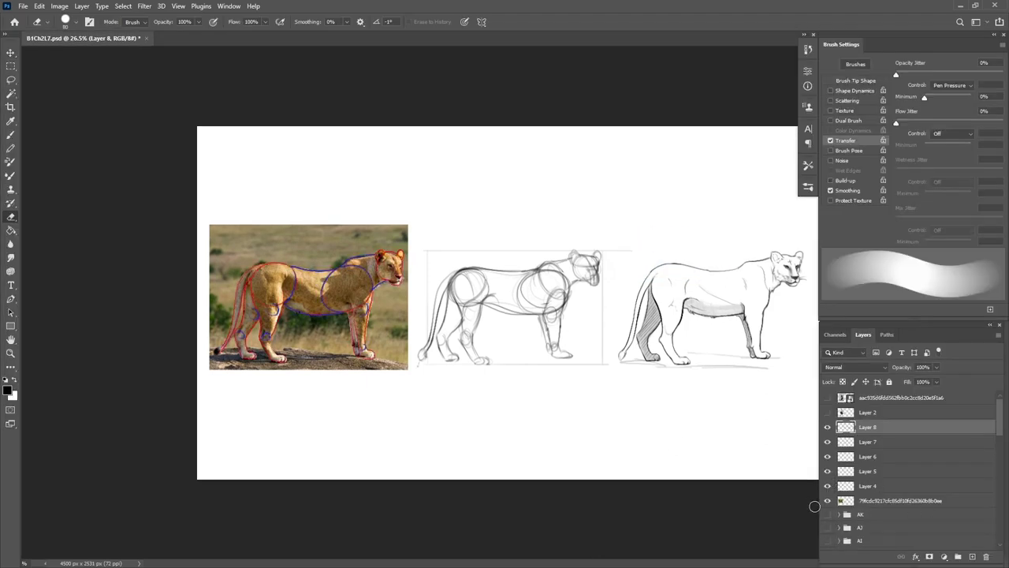
pyautogui.click(826, 501)
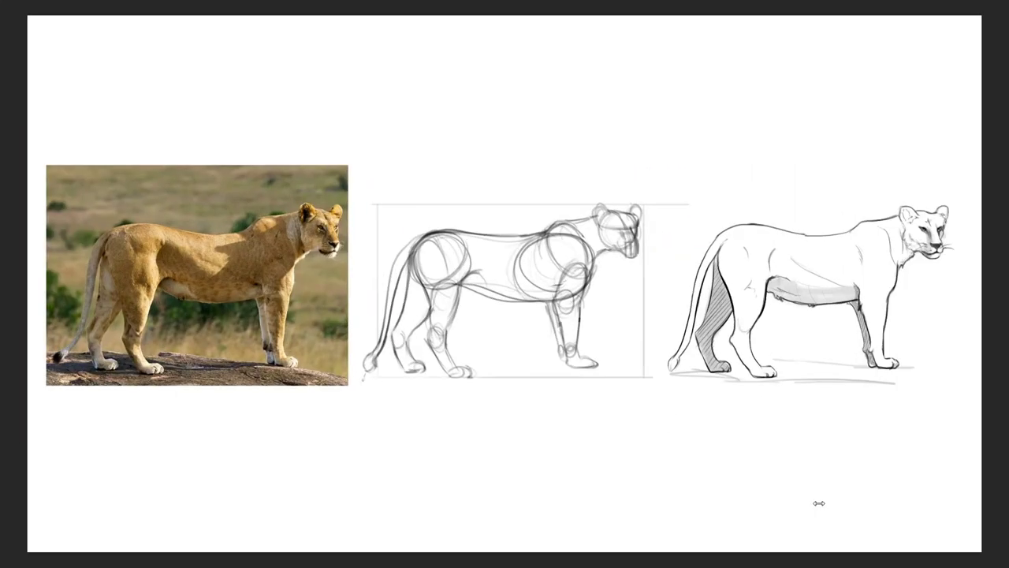
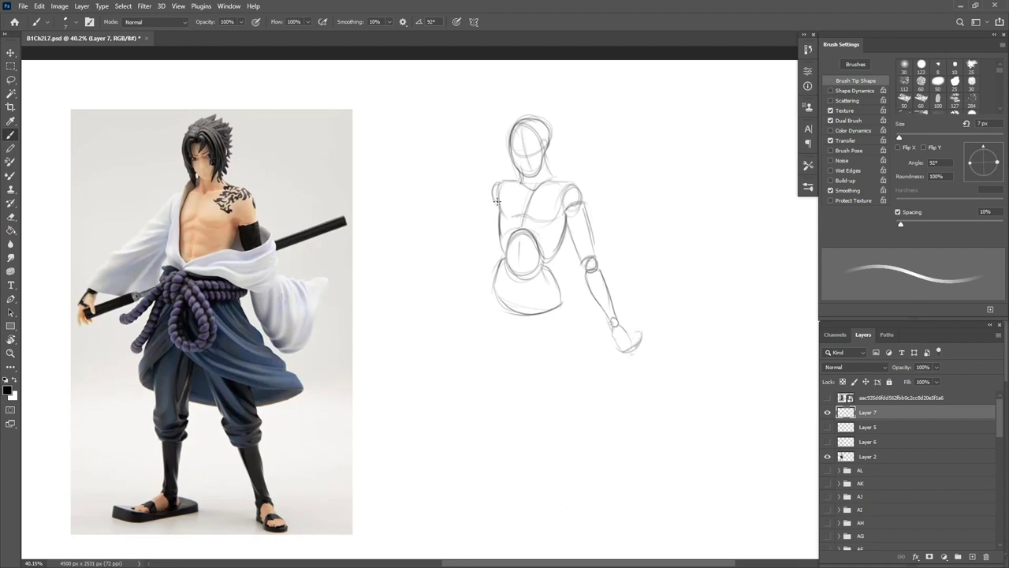
# Draw the mannequin's outstretched forearm and hand, then shape the pelvis with its hip openings.
pyautogui.moveTo(458, 241)
pyautogui.mouseDown()
pyautogui.moveTo(428, 267)
pyautogui.moveTo(402, 281)
pyautogui.mouseUp()
pyautogui.moveTo(398, 276); pyautogui.dragTo(384, 298)
pyautogui.moveTo(383, 303); pyautogui.dragTo(408, 283)
pyautogui.moveTo(496, 280)
pyautogui.mouseDown()
pyautogui.moveTo(566, 294)
pyautogui.moveTo(492, 302)
pyautogui.mouseUp()
pyautogui.moveTo(556, 286)
pyautogui.mouseDown()
pyautogui.moveTo(534, 311)
pyautogui.moveTo(560, 302)
pyautogui.mouseUp()
pyautogui.moveTo(498, 282)
pyautogui.mouseDown()
pyautogui.moveTo(514, 308)
pyautogui.moveTo(556, 287)
pyautogui.mouseUp()
pyautogui.moveTo(504, 310)
pyautogui.mouseDown()
pyautogui.moveTo(534, 315)
pyautogui.moveTo(561, 302)
pyautogui.mouseUp()
# Construct the leg below the lowered arm with a thigh, an oval knee joint, a shin and a foot.
pyautogui.moveTo(562, 304); pyautogui.dragTo(580, 368)
pyautogui.moveTo(526, 314)
pyautogui.mouseDown()
pyautogui.moveTo(571, 377)
pyautogui.moveTo(566, 402)
pyautogui.mouseUp()
pyautogui.moveTo(563, 376); pyautogui.dragTo(585, 398)
pyautogui.moveTo(588, 359); pyautogui.dragTo(583, 399)
pyautogui.moveTo(566, 387); pyautogui.dragTo(606, 478)
pyautogui.moveTo(587, 396)
pyautogui.mouseDown()
pyautogui.moveTo(608, 449)
pyautogui.moveTo(594, 459)
pyautogui.moveTo(607, 489)
pyautogui.moveTo(632, 514)
pyautogui.mouseUp()
# Construct the other leg, on the outstretched arm's side, with its thigh, knee oval, shin and foot.
pyautogui.moveTo(490, 301)
pyautogui.mouseDown()
pyautogui.moveTo(520, 316)
pyautogui.moveTo(487, 334)
pyautogui.moveTo(486, 407)
pyautogui.moveTo(503, 409)
pyautogui.mouseUp()
pyautogui.moveTo(527, 314); pyautogui.dragTo(517, 406)
pyautogui.moveTo(493, 403)
pyautogui.mouseDown()
pyautogui.moveTo(523, 432)
pyautogui.moveTo(503, 482)
pyautogui.mouseUp()
pyautogui.moveTo(525, 428)
pyautogui.mouseDown()
pyautogui.moveTo(515, 493)
pyautogui.moveTo(518, 478)
pyautogui.moveTo(478, 498)
pyautogui.mouseUp()
# Clean up the side of the mannequin's head and redraw the neck line down to the shoulder.
pyautogui.press('e')
pyautogui.moveTo(544, 151)
pyautogui.mouseDown()
pyautogui.moveTo(531, 135)
pyautogui.moveTo(531, 178)
pyautogui.moveTo(544, 161)
pyautogui.moveTo(523, 175)
pyautogui.moveTo(545, 122)
pyautogui.mouseUp()
pyautogui.press('b')
pyautogui.press('e')
pyautogui.press('b')
pyautogui.moveTo(546, 159); pyautogui.dragTo(575, 188)
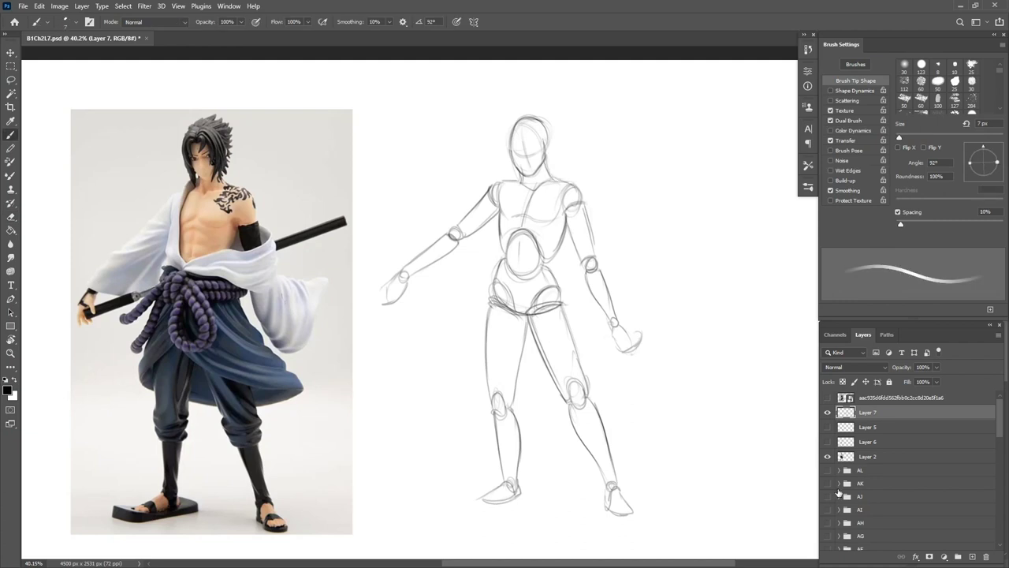
# Reposition and slightly enlarge the mannequin with Free Transform, and lower its layer opacity to 50%.
pyautogui.press('v')
pyautogui.moveTo(674, 457); pyautogui.dragTo(660, 476)
pyautogui.hotkey('ctrl', 't')
pyautogui.moveTo(630, 134); pyautogui.dragTo(637, 124)
pyautogui.press('Return')
pyautogui.press('5')
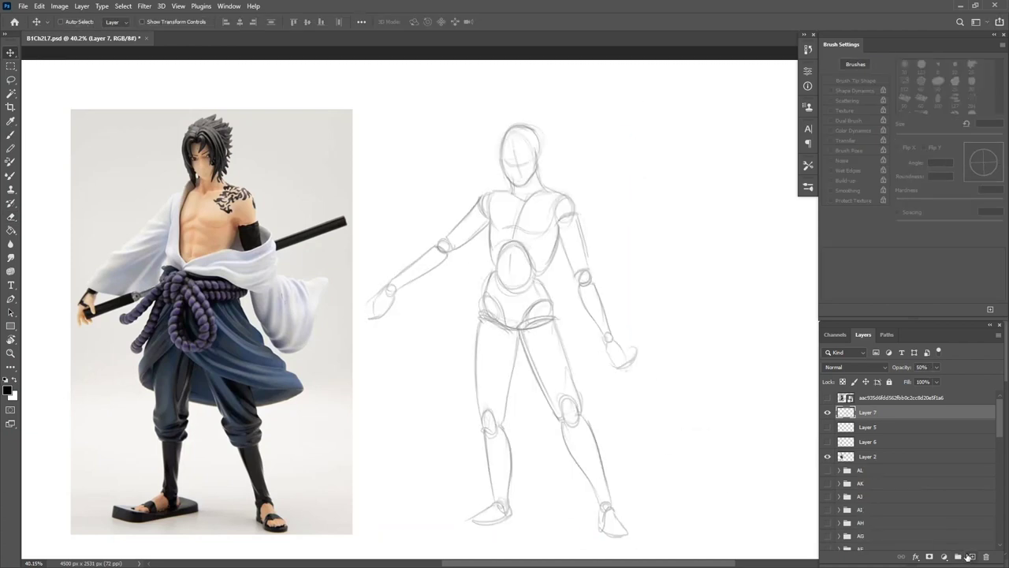
# Add a new layer for the detailed drawing, and correct the head's outline on the mannequin layer.
pyautogui.click(969, 556)
pyautogui.press('b')
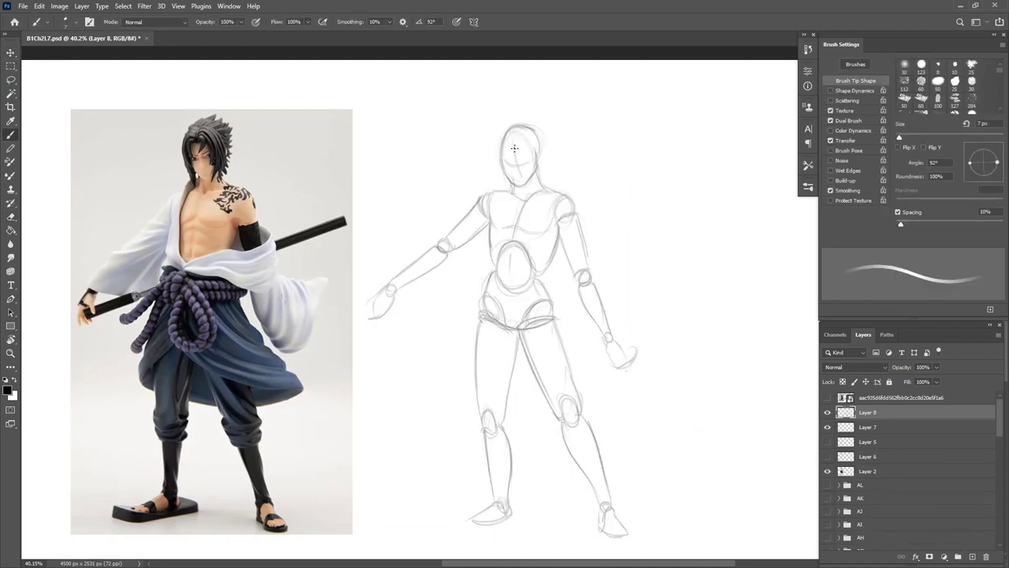
pyautogui.click(875, 427)
pyautogui.press('e')
pyautogui.moveTo(505, 135); pyautogui.dragTo(530, 128)
pyautogui.press('b')
pyautogui.moveTo(500, 139)
pyautogui.mouseDown()
pyautogui.moveTo(538, 139)
pyautogui.moveTo(504, 163)
pyautogui.mouseUp()
pyautogui.moveTo(531, 129); pyautogui.dragTo(539, 150)
pyautogui.press('e')
pyautogui.press('b')
pyautogui.hotkey('alt', ']')
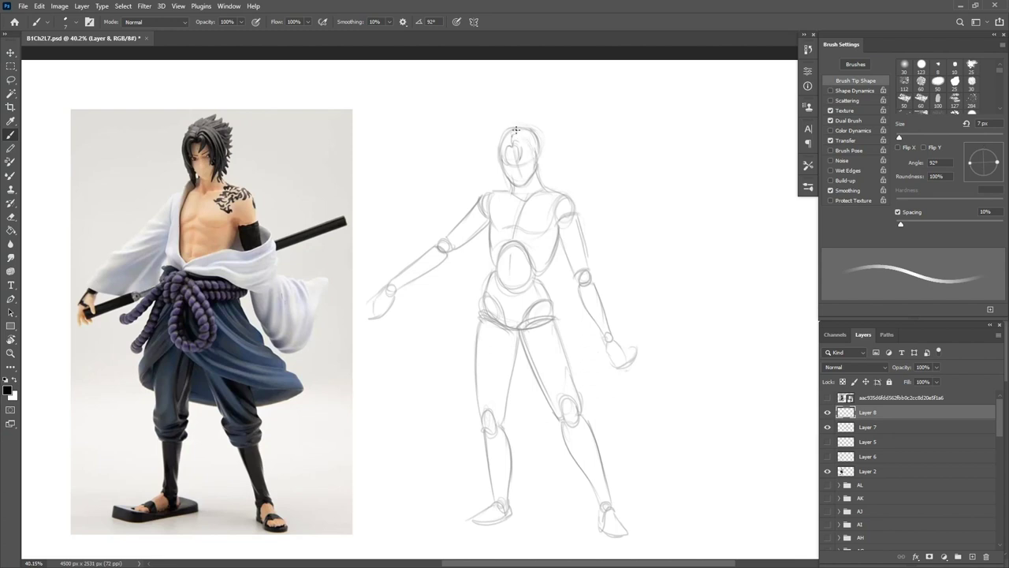
# On the new layer, draw the figure's spiky hair and the open robe's edges across the torso.
pyautogui.moveTo(516, 130)
pyautogui.mouseDown()
pyautogui.moveTo(537, 172)
pyautogui.moveTo(520, 174)
pyautogui.moveTo(528, 169)
pyautogui.moveTo(531, 187)
pyautogui.moveTo(536, 169)
pyautogui.mouseUp()
pyautogui.moveTo(503, 133)
pyautogui.mouseDown()
pyautogui.moveTo(528, 118)
pyautogui.moveTo(528, 131)
pyautogui.moveTo(548, 135)
pyautogui.moveTo(537, 159)
pyautogui.moveTo(508, 155)
pyautogui.moveTo(499, 173)
pyautogui.moveTo(510, 268)
pyautogui.moveTo(582, 226)
pyautogui.mouseUp()
pyautogui.press('e')
pyautogui.press('b')
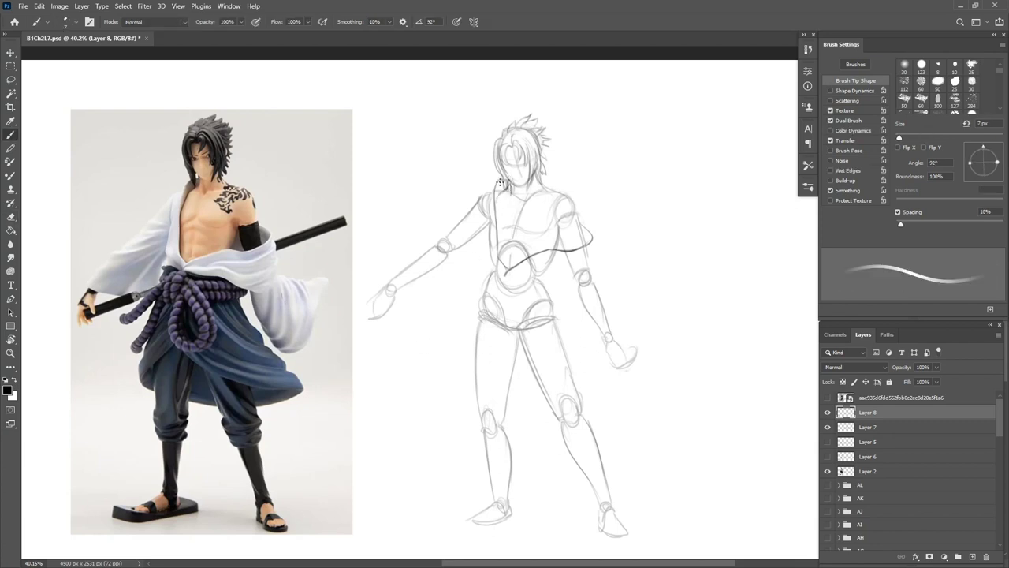
pyautogui.moveTo(500, 181)
pyautogui.mouseDown()
pyautogui.moveTo(488, 204)
pyautogui.moveTo(490, 189)
pyautogui.moveTo(481, 194)
pyautogui.moveTo(501, 275)
pyautogui.mouseUp()
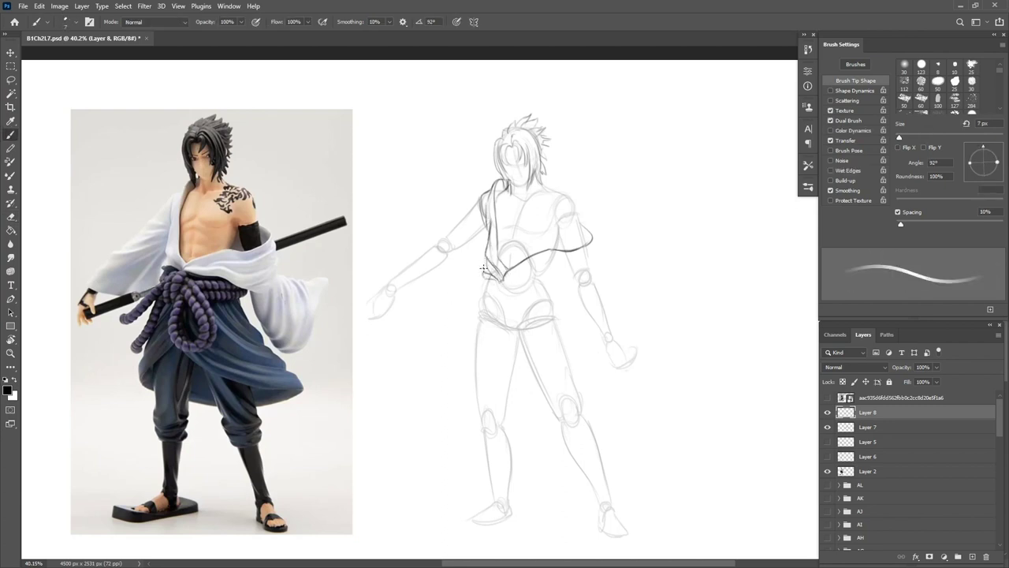
# Draw the wide robe sleeve hanging from the outstretched arm, along with its hand, redoing unsatisfactory strokes.
pyautogui.moveTo(482, 192)
pyautogui.mouseDown()
pyautogui.moveTo(380, 285)
pyautogui.moveTo(429, 297)
pyautogui.mouseUp()
pyautogui.moveTo(476, 262)
pyautogui.mouseDown()
pyautogui.moveTo(431, 301)
pyautogui.moveTo(482, 287)
pyautogui.moveTo(430, 303)
pyautogui.mouseUp()
pyautogui.hotkey('ctrl', 'z')
pyautogui.hotkey('ctrl', 'z')
pyautogui.hotkey('ctrl', 'z')
pyautogui.press('e')
pyautogui.press('b')
pyautogui.moveTo(482, 258)
pyautogui.mouseDown()
pyautogui.moveTo(472, 287)
pyautogui.moveTo(437, 294)
pyautogui.mouseUp()
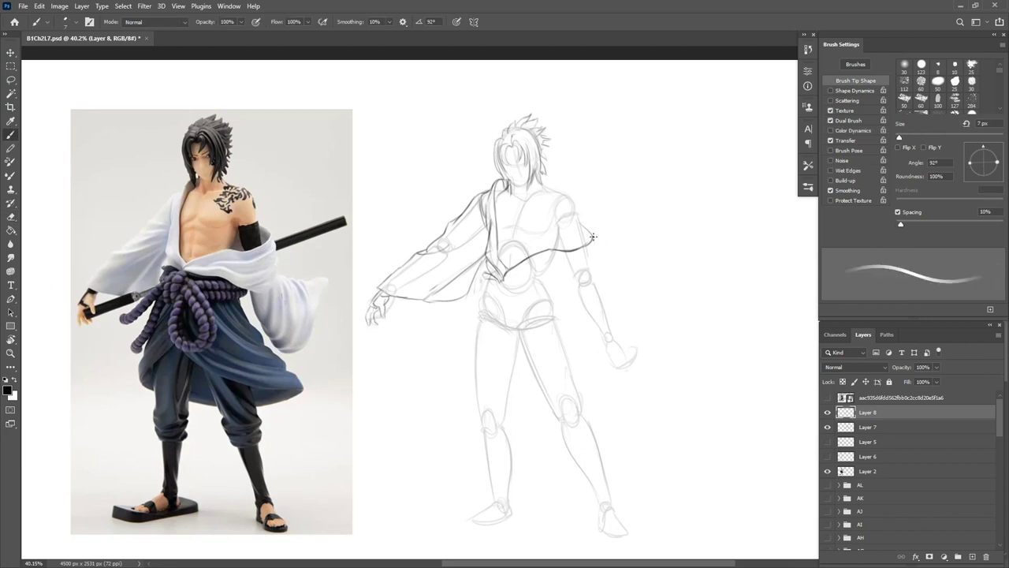
# Draw the robe draped around the lowered arm, with its folds and the loose hanging sleeve.
pyautogui.moveTo(594, 243)
pyautogui.mouseDown()
pyautogui.moveTo(599, 257)
pyautogui.moveTo(544, 265)
pyautogui.moveTo(599, 271)
pyautogui.moveTo(499, 279)
pyautogui.mouseUp()
pyautogui.moveTo(630, 299)
pyautogui.mouseDown()
pyautogui.moveTo(645, 313)
pyautogui.moveTo(609, 359)
pyautogui.mouseUp()
pyautogui.hotkey('ctrl', 'z')
pyautogui.moveTo(642, 317)
pyautogui.mouseDown()
pyautogui.moveTo(578, 304)
pyautogui.moveTo(603, 360)
pyautogui.mouseUp()
pyautogui.moveTo(574, 297)
pyautogui.mouseDown()
pyautogui.moveTo(584, 334)
pyautogui.moveTo(620, 365)
pyautogui.mouseUp()
pyautogui.hotkey('ctrl', 'z')
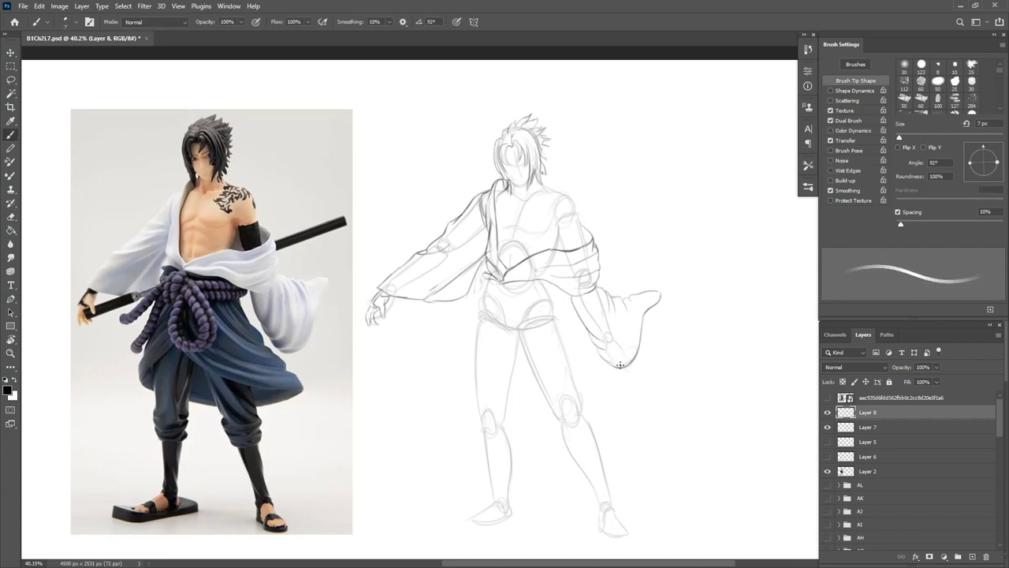
pyautogui.moveTo(627, 297)
pyautogui.mouseDown()
pyautogui.moveTo(627, 350)
pyautogui.moveTo(607, 332)
pyautogui.mouseUp()
# Outline the bare shoulder, the armband's upper edge and the chest, undoing strokes that do not fit.
pyautogui.moveTo(560, 229); pyautogui.dragTo(577, 225)
pyautogui.moveTo(560, 229)
pyautogui.mouseDown()
pyautogui.moveTo(565, 251)
pyautogui.moveTo(585, 244)
pyautogui.mouseUp()
pyautogui.hotkey('ctrl', 'z')
pyautogui.moveTo(567, 202); pyautogui.dragTo(580, 219)
pyautogui.hotkey('ctrl', 'z')
pyautogui.moveTo(547, 186); pyautogui.dragTo(560, 192)
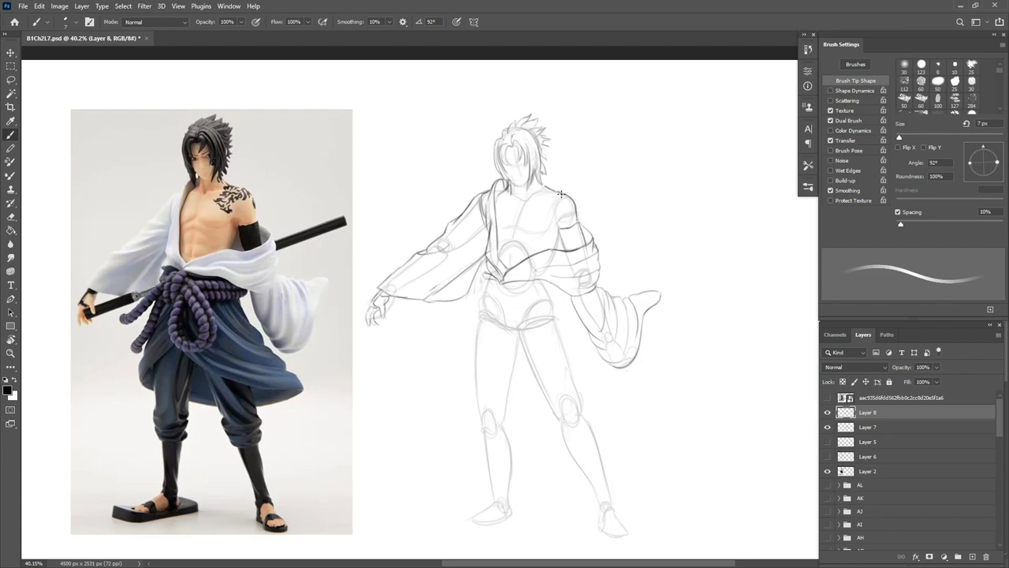
pyautogui.moveTo(559, 230); pyautogui.dragTo(553, 246)
pyautogui.moveTo(510, 143); pyautogui.dragTo(523, 184)
pyautogui.hotkey('ctrl', 'z')
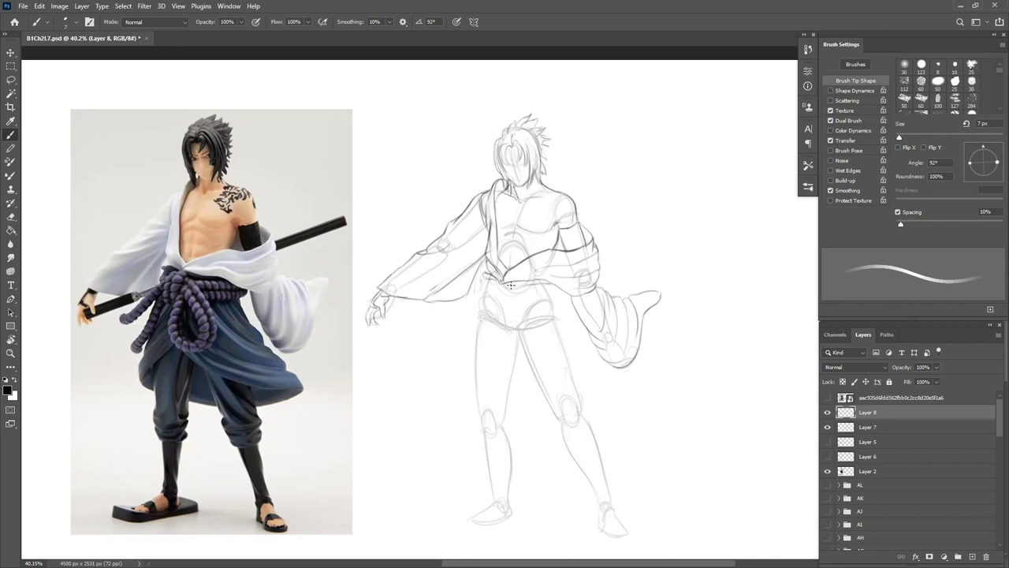
# Draw the rope belt's knot at the waist and lighten the sleeve's lower edge where the sword crosses it.
pyautogui.moveTo(497, 285)
pyautogui.mouseDown()
pyautogui.moveTo(495, 317)
pyautogui.moveTo(503, 286)
pyautogui.mouseUp()
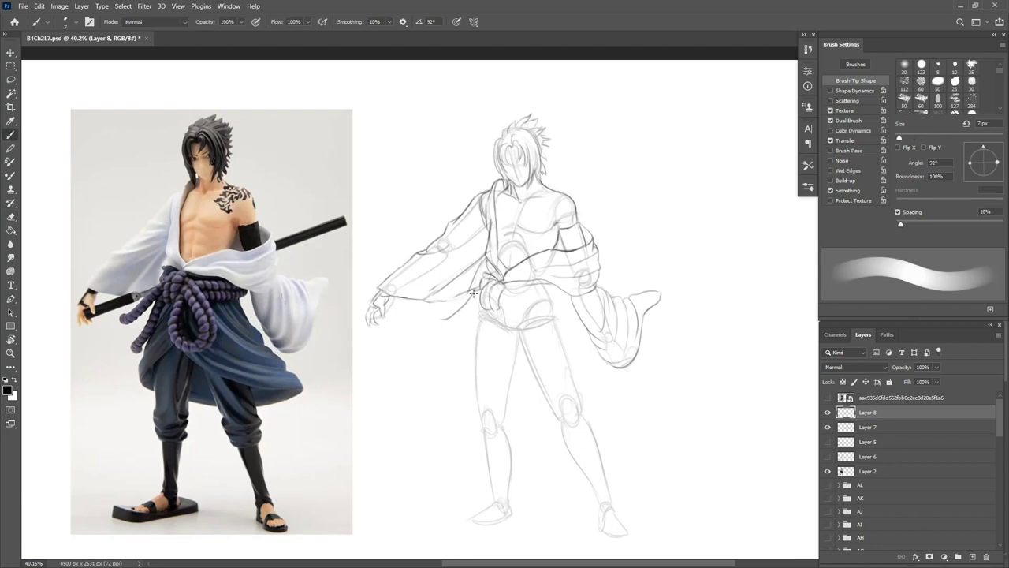
pyautogui.press('e')
pyautogui.moveTo(457, 299); pyautogui.dragTo(441, 299)
pyautogui.press('b')
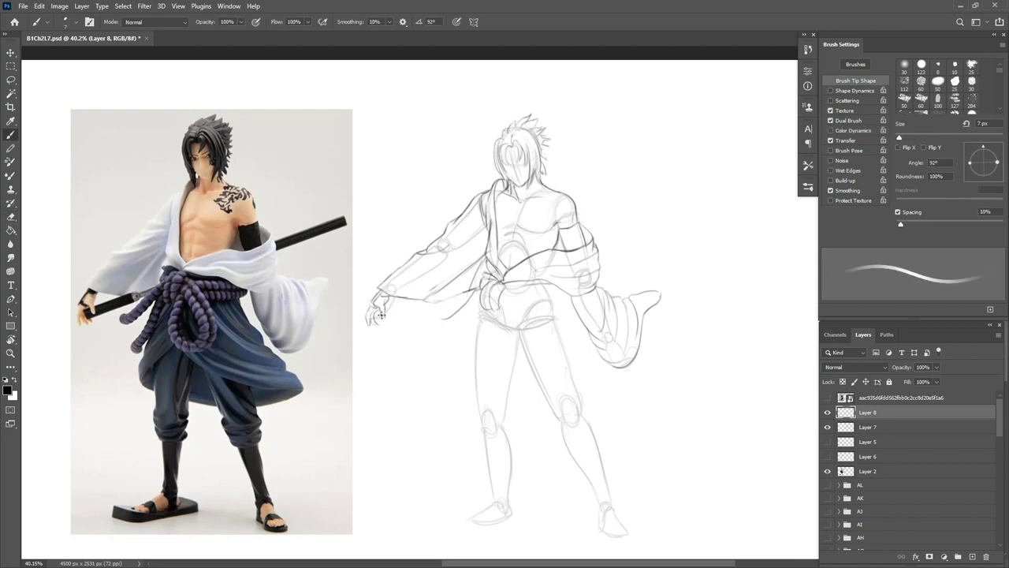
# Draw the sword running from the outstretched hand to the waist knot, cleaning up the overlapping hand lines.
pyautogui.moveTo(375, 320); pyautogui.dragTo(437, 301)
pyautogui.press('e')
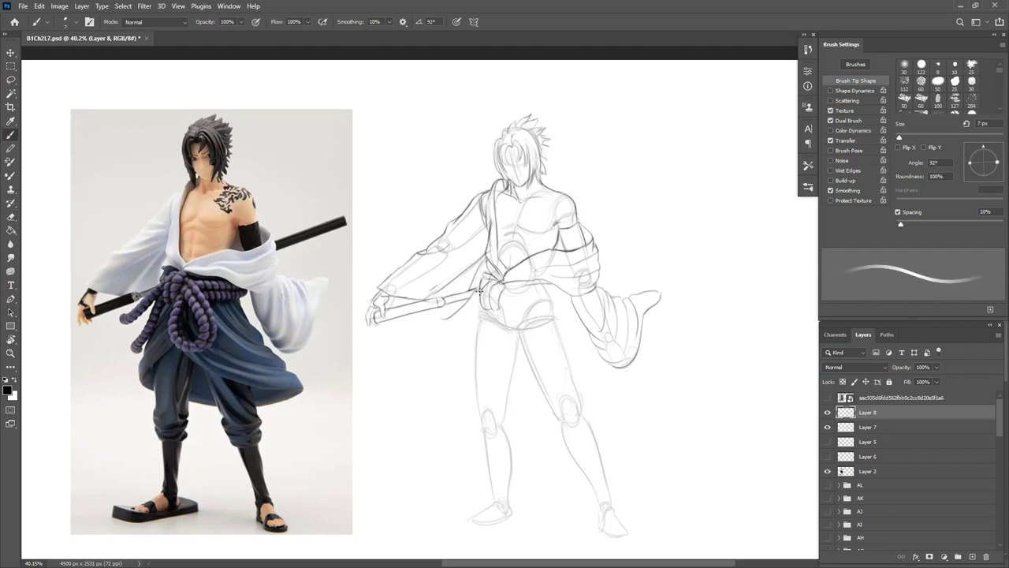
pyautogui.press('b')
pyautogui.press('e')
pyautogui.moveTo(369, 321); pyautogui.dragTo(376, 327)
pyautogui.press('b')
# Draw the two rope ends hanging beside the hip below the sword, undoing the stroke that does not fit.
pyautogui.press('e')
pyautogui.press('b')
pyautogui.moveTo(446, 318)
pyautogui.mouseDown()
pyautogui.moveTo(437, 322)
pyautogui.moveTo(446, 345)
pyautogui.mouseUp()
pyautogui.hotkey('ctrl', 'z')
# Draw the waist cloth's edge at the hip and the baggy trouser leg gathered below the knee on the sword side.
pyautogui.moveTo(483, 312)
pyautogui.mouseDown()
pyautogui.moveTo(464, 341)
pyautogui.moveTo(472, 339)
pyautogui.moveTo(462, 375)
pyautogui.moveTo(474, 390)
pyautogui.mouseUp()
pyautogui.moveTo(465, 383)
pyautogui.mouseDown()
pyautogui.moveTo(492, 350)
pyautogui.moveTo(476, 407)
pyautogui.moveTo(488, 429)
pyautogui.mouseUp()
pyautogui.hotkey('ctrl', 'z')
pyautogui.moveTo(498, 392); pyautogui.dragTo(510, 416)
pyautogui.moveTo(520, 352); pyautogui.dragTo(503, 438)
# Draw the lower leg beneath the trouser cuff and the sandaled foot standing on a thick sole.
pyautogui.moveTo(503, 440)
pyautogui.mouseDown()
pyautogui.moveTo(489, 439)
pyautogui.moveTo(508, 495)
pyautogui.moveTo(493, 502)
pyautogui.moveTo(508, 503)
pyautogui.moveTo(469, 523)
pyautogui.moveTo(520, 511)
pyautogui.moveTo(471, 527)
pyautogui.moveTo(454, 517)
pyautogui.mouseUp()
pyautogui.press('e')
pyautogui.press('b')
pyautogui.press('e')
pyautogui.press('b')
pyautogui.press('e')
pyautogui.press('b')
pyautogui.moveTo(453, 517)
pyautogui.mouseDown()
pyautogui.moveTo(469, 525)
pyautogui.moveTo(449, 528)
pyautogui.mouseUp()
pyautogui.moveTo(523, 510); pyautogui.dragTo(526, 519)
pyautogui.moveTo(451, 527); pyautogui.dragTo(473, 537)
pyautogui.moveTo(473, 538)
pyautogui.mouseDown()
pyautogui.moveTo(522, 518)
pyautogui.moveTo(475, 537)
pyautogui.mouseUp()
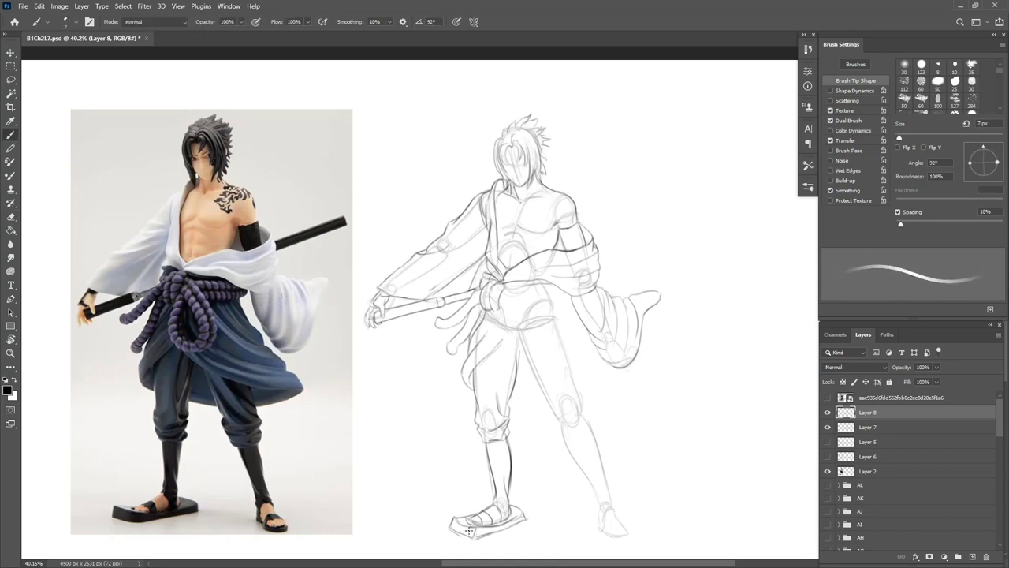
# Draw the waist cloth's lower edge sweeping across the thigh on the sword side.
pyautogui.moveTo(505, 352)
pyautogui.mouseDown()
pyautogui.moveTo(503, 393)
pyautogui.moveTo(474, 385)
pyautogui.mouseUp()
pyautogui.press('e')
pyautogui.press('b')
# Draw the large rope loop hanging from the waist knot, undoing and redrawing its curves.
pyautogui.moveTo(499, 306); pyautogui.dragTo(498, 339)
pyautogui.hotkey('ctrl', 'z')
pyautogui.moveTo(505, 298)
pyautogui.mouseDown()
pyautogui.moveTo(526, 331)
pyautogui.moveTo(518, 355)
pyautogui.moveTo(506, 354)
pyautogui.mouseUp()
pyautogui.hotkey('ctrl', 'z')
pyautogui.hotkey('ctrl', 'z')
pyautogui.moveTo(499, 305); pyautogui.dragTo(505, 354)
pyautogui.press('e')
pyautogui.press('b')
pyautogui.moveTo(500, 309); pyautogui.dragTo(508, 350)
pyautogui.hotkey('ctrl', 'z')
pyautogui.moveTo(503, 300)
pyautogui.mouseDown()
pyautogui.moveTo(525, 341)
pyautogui.moveTo(503, 356)
pyautogui.mouseUp()
pyautogui.hotkey('ctrl', 'z')
pyautogui.moveTo(501, 308); pyautogui.dragTo(508, 348)
pyautogui.moveTo(500, 310); pyautogui.dragTo(506, 348)
pyautogui.hotkey('ctrl', 'z')
pyautogui.moveTo(502, 312)
pyautogui.mouseDown()
pyautogui.moveTo(506, 346)
pyautogui.moveTo(535, 349)
pyautogui.moveTo(538, 331)
pyautogui.mouseUp()
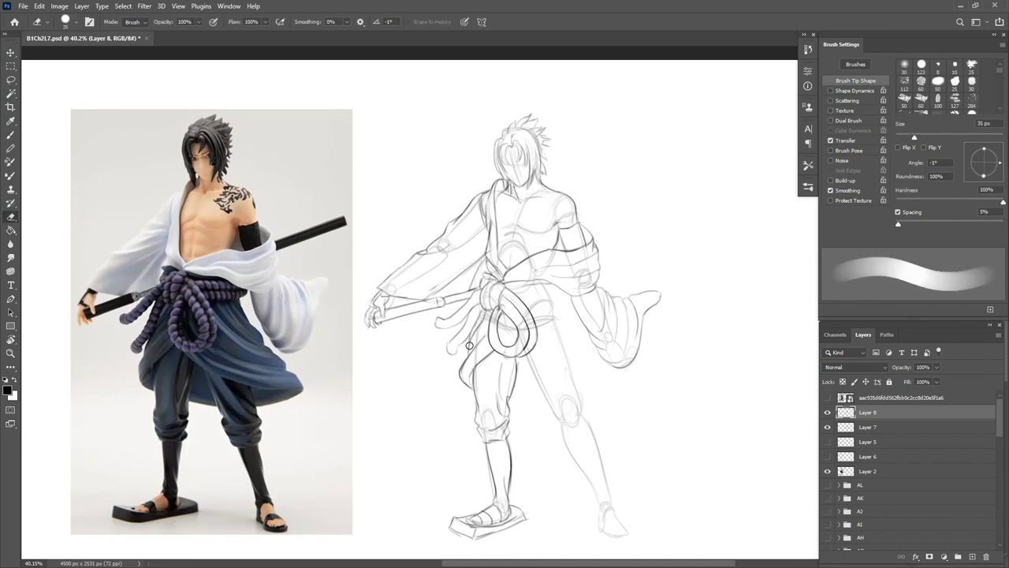
# Draw the rope belt around the waist and the wrapped cloth sweeping out over the far thigh, redoing poor strokes.
pyautogui.moveTo(631, 399); pyautogui.dragTo(631, 403)
pyautogui.moveTo(514, 362)
pyautogui.mouseDown()
pyautogui.moveTo(630, 403)
pyautogui.moveTo(530, 352)
pyautogui.mouseUp()
pyautogui.hotkey('ctrl', 'z')
pyautogui.press('e')
pyautogui.press('b')
pyautogui.moveTo(613, 382)
pyautogui.mouseDown()
pyautogui.moveTo(577, 351)
pyautogui.moveTo(560, 319)
pyautogui.moveTo(564, 292)
pyautogui.mouseUp()
pyautogui.hotkey('ctrl', 'z')
pyautogui.moveTo(514, 287)
pyautogui.mouseDown()
pyautogui.moveTo(551, 286)
pyautogui.moveTo(572, 331)
pyautogui.mouseUp()
pyautogui.moveTo(628, 399); pyautogui.dragTo(595, 422)
# Draw the cloth's underside between the legs and the far trouser leg with its gathered, wrinkled cuff.
pyautogui.moveTo(507, 399); pyautogui.dragTo(553, 416)
pyautogui.moveTo(528, 378)
pyautogui.mouseDown()
pyautogui.moveTo(549, 414)
pyautogui.moveTo(593, 425)
pyautogui.mouseUp()
pyautogui.moveTo(555, 431)
pyautogui.mouseDown()
pyautogui.moveTo(595, 432)
pyautogui.moveTo(584, 452)
pyautogui.mouseUp()
pyautogui.moveTo(559, 436)
pyautogui.mouseDown()
pyautogui.moveTo(574, 453)
pyautogui.moveTo(596, 448)
pyautogui.mouseUp()
pyautogui.moveTo(541, 386); pyautogui.dragTo(571, 430)
# Draw the far shin below the trouser cuff and its sandaled foot.
pyautogui.moveTo(595, 435); pyautogui.dragTo(615, 506)
pyautogui.moveTo(571, 455); pyautogui.dragTo(599, 504)
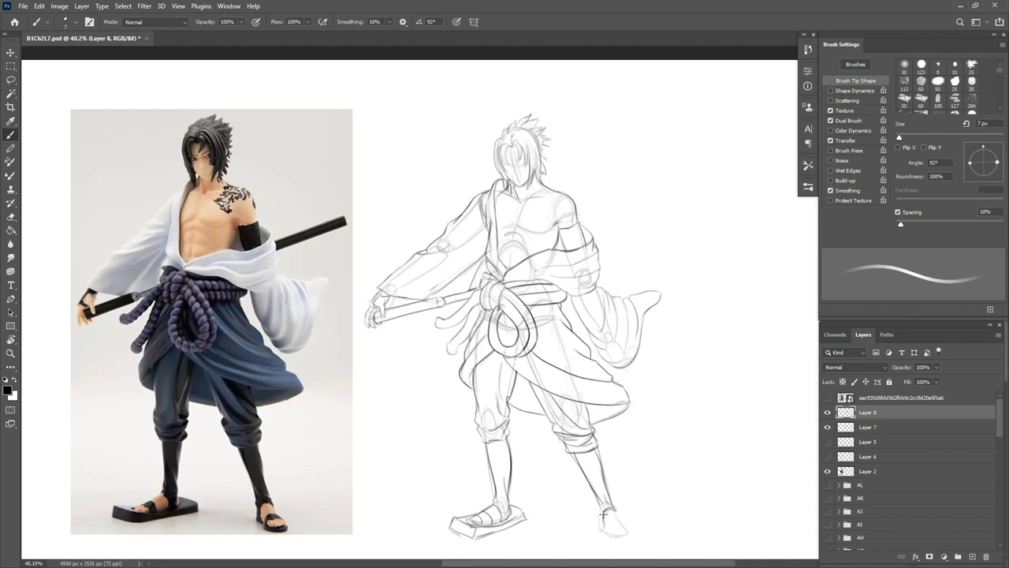
pyautogui.moveTo(608, 509)
pyautogui.mouseDown()
pyautogui.moveTo(605, 526)
pyautogui.moveTo(618, 525)
pyautogui.mouseUp()
pyautogui.moveTo(609, 532); pyautogui.dragTo(629, 538)
# Erase and redraw the sword-side sandal's thick sole, and add a line to the cloth's underside between the legs.
pyautogui.press('e')
pyautogui.moveTo(452, 520)
pyautogui.mouseDown()
pyautogui.moveTo(476, 534)
pyautogui.moveTo(516, 520)
pyautogui.moveTo(493, 527)
pyautogui.mouseUp()
pyautogui.press('b')
pyautogui.press('e')
pyautogui.press('b')
pyautogui.hotkey('ctrl', 'z')
pyautogui.moveTo(455, 518)
pyautogui.mouseDown()
pyautogui.moveTo(481, 512)
pyautogui.moveTo(476, 529)
pyautogui.mouseUp()
pyautogui.moveTo(449, 521)
pyautogui.mouseDown()
pyautogui.moveTo(482, 534)
pyautogui.moveTo(526, 517)
pyautogui.mouseUp()
pyautogui.moveTo(512, 402); pyautogui.dragTo(547, 418)
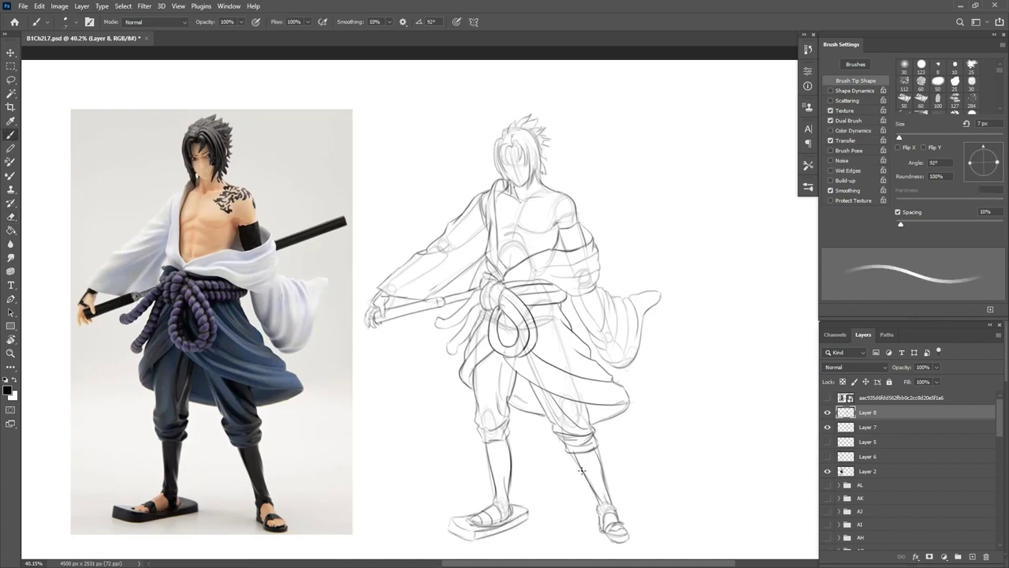
# Lasso the head and hair, enlarge them slightly with Free Transform, and deselect.
pyautogui.press('l')
pyautogui.moveTo(503, 189); pyautogui.dragTo(553, 185)
pyautogui.hotkey('ctrl', 't')
pyautogui.moveTo(553, 188); pyautogui.dragTo(558, 194)
pyautogui.moveTo(518, 114); pyautogui.dragTo(519, 106)
pyautogui.press('Return')
pyautogui.moveTo(556, 171); pyautogui.dragTo(557, 180)
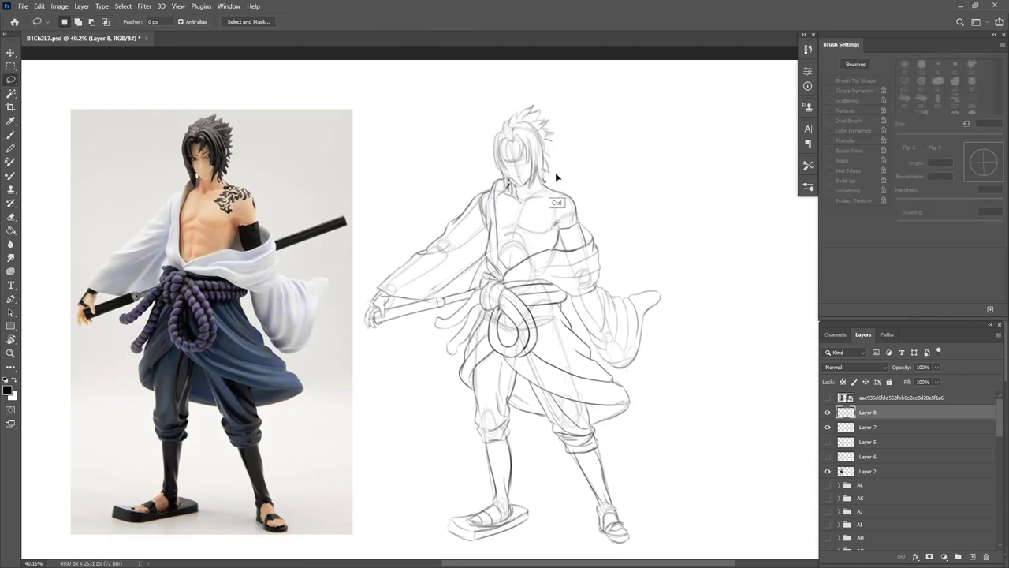
# Hide the mannequin on Layer 7 and create a new layer above the clothing sketch.
pyautogui.press('b')
pyautogui.click(827, 427)
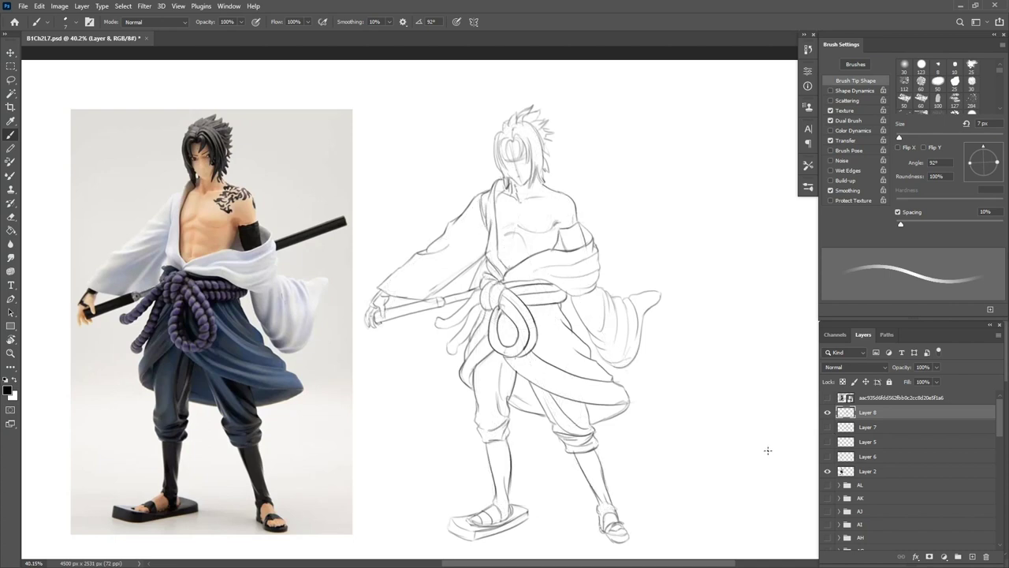
pyautogui.click(972, 557)
# Reduce the Layer 8 sketch to 50% opacity, and set up a 9 px brush on the new layer.
pyautogui.click(878, 427)
pyautogui.press('v')
pyautogui.press('5')
pyautogui.click(875, 412)
pyautogui.press('b')
pyautogui.press(']')
pyautogui.press(']')
# Trace the robe in dark lines: the fold over the lowered arm, the outstretched sleeve and the collar edge.
pyautogui.moveTo(580, 223); pyautogui.dragTo(506, 274)
pyautogui.moveTo(592, 240); pyautogui.dragTo(516, 275)
pyautogui.moveTo(594, 271); pyautogui.dragTo(507, 280)
pyautogui.hotkey('ctrl', 'z')
pyautogui.moveTo(597, 285)
pyautogui.mouseDown()
pyautogui.moveTo(506, 282)
pyautogui.moveTo(495, 180)
pyautogui.moveTo(379, 290)
pyautogui.moveTo(426, 300)
pyautogui.mouseUp()
pyautogui.moveTo(490, 250); pyautogui.dragTo(482, 199)
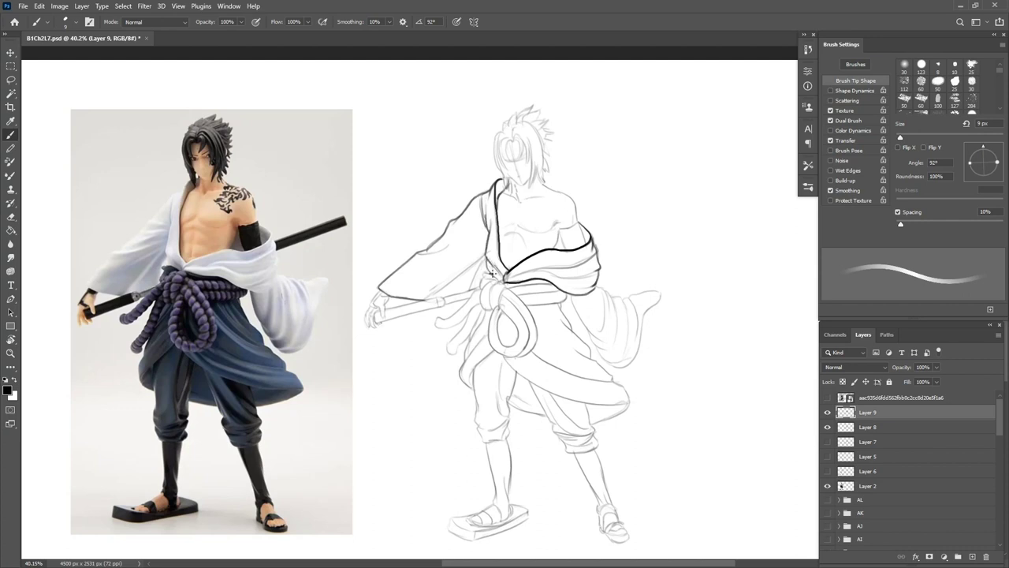
# Trace the waist knot and the two hanging rope ends, dividing them into twisted segments.
pyautogui.moveTo(496, 276); pyautogui.dragTo(503, 289)
pyautogui.moveTo(482, 290); pyautogui.dragTo(438, 327)
pyautogui.moveTo(438, 327)
pyautogui.mouseDown()
pyautogui.moveTo(477, 305)
pyautogui.moveTo(437, 320)
pyautogui.moveTo(450, 352)
pyautogui.mouseUp()
pyautogui.hotkey('ctrl', 'z')
pyautogui.moveTo(481, 305)
pyautogui.mouseDown()
pyautogui.moveTo(459, 331)
pyautogui.moveTo(455, 361)
pyautogui.mouseUp()
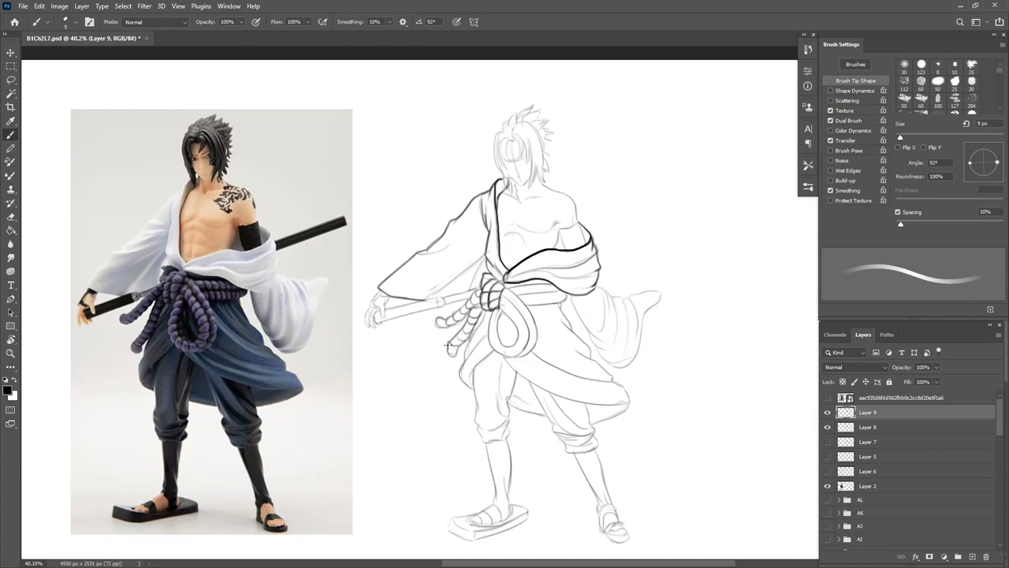
# Trace the hanging rope loop with its twisted segments, undoing the last strokes that do not fit.
pyautogui.moveTo(503, 310)
pyautogui.mouseDown()
pyautogui.moveTo(512, 339)
pyautogui.moveTo(490, 334)
pyautogui.moveTo(508, 354)
pyautogui.moveTo(520, 328)
pyautogui.moveTo(505, 320)
pyautogui.mouseUp()
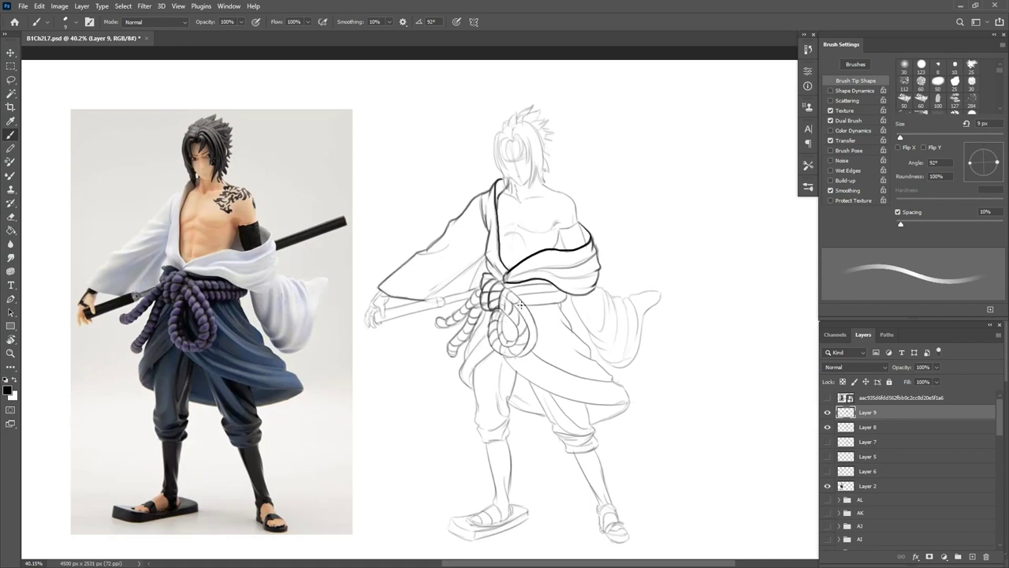
pyautogui.moveTo(504, 310)
pyautogui.mouseDown()
pyautogui.moveTo(503, 339)
pyautogui.moveTo(490, 331)
pyautogui.mouseUp()
pyautogui.moveTo(505, 308)
pyautogui.mouseDown()
pyautogui.moveTo(518, 337)
pyautogui.moveTo(501, 340)
pyautogui.mouseUp()
pyautogui.moveTo(489, 323); pyautogui.dragTo(512, 358)
pyautogui.moveTo(512, 358)
pyautogui.mouseDown()
pyautogui.moveTo(486, 354)
pyautogui.moveTo(462, 398)
pyautogui.mouseUp()
pyautogui.hotkey('ctrl', 'z')
pyautogui.hotkey('ctrl', 'z')
# Trace the sword-side trouser leg and the outline of the wrapped waist cloth in dark lines.
pyautogui.moveTo(476, 329)
pyautogui.mouseDown()
pyautogui.moveTo(463, 364)
pyautogui.moveTo(471, 394)
pyautogui.moveTo(508, 426)
pyautogui.mouseUp()
pyautogui.moveTo(511, 386)
pyautogui.mouseDown()
pyautogui.moveTo(629, 404)
pyautogui.moveTo(592, 424)
pyautogui.mouseUp()
pyautogui.moveTo(629, 403)
pyautogui.mouseDown()
pyautogui.moveTo(560, 307)
pyautogui.moveTo(566, 295)
pyautogui.moveTo(512, 296)
pyautogui.mouseUp()
# Add twisted segments to the rope belt and trace the diagonal folds of the waist cloth.
pyautogui.moveTo(514, 290)
pyautogui.mouseDown()
pyautogui.moveTo(556, 286)
pyautogui.moveTo(535, 305)
pyautogui.mouseUp()
pyautogui.moveTo(552, 287)
pyautogui.mouseDown()
pyautogui.moveTo(555, 302)
pyautogui.moveTo(561, 296)
pyautogui.mouseUp()
pyautogui.moveTo(541, 317); pyautogui.dragTo(610, 375)
pyautogui.moveTo(544, 319); pyautogui.dragTo(586, 355)
# Trace the far trouser leg with its cuff, and both lower legs down to their sandals and the thick sole.
pyautogui.moveTo(532, 385)
pyautogui.mouseDown()
pyautogui.moveTo(556, 430)
pyautogui.moveTo(586, 435)
pyautogui.mouseUp()
pyautogui.moveTo(561, 436)
pyautogui.mouseDown()
pyautogui.moveTo(597, 449)
pyautogui.moveTo(631, 537)
pyautogui.moveTo(600, 530)
pyautogui.moveTo(636, 529)
pyautogui.moveTo(624, 533)
pyautogui.mouseUp()
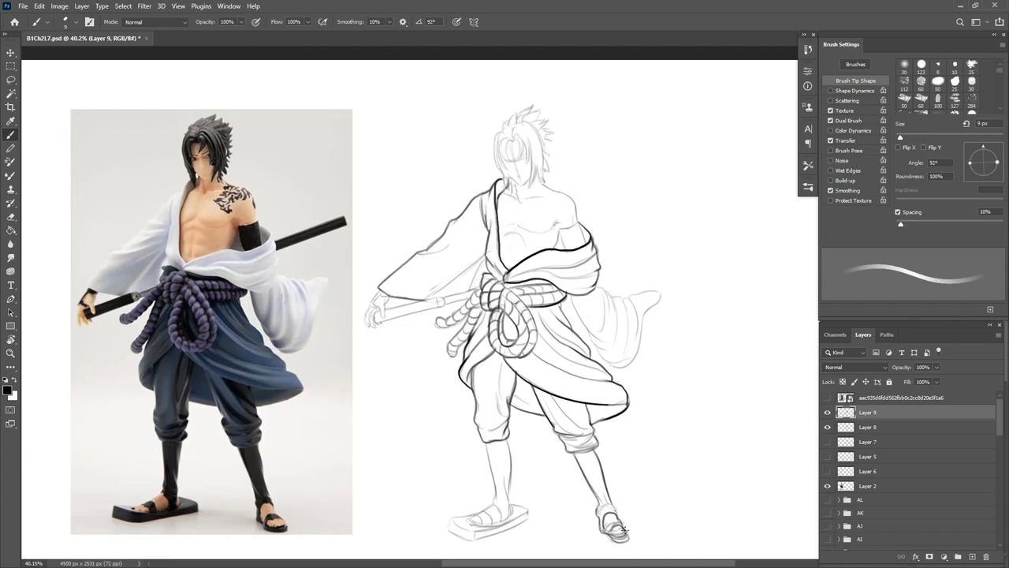
pyautogui.moveTo(483, 511)
pyautogui.mouseDown()
pyautogui.moveTo(461, 516)
pyautogui.moveTo(476, 532)
pyautogui.mouseUp()
pyautogui.moveTo(478, 533)
pyautogui.mouseDown()
pyautogui.moveTo(526, 515)
pyautogui.moveTo(490, 521)
pyautogui.mouseUp()
pyautogui.moveTo(487, 444); pyautogui.dragTo(496, 499)
pyautogui.moveTo(510, 440); pyautogui.dragTo(507, 498)
pyautogui.moveTo(449, 528)
pyautogui.mouseDown()
pyautogui.moveTo(478, 543)
pyautogui.moveTo(529, 511)
pyautogui.mouseUp()
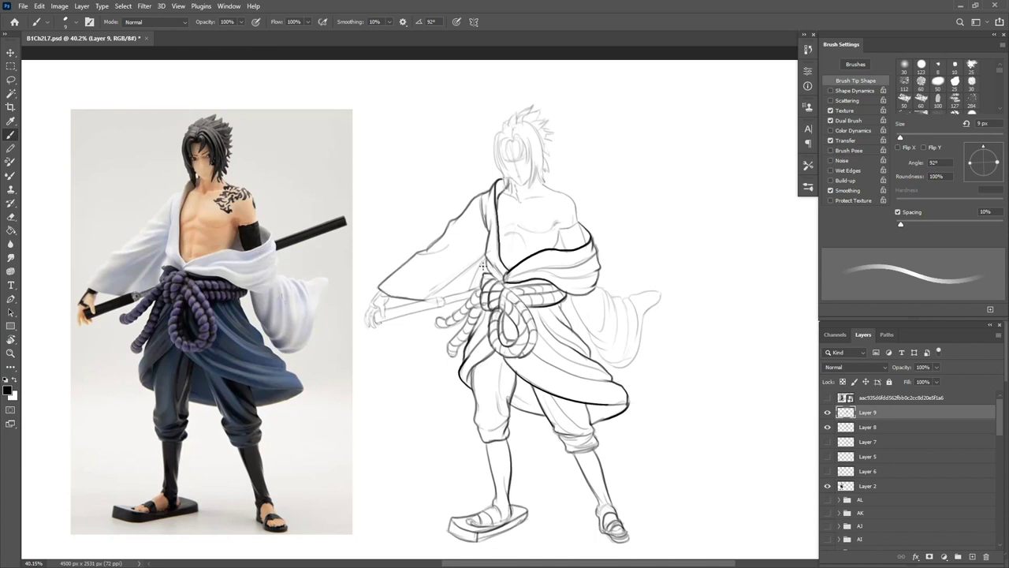
# Trace the sleeve's inner fold, the sword and the outstretched hand holding it.
pyautogui.moveTo(482, 266)
pyautogui.mouseDown()
pyautogui.moveTo(446, 297)
pyautogui.moveTo(383, 297)
pyautogui.mouseUp()
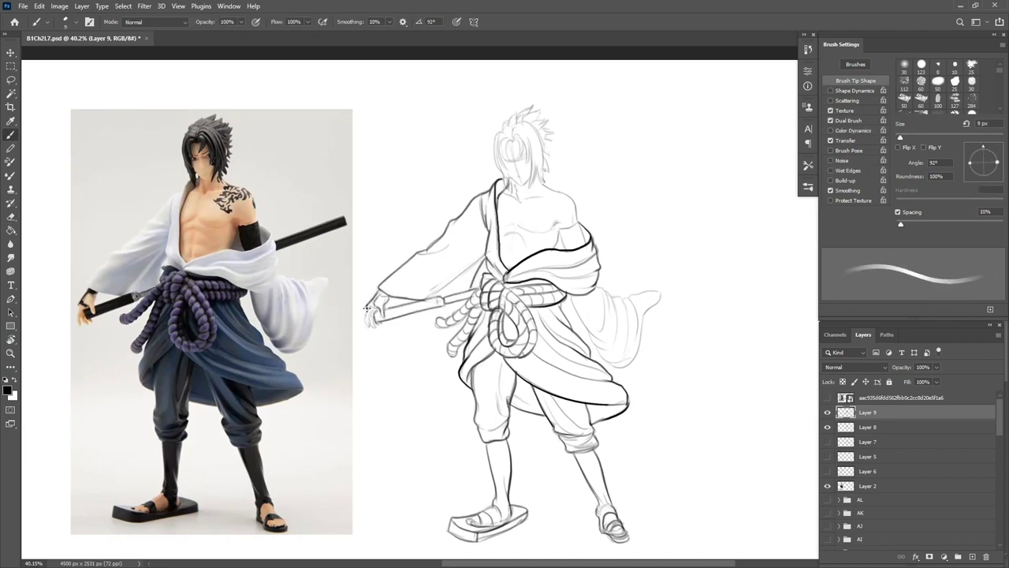
pyautogui.moveTo(368, 307); pyautogui.dragTo(366, 321)
# Trace the chest and abdomen lines, the bare shoulder and arm, and the loose sleeve hanging behind the figure.
pyautogui.moveTo(523, 232); pyautogui.dragTo(511, 236)
pyautogui.moveTo(515, 235); pyautogui.dragTo(511, 264)
pyautogui.moveTo(520, 195); pyautogui.dragTo(515, 226)
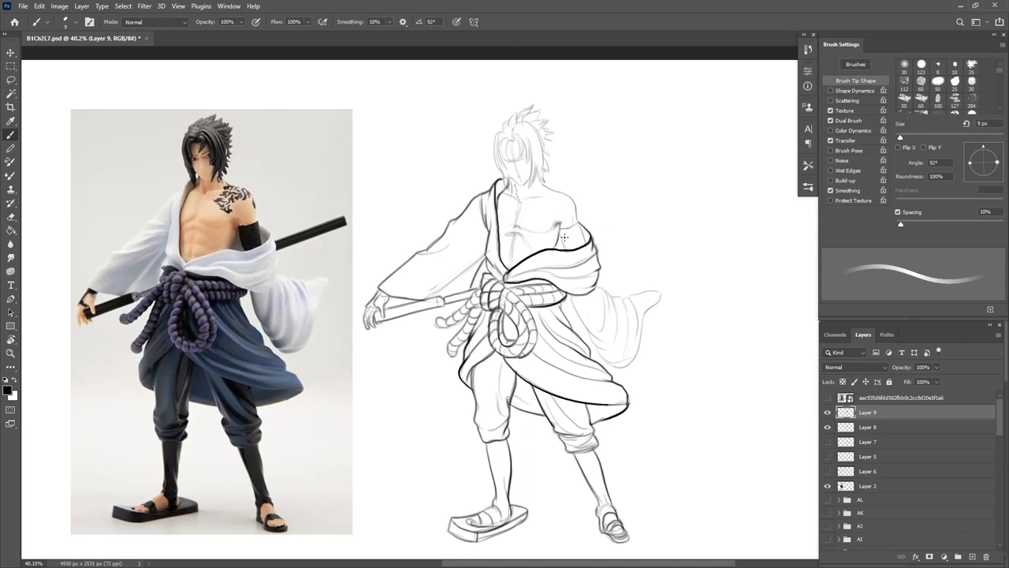
pyautogui.moveTo(578, 225); pyautogui.dragTo(556, 197)
pyautogui.moveTo(596, 289)
pyautogui.mouseDown()
pyautogui.moveTo(631, 293)
pyautogui.moveTo(627, 367)
pyautogui.moveTo(572, 298)
pyautogui.mouseUp()
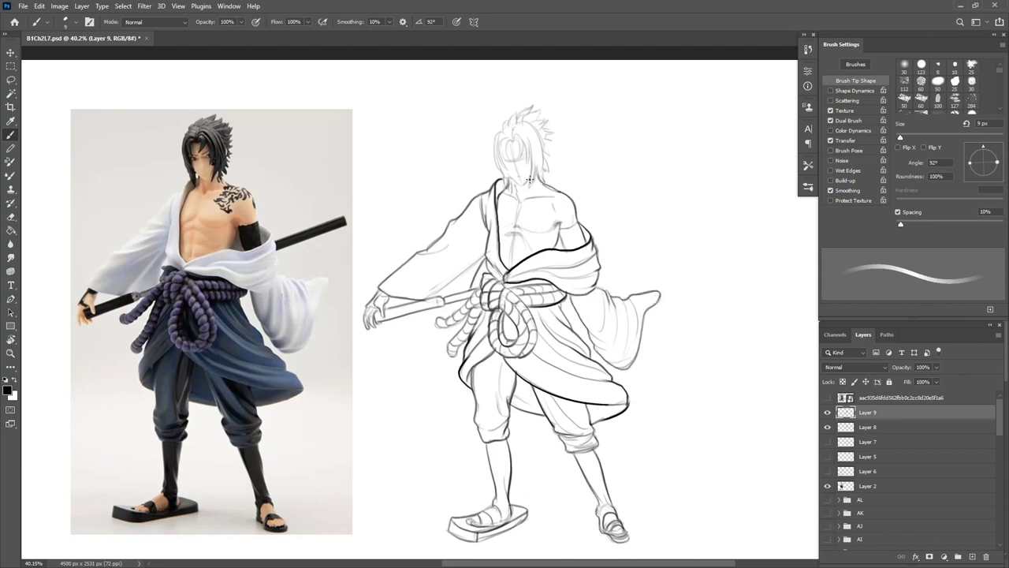
# Trace the spiky hair, face outline and neck with clean lines, and merge the line layer into the layer below.
pyautogui.moveTo(502, 131)
pyautogui.mouseDown()
pyautogui.moveTo(506, 175)
pyautogui.moveTo(507, 140)
pyautogui.moveTo(497, 141)
pyautogui.moveTo(532, 106)
pyautogui.moveTo(519, 129)
pyautogui.moveTo(537, 126)
pyautogui.moveTo(535, 170)
pyautogui.moveTo(544, 152)
pyautogui.moveTo(543, 183)
pyautogui.mouseUp()
pyautogui.moveTo(529, 186)
pyautogui.mouseDown()
pyautogui.moveTo(531, 150)
pyautogui.moveTo(526, 158)
pyautogui.moveTo(541, 165)
pyautogui.mouseUp()
pyautogui.moveTo(533, 119); pyautogui.dragTo(556, 142)
pyautogui.hotkey('ctrl', 'e')
# Add a new layer and, with a larger soft brush, shade inside the waist cloth's near edge and the opening of the rope loop.
pyautogui.click(972, 556)
pyautogui.press(']')
pyautogui.press(']')
pyautogui.press(']')
pyautogui.press(']')
pyautogui.press(']')
pyautogui.press(']')
pyautogui.press(']')
pyautogui.press(']')
pyautogui.press('[')
pyautogui.press('[')
pyautogui.press('[')
pyautogui.moveTo(492, 352); pyautogui.dragTo(469, 383)
pyautogui.press(']')
pyautogui.press(']')
pyautogui.press(']')
pyautogui.moveTo(503, 318); pyautogui.dragTo(506, 345)
# Shade the underside of the waist cloth between the legs and along its far hem with a grey tone.
pyautogui.moveTo(506, 319)
pyautogui.mouseDown()
pyautogui.moveTo(532, 410)
pyautogui.moveTo(527, 404)
pyautogui.moveTo(521, 416)
pyautogui.mouseUp()
pyautogui.press(']')
pyautogui.press(']')
pyautogui.press('alt')
pyautogui.keyDown('alt'); pyautogui.click(528, 399); pyautogui.keyUp('alt')
pyautogui.press('e')
pyautogui.press('d')
pyautogui.press('b')
pyautogui.moveTo(594, 414); pyautogui.dragTo(622, 408)
pyautogui.press('e')
pyautogui.press('b')
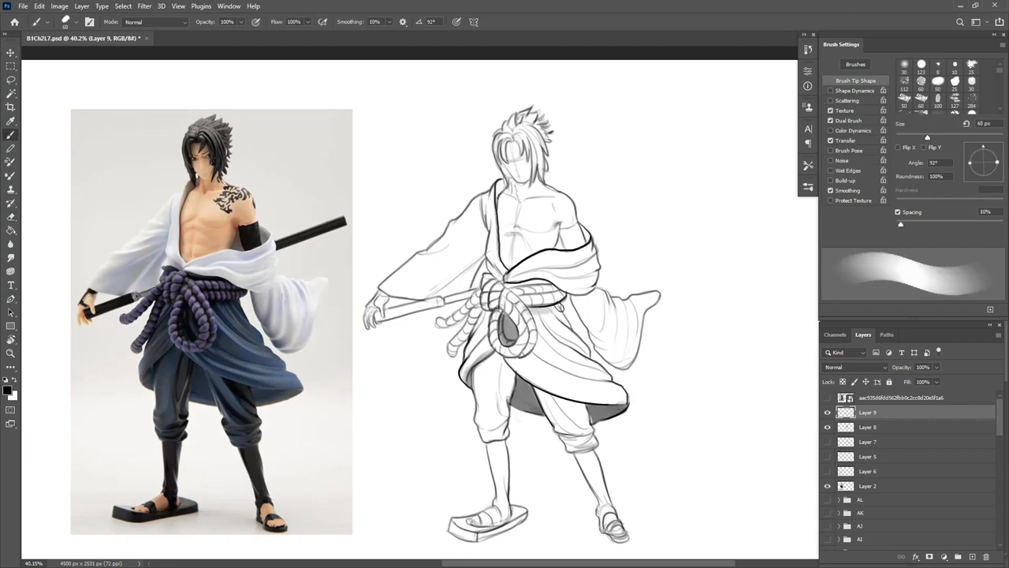
# Shade the bare arm above the draped robe, the collar beside the neck and the sword section near the hand.
pyautogui.moveTo(583, 227); pyautogui.dragTo(589, 239)
pyautogui.moveTo(504, 182); pyautogui.dragTo(497, 199)
pyautogui.moveTo(380, 306); pyautogui.dragTo(435, 303)
# On Layer 8, draw the straight edges of the sword's far section emerging behind the draped sleeve with a small brush.
pyautogui.click(868, 426)
pyautogui.press('[')
pyautogui.press('[')
pyautogui.press('[')
pyautogui.press('[')
pyautogui.press('[')
pyautogui.moveTo(597, 251); pyautogui.dragTo(671, 223)
pyautogui.moveTo(597, 261)
pyautogui.mouseDown()
pyautogui.moveTo(678, 234)
pyautogui.moveTo(596, 246)
pyautogui.mouseUp()
# Adjust the position of the far sword section with a free transform and redraw its edge with a 10 px brush.
pyautogui.press('l')
pyautogui.hotkey('ctrl', 't')
pyautogui.moveTo(716, 248); pyautogui.dragTo(715, 255)
pyautogui.press('Return')
pyautogui.hotkey('ctrl', 'd')
pyautogui.press('b')
pyautogui.moveTo(602, 251); pyautogui.dragTo(673, 232)
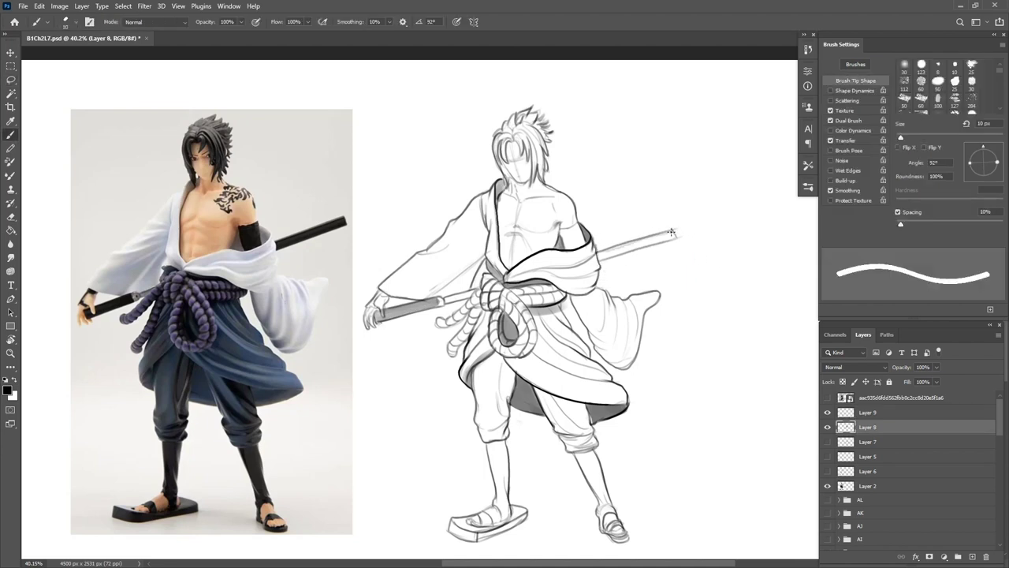
# On Layer 9, fill the sword's far section with grey shading using a larger brush.
pyautogui.click(875, 414)
pyautogui.press(']')
pyautogui.press(']')
pyautogui.press(']')
pyautogui.press(']')
pyautogui.press(']')
pyautogui.moveTo(599, 257); pyautogui.dragTo(662, 238)
pyautogui.moveTo(673, 234); pyautogui.dragTo(603, 255)
# Shade the hair with grey strokes and darken the wrist and outstretched hand.
pyautogui.moveTo(532, 148); pyautogui.dragTo(539, 182)
pyautogui.moveTo(544, 126); pyautogui.dragTo(499, 180)
pyautogui.moveTo(506, 115); pyautogui.dragTo(532, 148)
pyautogui.moveTo(382, 295); pyautogui.dragTo(369, 309)
# With a 60 px brush, shade the folds of the loose hanging sleeve and the draped robe at the elbow.
pyautogui.press(']')
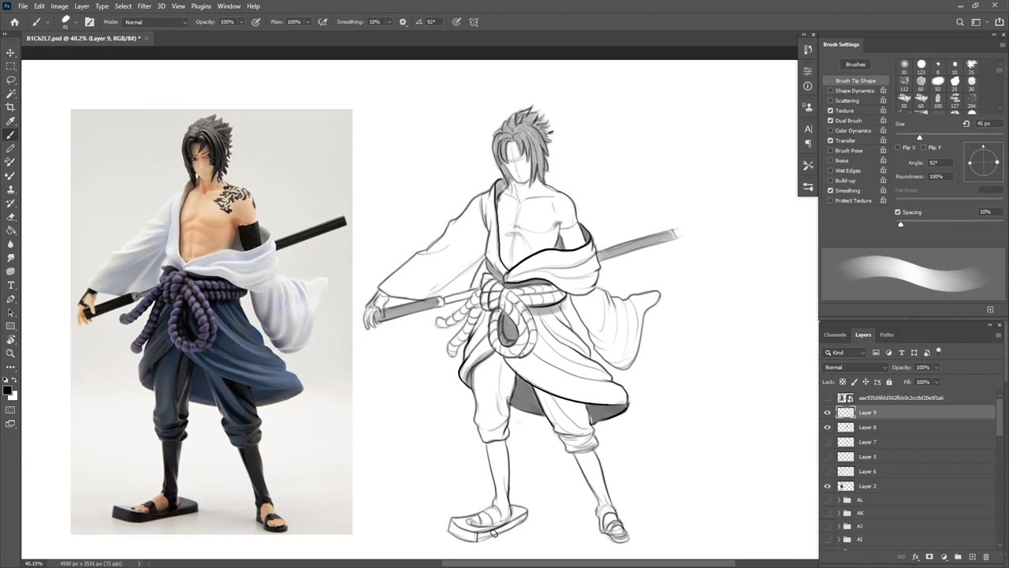
pyautogui.press(']')
pyautogui.press(']')
pyautogui.moveTo(579, 303); pyautogui.dragTo(622, 363)
pyautogui.moveTo(590, 253); pyautogui.dragTo(526, 272)
pyautogui.moveTo(595, 273); pyautogui.dragTo(555, 282)
# Shade the inner folds of the outstretched sleeve, the robe's collar edge and the side of the torso.
pyautogui.moveTo(483, 232); pyautogui.dragTo(460, 292)
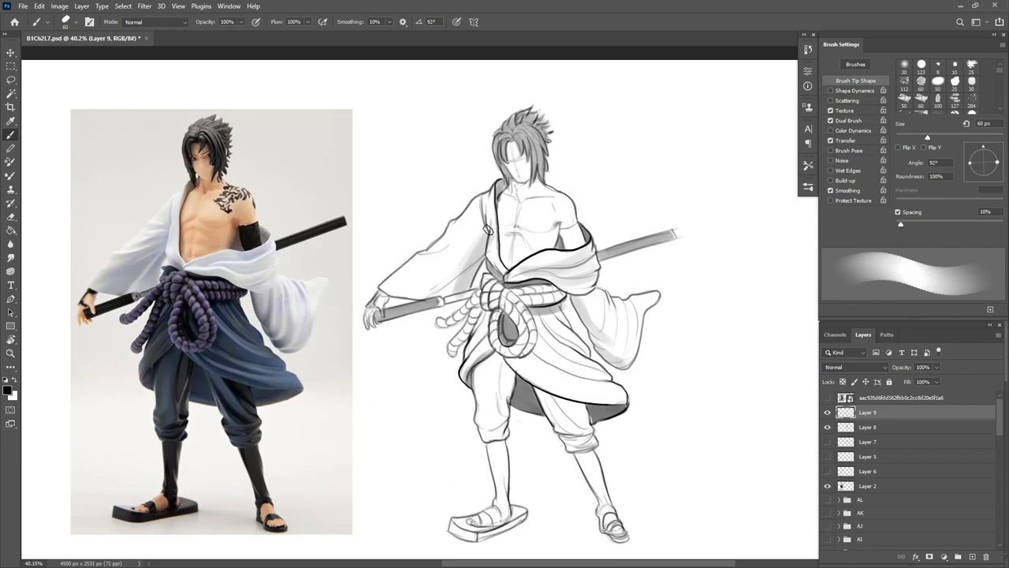
pyautogui.moveTo(477, 256); pyautogui.dragTo(412, 287)
pyautogui.moveTo(486, 202); pyautogui.dragTo(483, 235)
pyautogui.moveTo(502, 188); pyautogui.dragTo(505, 268)
pyautogui.moveTo(554, 226); pyautogui.dragTo(545, 254)
# Show the mannequin on Layer 7 and move the clothed figure on Layers 8 and 9 away from it toward the canvas edge.
pyautogui.press('z')
pyautogui.moveTo(536, 432); pyautogui.dragTo(514, 401)
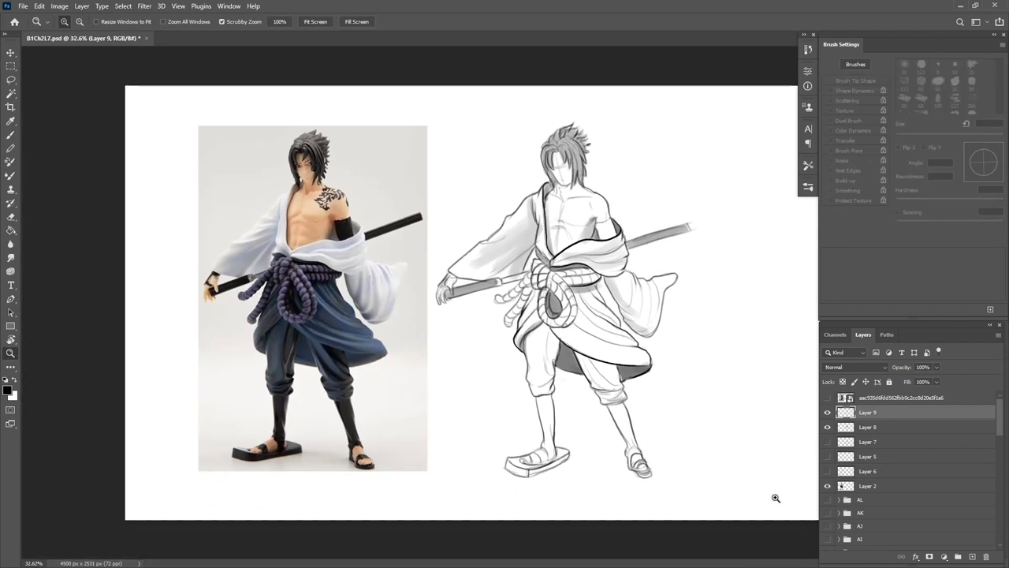
pyautogui.press('f')
pyautogui.click(827, 428)
pyautogui.click(827, 428)
pyautogui.click(827, 442)
pyautogui.click(856, 444)
pyautogui.press('v')
pyautogui.click(827, 472)
pyautogui.click(828, 472)
pyautogui.click(874, 413)
pyautogui.keyDown('shift'); pyautogui.click(872, 428); pyautogui.keyUp('shift')
pyautogui.moveTo(509, 447); pyautogui.dragTo(707, 447)
pyautogui.moveTo(703, 447); pyautogui.dragTo(647, 441)
# Undo the last changes and restore the fill of the mannequin layer, Layer 7, to 100%.
pyautogui.click(868, 442)
pyautogui.keyDown('ctrl'); pyautogui.click(841, 445); pyautogui.keyUp('ctrl')
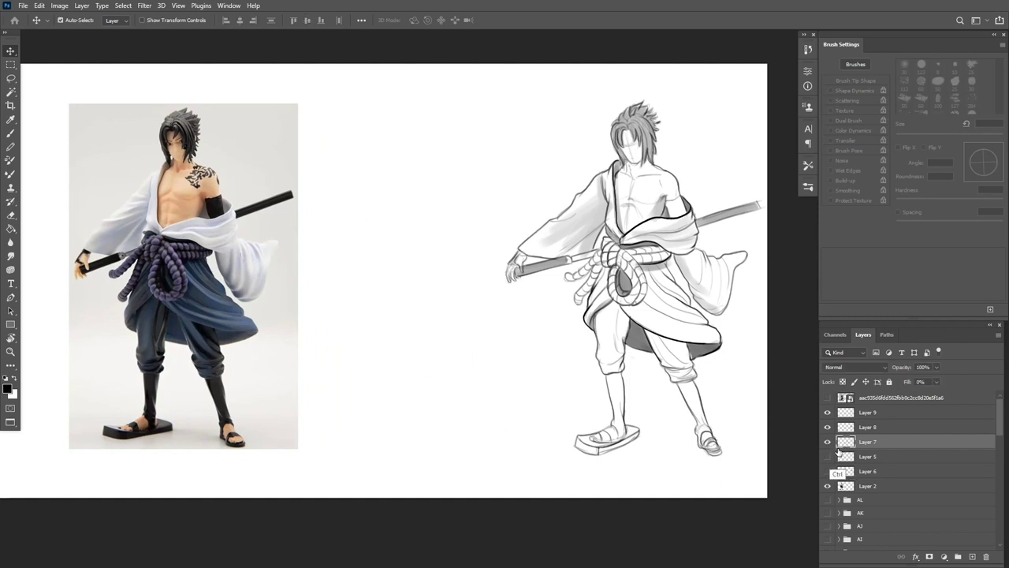
pyautogui.hotkey('ctrl', 'z')
pyautogui.hotkey('ctrl', 'z')
pyautogui.hotkey('shift', '0')
# Move Layers 8 and 9 together so the clothed figure stands beside the mannequin at the far end of the canvas.
pyautogui.click(867, 413)
pyautogui.keyDown('shift'); pyautogui.click(868, 427); pyautogui.keyUp('shift')
pyautogui.moveTo(502, 431)
pyautogui.mouseDown()
pyautogui.moveTo(698, 431)
pyautogui.moveTo(747, 454)
pyautogui.mouseUp()
pyautogui.click(863, 443)
pyautogui.click(868, 413)
pyautogui.keyDown('shift'); pyautogui.click(868, 427); pyautogui.keyUp('shift')
# Show the red mannequin and blue clothing construction lines on Layers 5 and 6 over the Layer 2 reference photo.
pyautogui.click(827, 457)
pyautogui.click(827, 471)
pyautogui.click(827, 486)
pyautogui.click(827, 458)
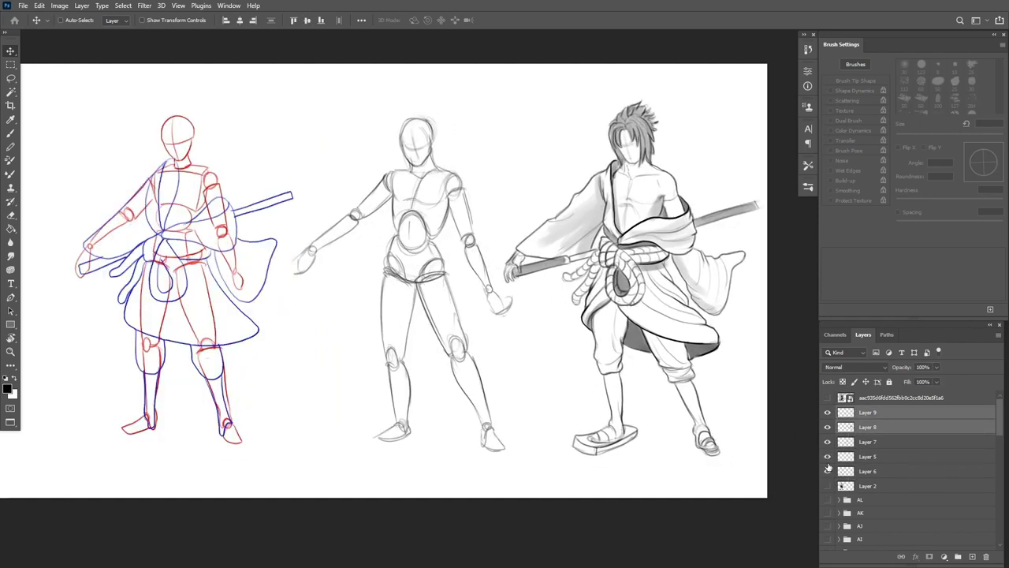
pyautogui.click(826, 486)
# Reposition the reference photo with its construction lines, and the Layer 7 mannequin, to space the three stages evenly.
pyautogui.click(857, 485)
pyautogui.keyDown('shift'); pyautogui.click(863, 458); pyautogui.keyUp('shift')
pyautogui.moveTo(717, 486); pyautogui.dragTo(651, 497)
pyautogui.scroll(-1, 690, 487)
pyautogui.click(866, 442)
pyautogui.moveTo(747, 476); pyautogui.dragTo(719, 475)
pyautogui.click(865, 431)
pyautogui.hotkey('ctrl', 'j')
pyautogui.hotkey('ctrl', 'z')
# On Layer 9, brush a soft ground shadow beneath the clothed figure's feet and fit the canvas to the screen.
pyautogui.press('b')
pyautogui.click(868, 412)
pyautogui.moveTo(589, 460); pyautogui.dragTo(713, 454)
pyautogui.moveTo(624, 450); pyautogui.dragTo(697, 445)
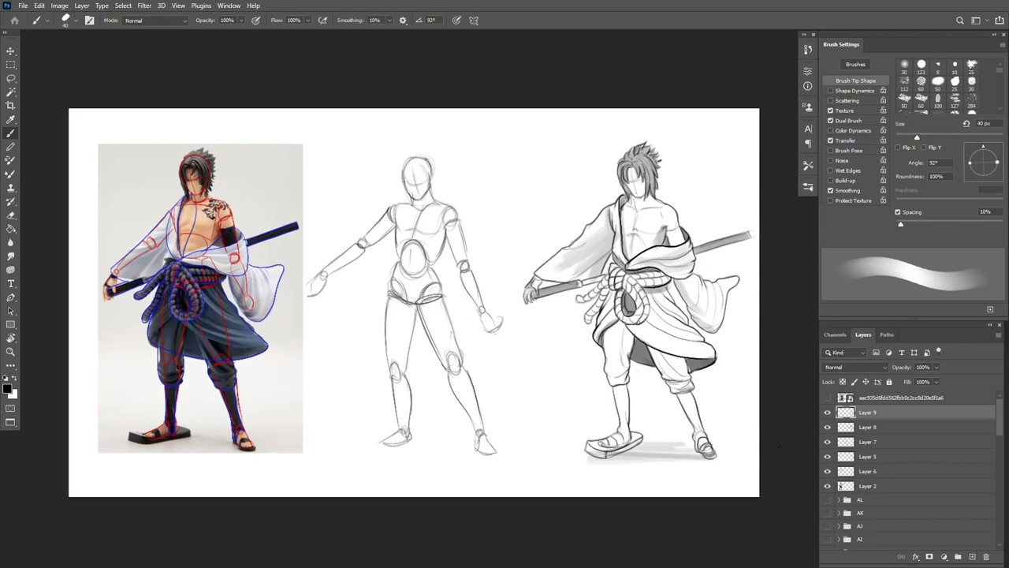
pyautogui.press('f')
pyautogui.hotkey('ctrl', '0')
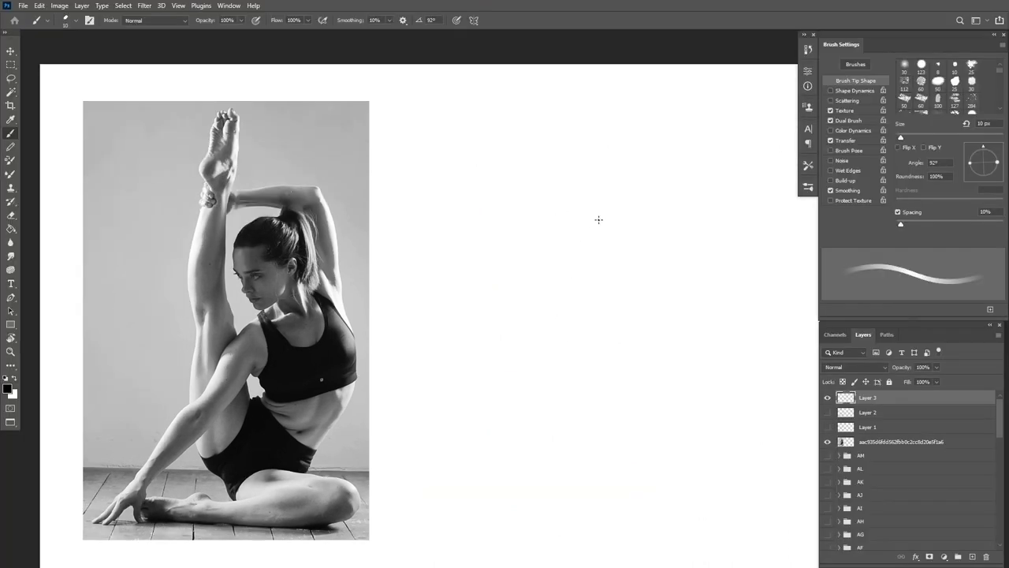
# Beside the yoga pose photo, sketch the tilted head, the neck and a curved centre line running down through the torso.
pyautogui.moveTo(586, 206)
pyautogui.mouseDown()
pyautogui.moveTo(565, 257)
pyautogui.moveTo(607, 232)
pyautogui.moveTo(585, 282)
pyautogui.moveTo(589, 205)
pyautogui.moveTo(564, 242)
pyautogui.moveTo(610, 235)
pyautogui.moveTo(566, 242)
pyautogui.moveTo(618, 252)
pyautogui.mouseUp()
pyautogui.moveTo(599, 294); pyautogui.dragTo(616, 289)
pyautogui.moveTo(622, 243)
pyautogui.mouseDown()
pyautogui.moveTo(640, 284)
pyautogui.moveTo(587, 461)
pyautogui.mouseUp()
pyautogui.moveTo(650, 331); pyautogui.dragTo(551, 472)
# Sketch both sides of the ribcage and its arched lower edge around the torso's centre line, erasing stray marks.
pyautogui.moveTo(638, 356)
pyautogui.mouseDown()
pyautogui.moveTo(662, 350)
pyautogui.moveTo(613, 382)
pyautogui.moveTo(586, 361)
pyautogui.mouseUp()
pyautogui.moveTo(599, 292); pyautogui.dragTo(593, 389)
pyautogui.moveTo(656, 272); pyautogui.dragTo(689, 339)
pyautogui.moveTo(648, 268)
pyautogui.mouseDown()
pyautogui.moveTo(684, 335)
pyautogui.moveTo(675, 368)
pyautogui.mouseUp()
pyautogui.moveTo(636, 360); pyautogui.dragTo(662, 358)
pyautogui.press('e')
pyautogui.moveTo(592, 392); pyautogui.dragTo(621, 388)
pyautogui.press('b')
pyautogui.moveTo(660, 356)
pyautogui.mouseDown()
pyautogui.moveTo(691, 373)
pyautogui.moveTo(617, 396)
pyautogui.mouseUp()
pyautogui.moveTo(586, 323); pyautogui.dragTo(594, 384)
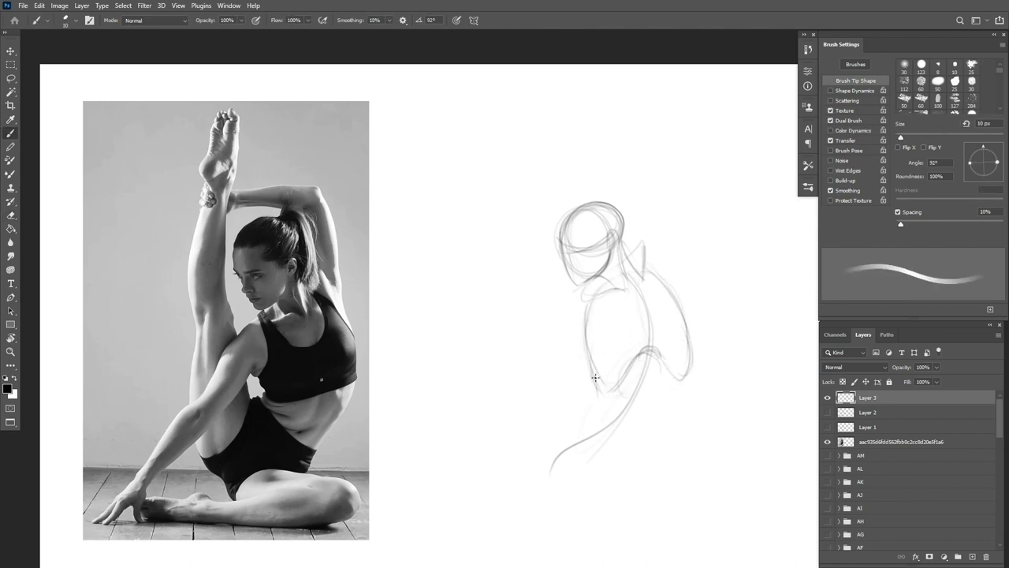
# Extend the back's outer contour down from the ribcage and sketch the rounded pelvis below it, erasing overlapping lines.
pyautogui.moveTo(684, 324)
pyautogui.mouseDown()
pyautogui.moveTo(691, 361)
pyautogui.moveTo(650, 454)
pyautogui.mouseUp()
pyautogui.moveTo(555, 466)
pyautogui.mouseDown()
pyautogui.moveTo(658, 442)
pyautogui.moveTo(536, 425)
pyautogui.mouseUp()
pyautogui.moveTo(599, 394)
pyautogui.mouseDown()
pyautogui.moveTo(558, 468)
pyautogui.moveTo(587, 494)
pyautogui.mouseUp()
pyautogui.press('e')
pyautogui.moveTo(564, 458); pyautogui.dragTo(648, 362)
pyautogui.press('b')
# Redraw the torso's centre line and sketch the waist and hip lines connecting the ribcage to the pelvis.
pyautogui.moveTo(631, 287); pyautogui.dragTo(651, 383)
pyautogui.moveTo(652, 351)
pyautogui.mouseDown()
pyautogui.moveTo(617, 438)
pyautogui.moveTo(556, 478)
pyautogui.mouseUp()
pyautogui.hotkey('ctrl', 'z')
pyautogui.moveTo(669, 418); pyautogui.dragTo(607, 454)
pyautogui.moveTo(586, 391); pyautogui.dragTo(596, 422)
pyautogui.moveTo(594, 396)
pyautogui.mouseDown()
pyautogui.moveTo(569, 446)
pyautogui.moveTo(639, 453)
pyautogui.mouseUp()
pyautogui.press('e')
pyautogui.press('b')
pyautogui.moveTo(610, 392); pyautogui.dragTo(598, 400)
# Select the upper back's outer contour with the Lasso tool, shift it slightly inward and deselect it.
pyautogui.press('l')
pyautogui.moveTo(640, 282); pyautogui.dragTo(665, 268)
pyautogui.moveTo(685, 329); pyautogui.dragTo(677, 327)
pyautogui.hotkey('ctrl', 'd')
# Sketch the raised arm's round shoulder joint, both sides of its upper arm and the elbow above it.
pyautogui.press('b')
pyautogui.moveTo(646, 246); pyautogui.dragTo(648, 267)
pyautogui.moveTo(662, 182); pyautogui.dragTo(673, 251)
pyautogui.moveTo(675, 208)
pyautogui.mouseDown()
pyautogui.moveTo(675, 260)
pyautogui.moveTo(669, 168)
pyautogui.mouseUp()
pyautogui.moveTo(659, 160); pyautogui.dragTo(645, 197)
pyautogui.hotkey('ctrl', 'z')
pyautogui.moveTo(642, 249)
pyautogui.mouseDown()
pyautogui.moveTo(639, 175)
pyautogui.moveTo(649, 150)
pyautogui.moveTo(637, 179)
pyautogui.mouseUp()
# Sketch both edges of the raised arm's forearm reaching over the head, and clean up the lines around the elbow.
pyautogui.moveTo(549, 151); pyautogui.dragTo(649, 149)
pyautogui.moveTo(553, 167); pyautogui.dragTo(683, 178)
pyautogui.press('l')
pyautogui.moveTo(681, 166); pyautogui.dragTo(684, 180)
pyautogui.press('e')
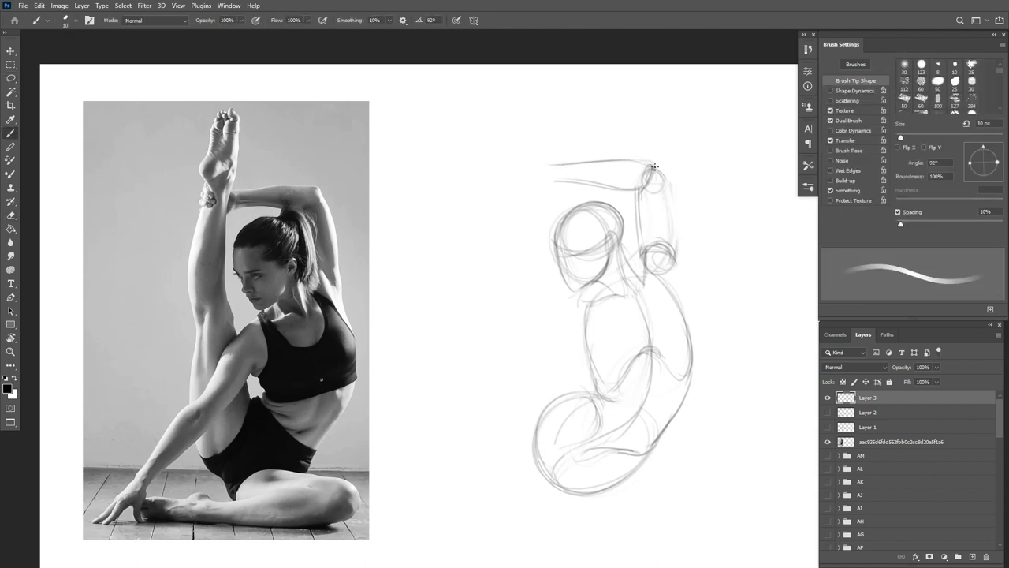
pyautogui.press('b')
pyautogui.press('e')
pyautogui.press('b')
# Define the raised arm's elbow and wrist joints and add a simple hand shape at the forearm's end.
pyautogui.moveTo(638, 194); pyautogui.dragTo(663, 180)
pyautogui.moveTo(560, 167)
pyautogui.mouseDown()
pyautogui.moveTo(559, 178)
pyautogui.moveTo(558, 166)
pyautogui.mouseUp()
pyautogui.moveTo(536, 160); pyautogui.dragTo(555, 186)
pyautogui.press('e')
pyautogui.press('b')
# Strengthen the raised upper arm's outer contour down into the back and redraw its cylindrical end at the shoulder.
pyautogui.moveTo(676, 201)
pyautogui.mouseDown()
pyautogui.moveTo(674, 263)
pyautogui.moveTo(690, 328)
pyautogui.mouseUp()
pyautogui.press('e')
pyautogui.press('b')
pyautogui.moveTo(641, 246)
pyautogui.mouseDown()
pyautogui.moveTo(674, 255)
pyautogui.moveTo(644, 265)
pyautogui.mouseUp()
# Sketch the lowered arm's shoulder joint and its upper arm as a cylinder slanting down to the elbow.
pyautogui.moveTo(572, 317)
pyautogui.mouseDown()
pyautogui.moveTo(591, 306)
pyautogui.moveTo(594, 315)
pyautogui.mouseUp()
pyautogui.moveTo(560, 314)
pyautogui.mouseDown()
pyautogui.moveTo(580, 341)
pyautogui.moveTo(543, 337)
pyautogui.mouseUp()
pyautogui.moveTo(566, 310)
pyautogui.mouseDown()
pyautogui.moveTo(538, 353)
pyautogui.moveTo(541, 389)
pyautogui.mouseUp()
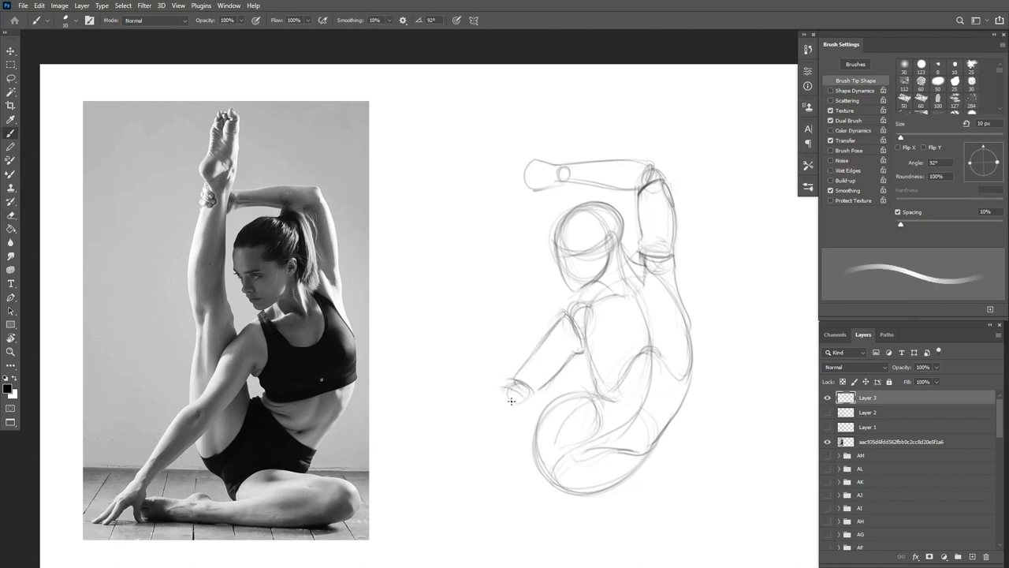